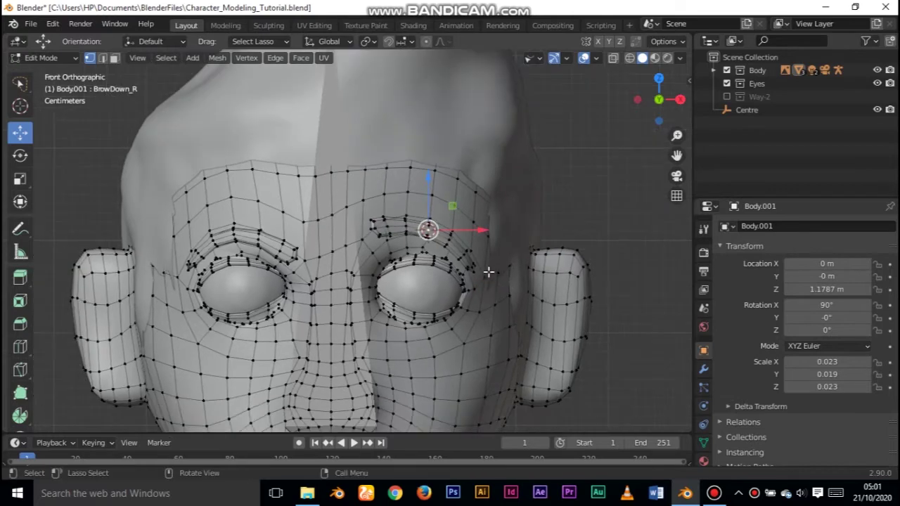
# Edit the character's armature and add a new bone at the 3D cursor above the left eye
pyautogui.press('Tab')
pyautogui.click(351, 304)
pyautogui.press('Tab')
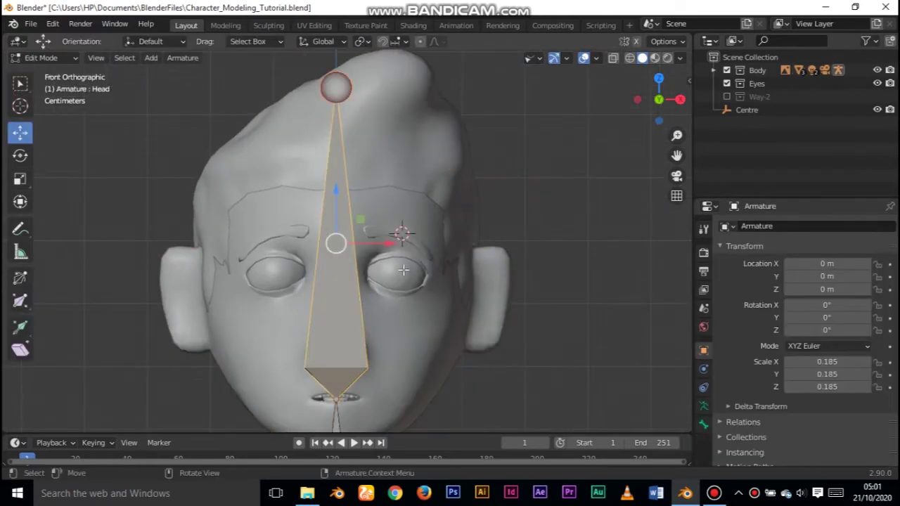
pyautogui.scroll(-2, 480, 234)
pyautogui.hotkey('shift', 'a')
pyautogui.scroll(-4, 466, 193)
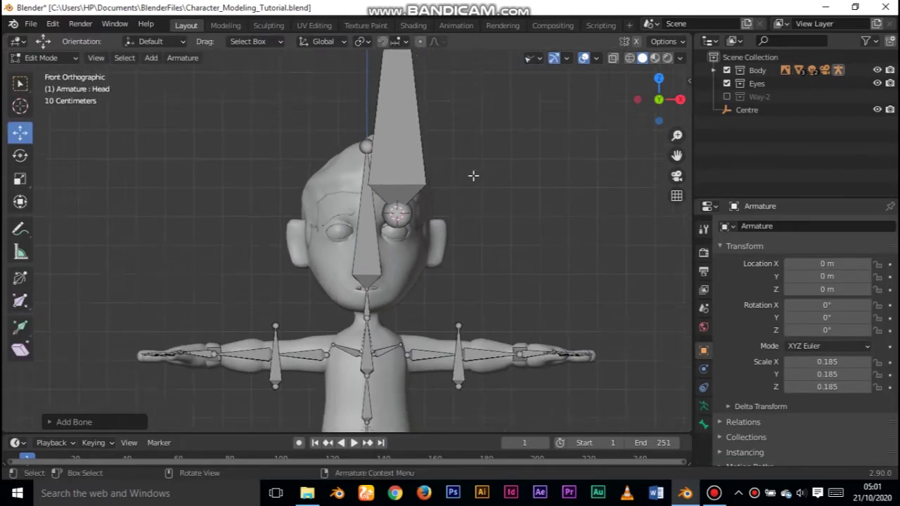
# Shorten the new bone to a small eyebrow control by lowering its tip towards the left brow
pyautogui.scroll(2, 442, 241)
pyautogui.scroll(-3, 442, 241)
pyautogui.moveTo(365, 84); pyautogui.dragTo(372, 203)
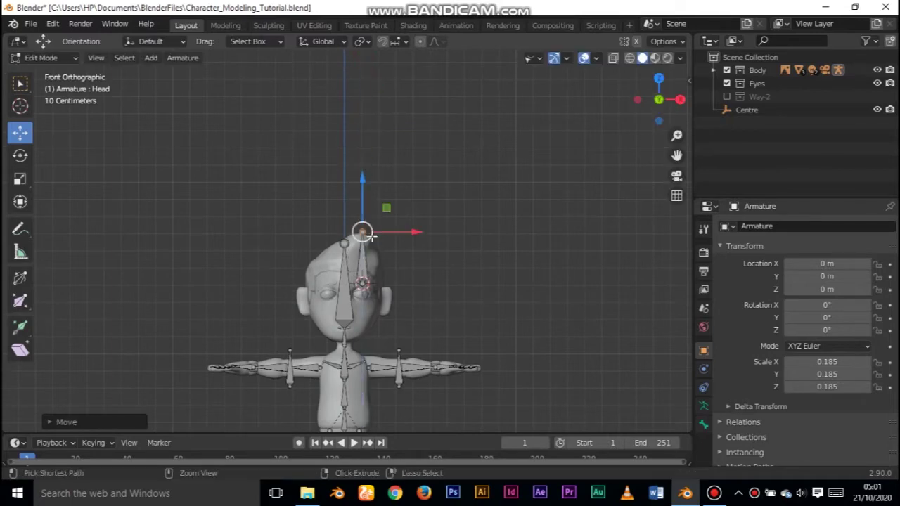
pyautogui.scroll(7, 400, 286)
pyautogui.keyDown('shift'); pyautogui.moveTo(400, 286); pyautogui.dragTo(424, 194, button='middle'); pyautogui.keyUp('shift')
pyautogui.scroll(-1, 461, 203)
pyautogui.scroll(1, 450, 205)
pyautogui.moveTo(374, 78); pyautogui.dragTo(378, 165)
pyautogui.click(380, 270)
pyautogui.click(377, 205)
pyautogui.click(377, 251)
pyautogui.moveTo(378, 202); pyautogui.dragTo(378, 237)
pyautogui.click(377, 238)
pyautogui.moveTo(380, 185); pyautogui.dragTo(379, 207)
pyautogui.click(379, 302)
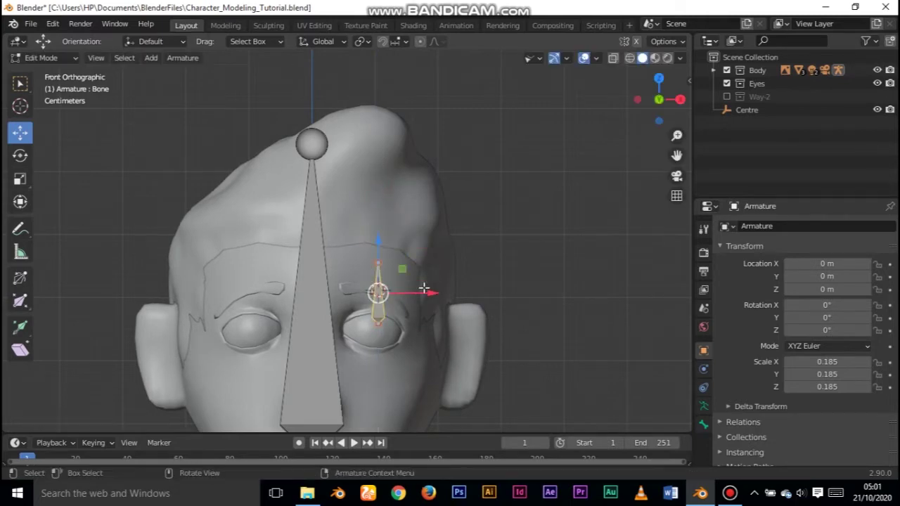
# Position the small bone over the left eyebrow and just in front of the forehead, checking front and right views
pyautogui.moveTo(422, 214); pyautogui.dragTo(370, 213, button='middle')
pyautogui.press('KP_3')
pyautogui.moveTo(478, 298); pyautogui.dragTo(405, 301)
pyautogui.press('KP_1')
pyautogui.moveTo(365, 243); pyautogui.dragTo(389, 220)
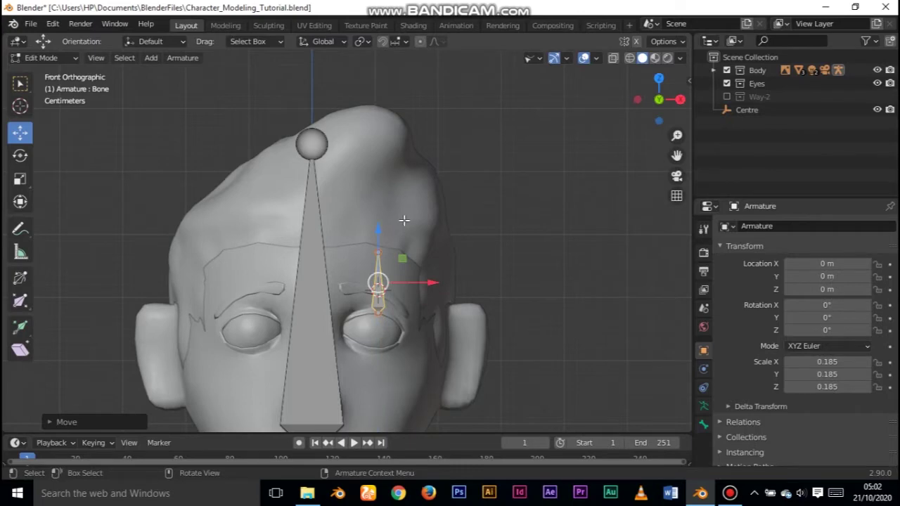
pyautogui.press('KP_3')
pyautogui.moveTo(405, 285); pyautogui.dragTo(448, 280)
pyautogui.moveTo(397, 231); pyautogui.dragTo(397, 226)
pyautogui.moveTo(447, 281); pyautogui.dragTo(452, 280)
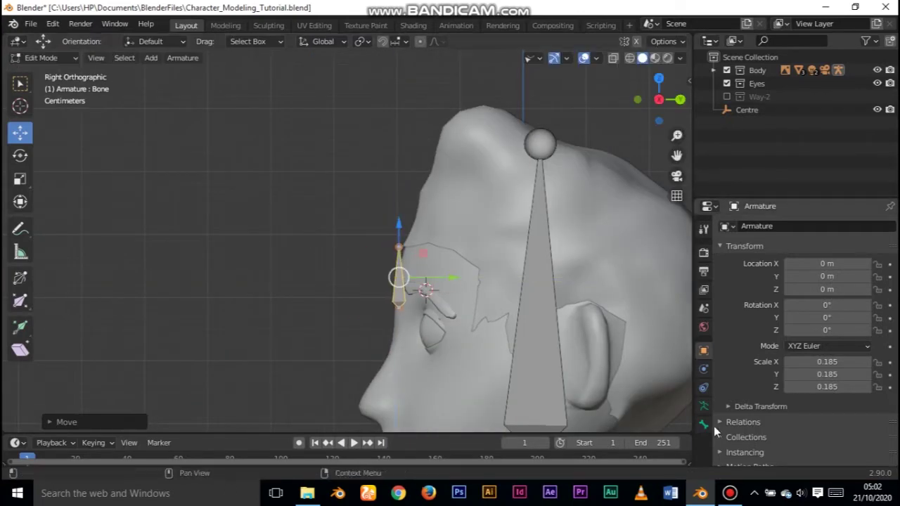
# Rename the new brow bone BrowC_L
pyautogui.click(703, 406)
pyautogui.scroll(4, 779, 332)
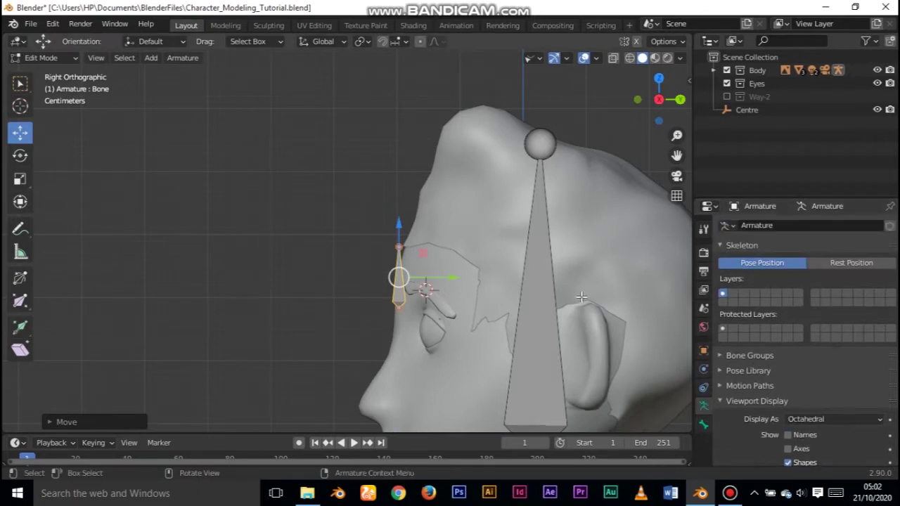
pyautogui.click(703, 424)
pyautogui.click(746, 225)
pyautogui.write('BrowC_L')
pyautogui.press('Return')
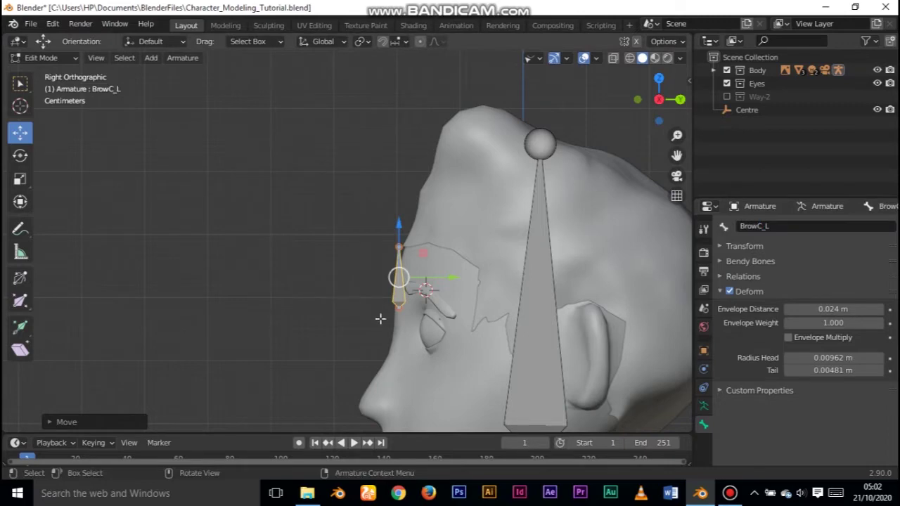
# Leave armature editing, switch to the Animation workspace and replace its camera view with the Drivers editor
pyautogui.press('KP_1')
pyautogui.keyDown('shift'); pyautogui.moveTo(345, 301); pyautogui.dragTo(373, 268, button='middle'); pyautogui.keyUp('shift')
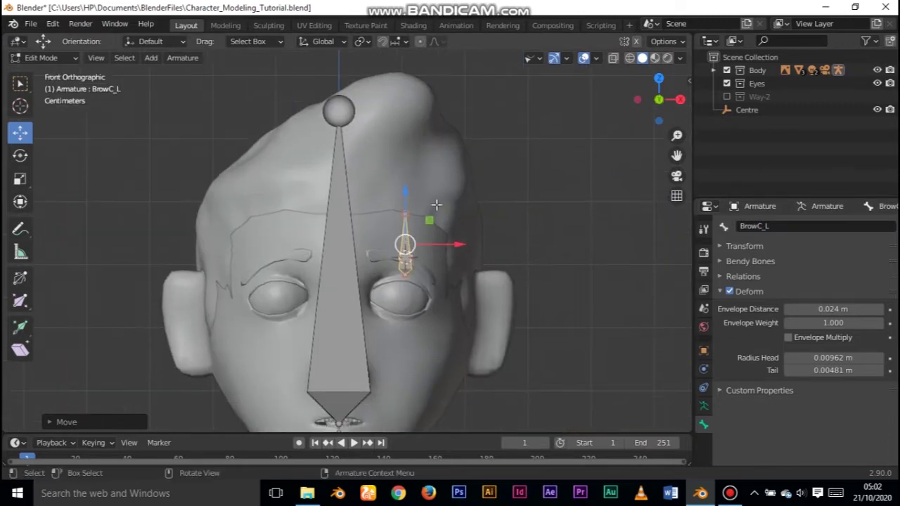
pyautogui.click(42, 58)
pyautogui.click(30, 62)
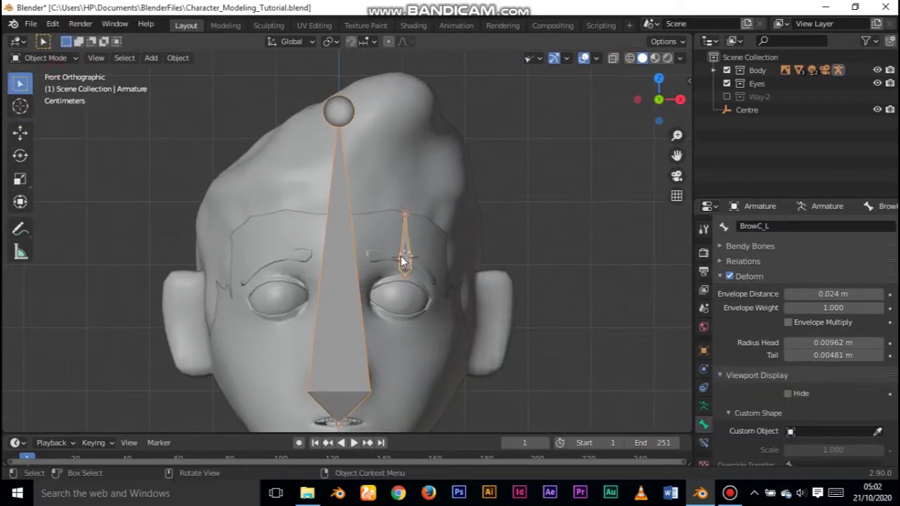
pyautogui.click(457, 25)
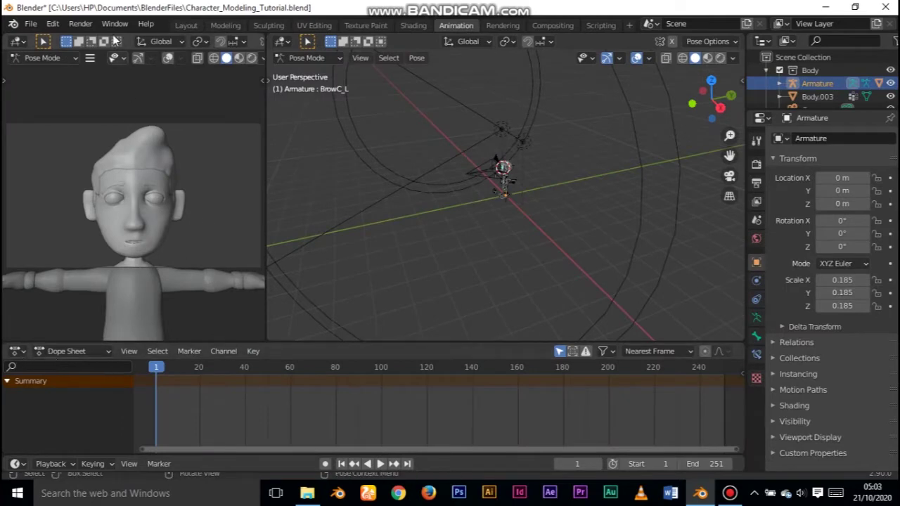
pyautogui.click(39, 58)
pyautogui.click(46, 104)
pyautogui.click(15, 40)
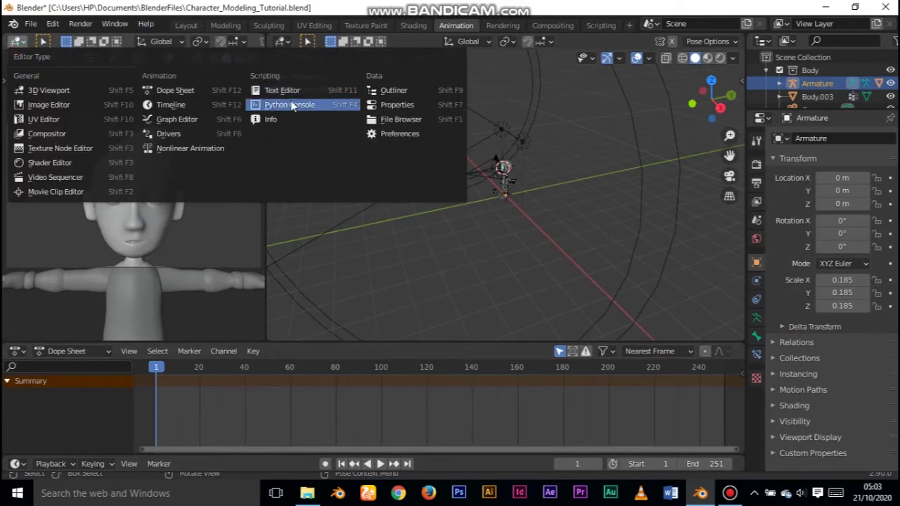
pyautogui.click(186, 137)
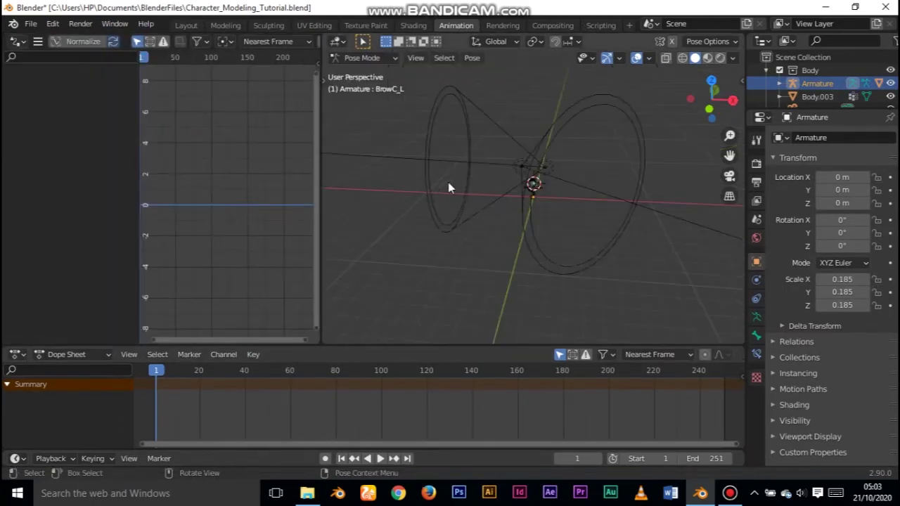
# Switch to Object Mode and select the Body.001 mesh
pyautogui.scroll(3, 533, 202)
pyautogui.keyDown('shift'); pyautogui.moveTo(532, 203); pyautogui.dragTo(500, 148, button='middle'); pyautogui.keyUp('shift')
pyautogui.keyDown('shift'); pyautogui.moveTo(267, 225); pyautogui.dragTo(176, 162, button='middle'); pyautogui.keyUp('shift')
pyautogui.keyDown('shift'); pyautogui.moveTo(398, 261); pyautogui.dragTo(485, 222, button='middle'); pyautogui.keyUp('shift')
pyautogui.keyDown('ctrl'); pyautogui.moveTo(464, 250); pyautogui.dragTo(465, 175, button='middle'); pyautogui.keyUp('ctrl')
pyautogui.keyDown('shift'); pyautogui.moveTo(556, 195); pyautogui.dragTo(460, 157, button='middle'); pyautogui.keyUp('shift')
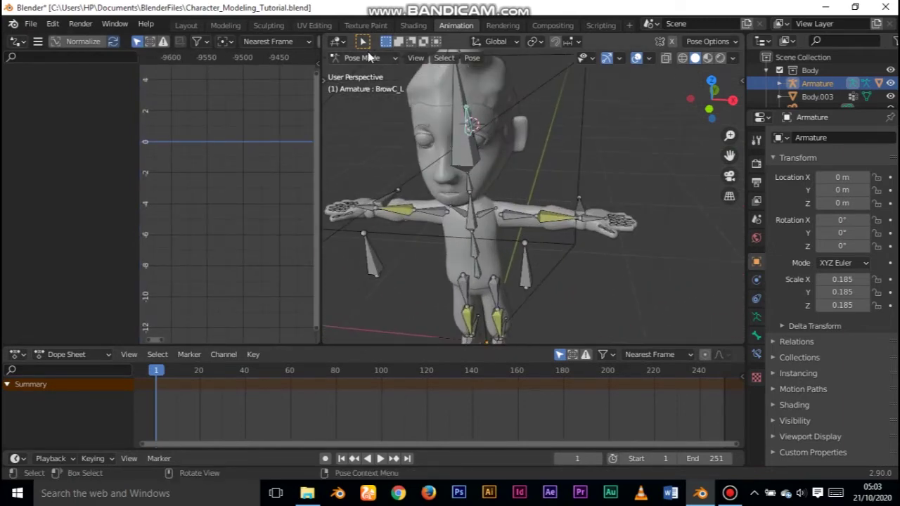
pyautogui.click(387, 61)
pyautogui.click(395, 76)
pyautogui.click(499, 173)
# Add a driver to the value of the body mesh's BrowUp_L shape key
pyautogui.click(757, 354)
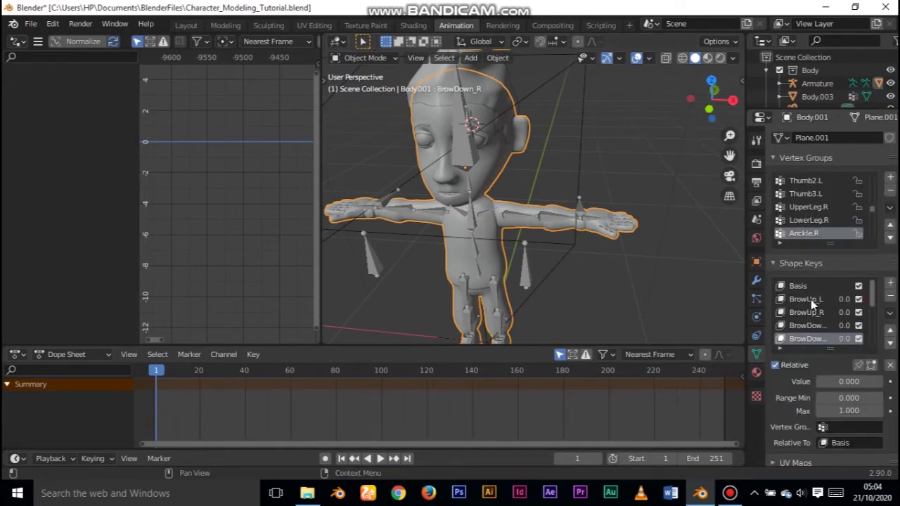
pyautogui.click(812, 301)
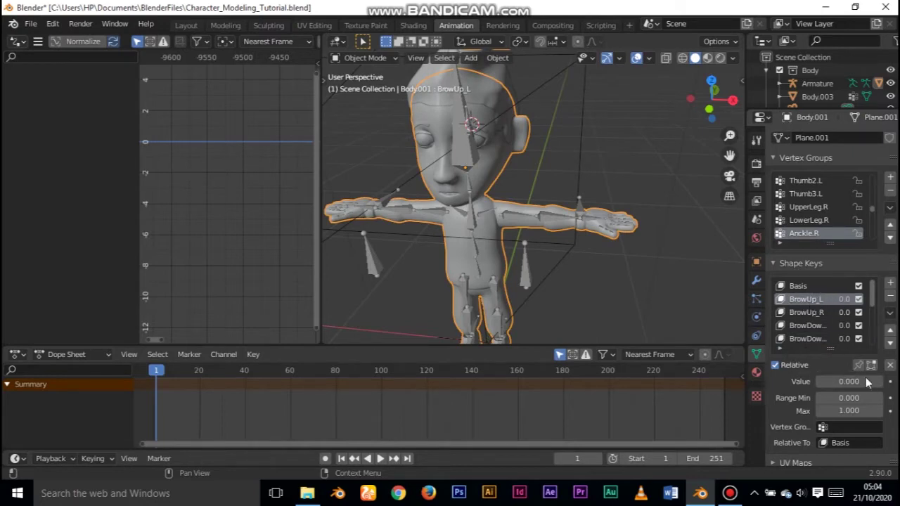
pyautogui.rightClick(842, 384)
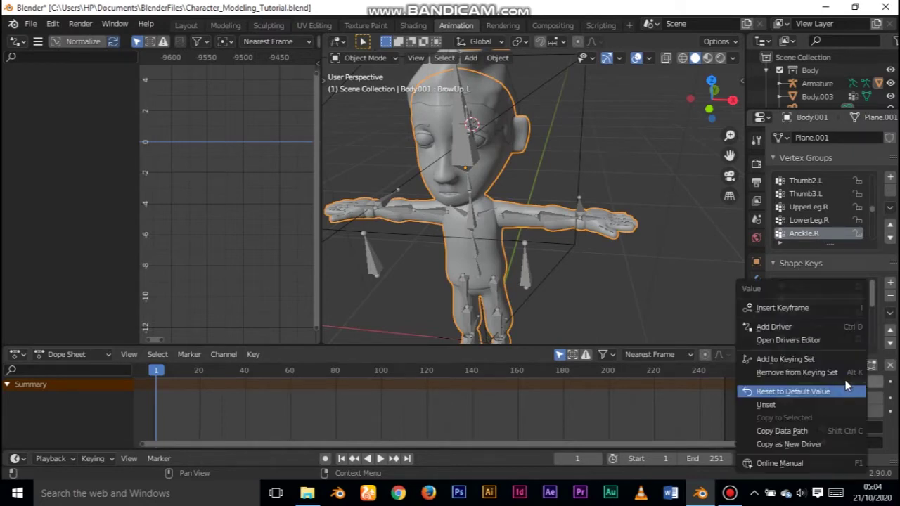
pyautogui.click(808, 326)
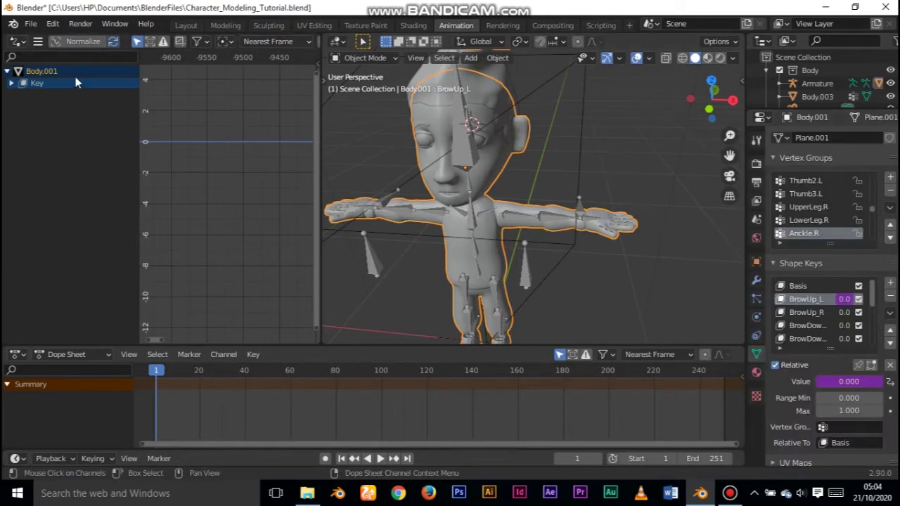
# Show the driver settings of the BrowUp_L value channel and set the driver type to Averaged Value
pyautogui.click(12, 83)
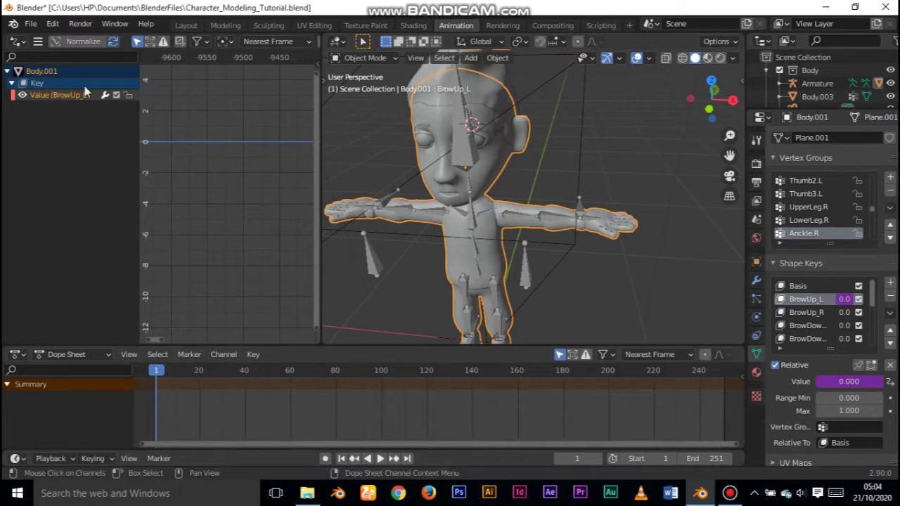
pyautogui.click(12, 83)
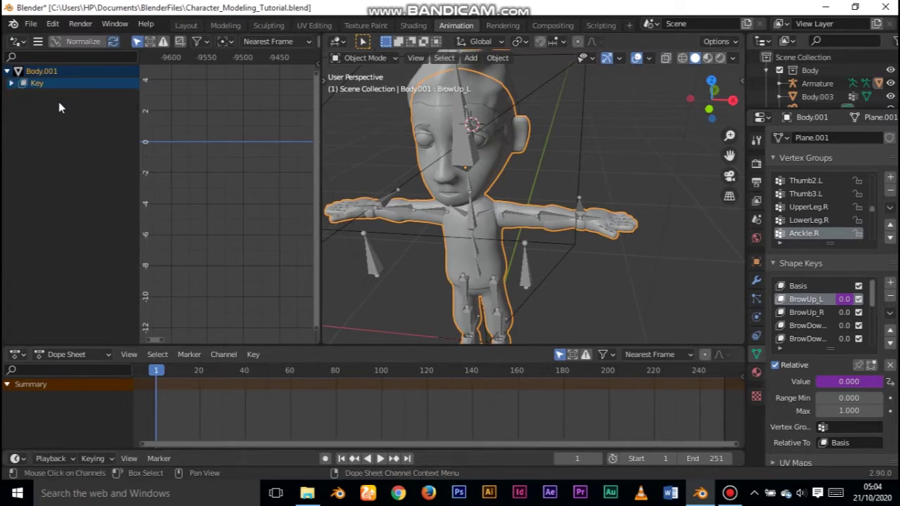
pyautogui.click(11, 83)
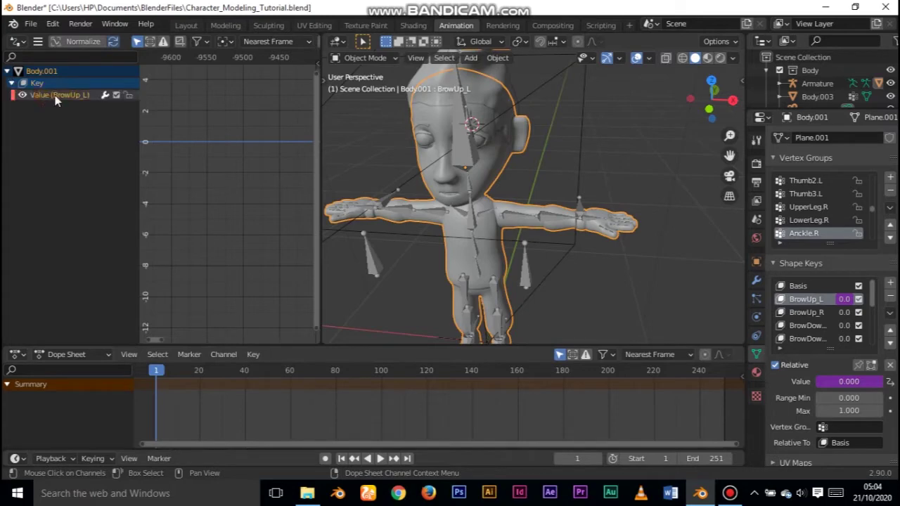
pyautogui.press('n')
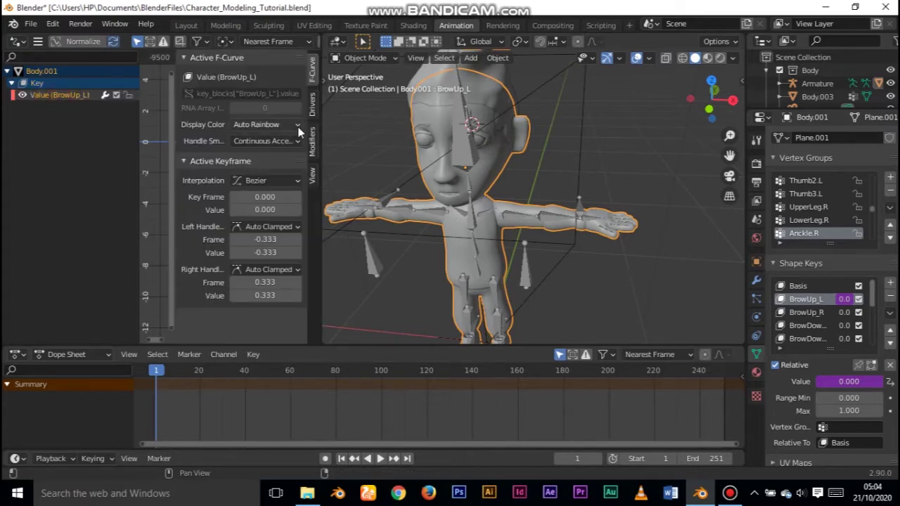
pyautogui.click(190, 161)
pyautogui.click(313, 144)
pyautogui.click(314, 107)
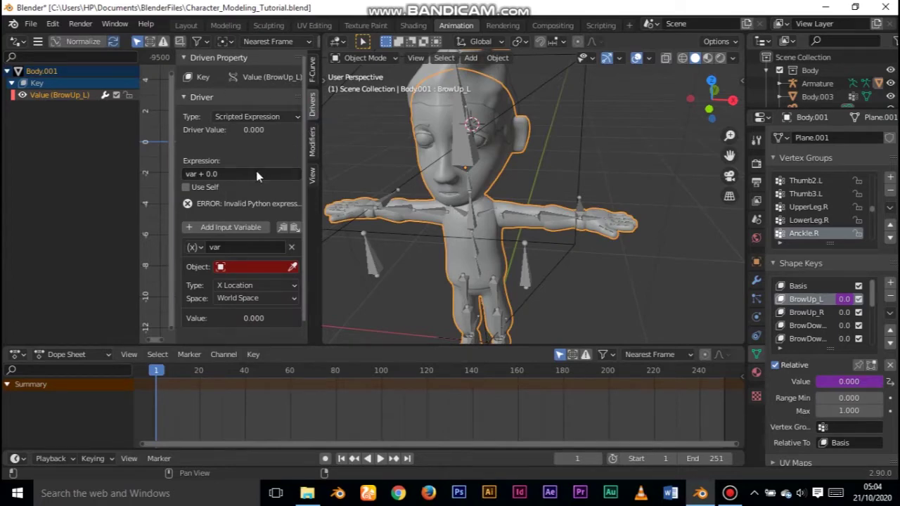
pyautogui.scroll(-1, 280, 191)
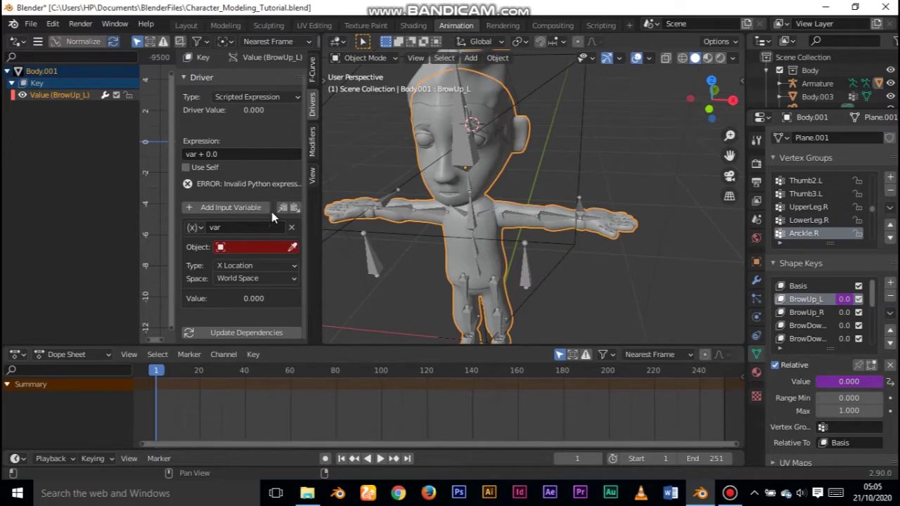
pyautogui.click(254, 97)
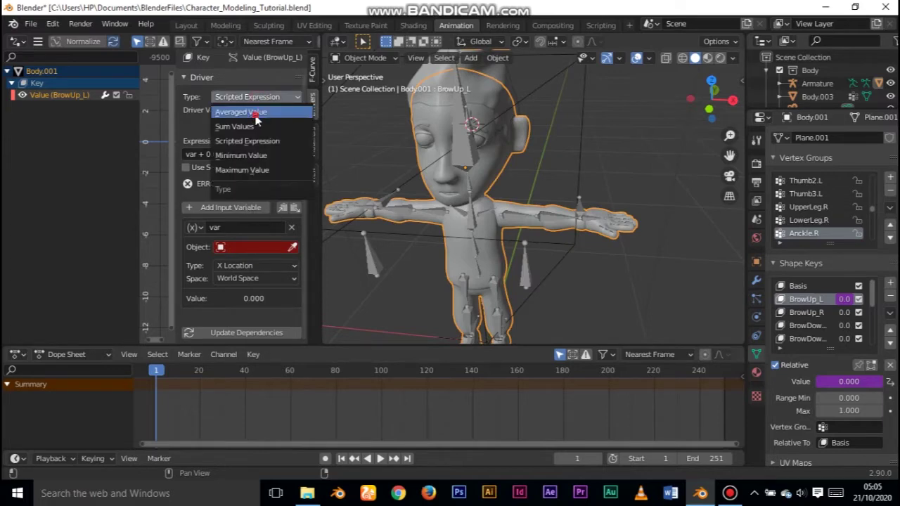
pyautogui.click(255, 116)
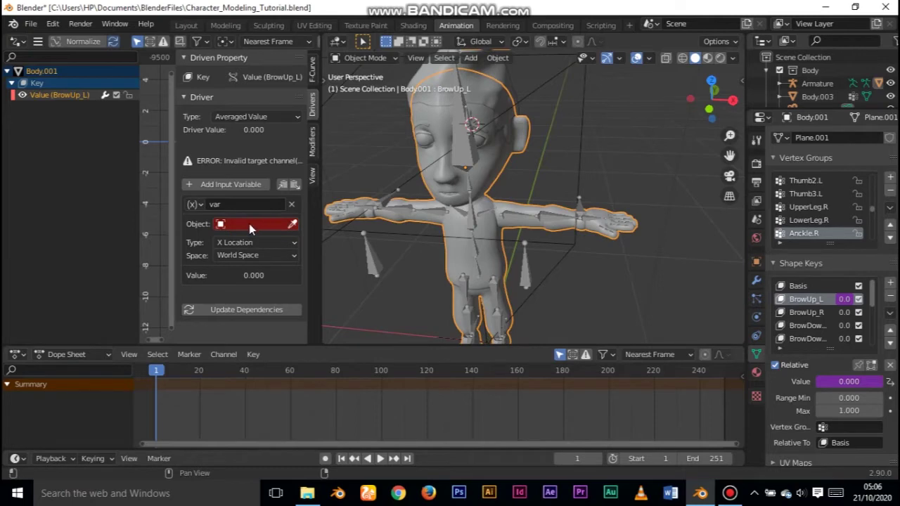
# Target the driver variable at the Armature object and its BrowC_L bone
pyautogui.click(250, 223)
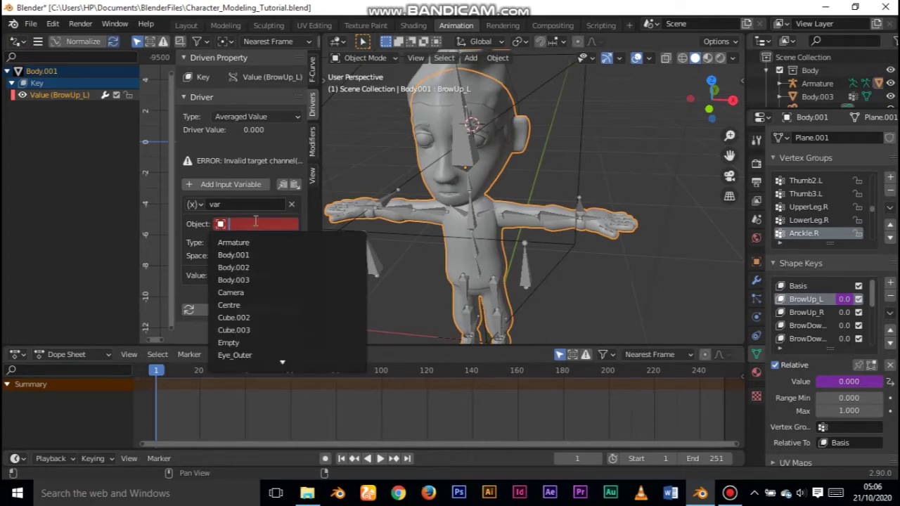
pyautogui.press('Return')
pyautogui.click(253, 223)
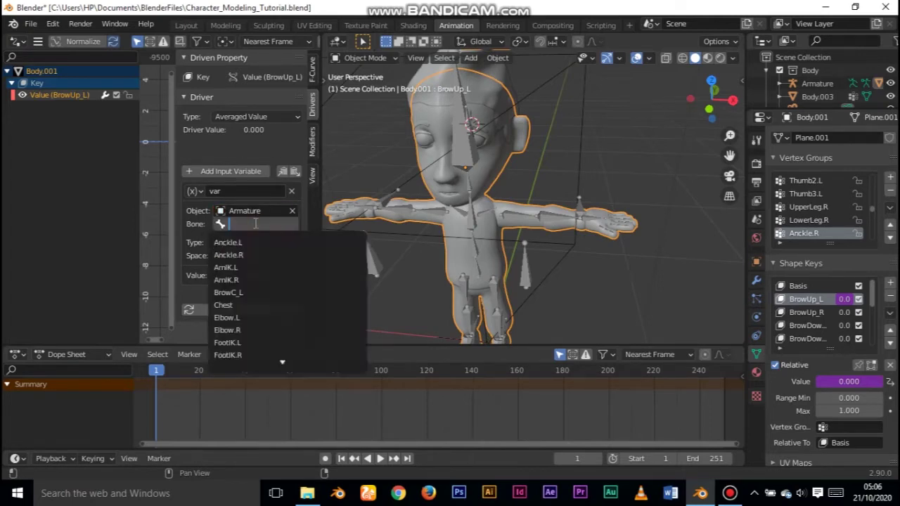
pyautogui.click(277, 222)
pyautogui.press('Down')
pyautogui.press('Down')
pyautogui.press('Down')
pyautogui.press('Down')
pyautogui.press('Down')
pyautogui.press('Return')
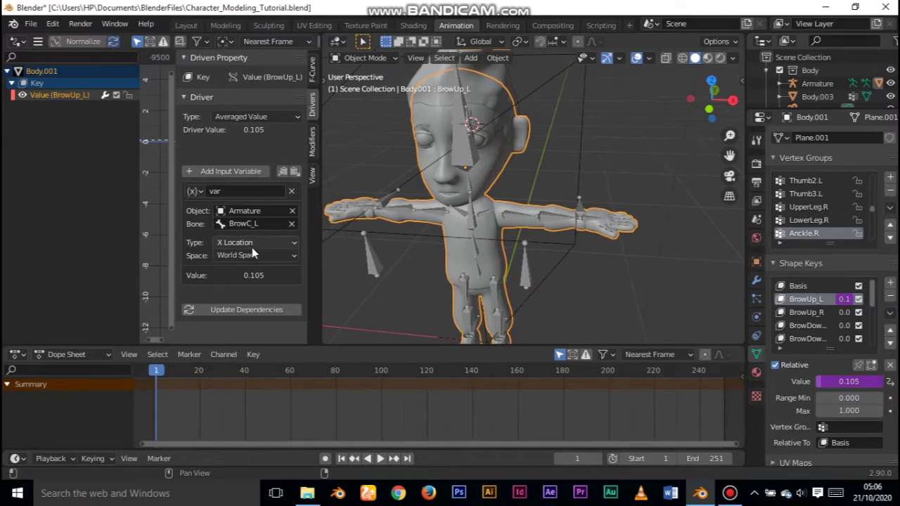
# Make the driver variable read the bone's Y Location in Local Space
pyautogui.click(255, 243)
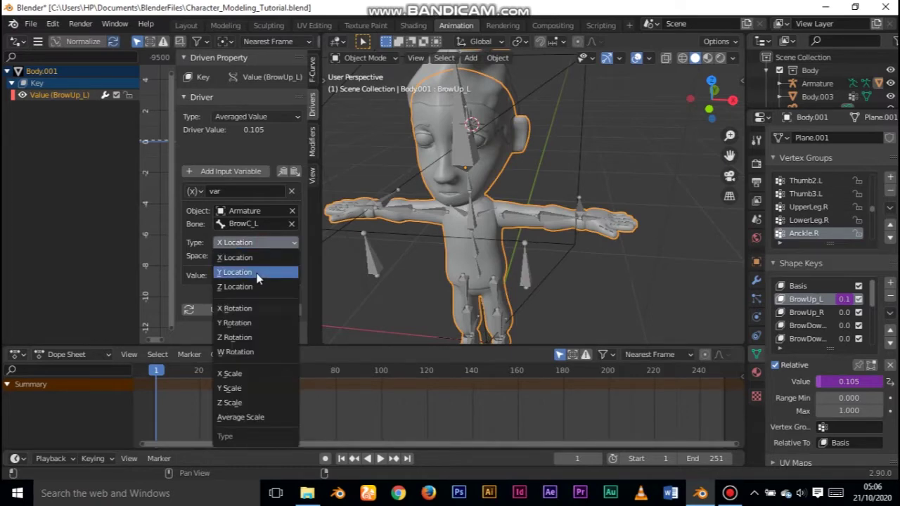
pyautogui.click(259, 276)
pyautogui.click(255, 255)
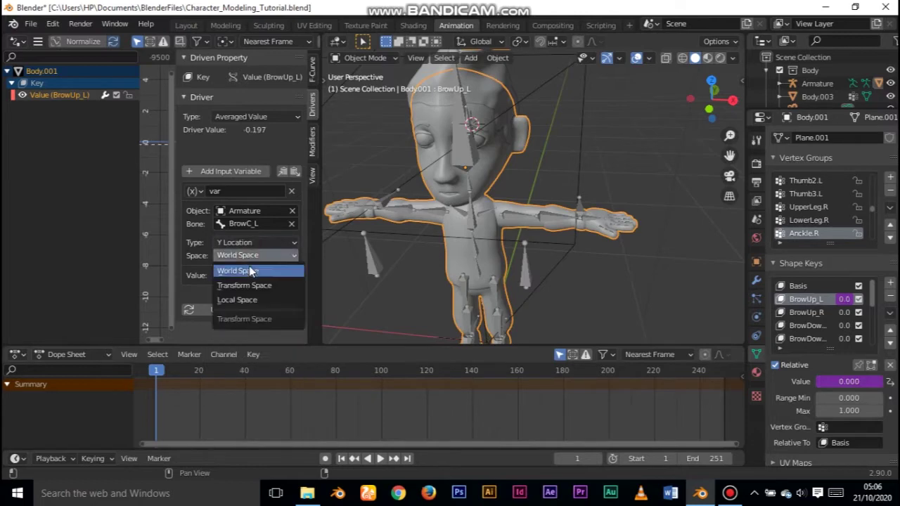
pyautogui.click(239, 304)
# Select the armature, put it in Pose Mode in front view and show the viewport's transform tools
pyautogui.moveTo(474, 162); pyautogui.dragTo(507, 180, button='middle')
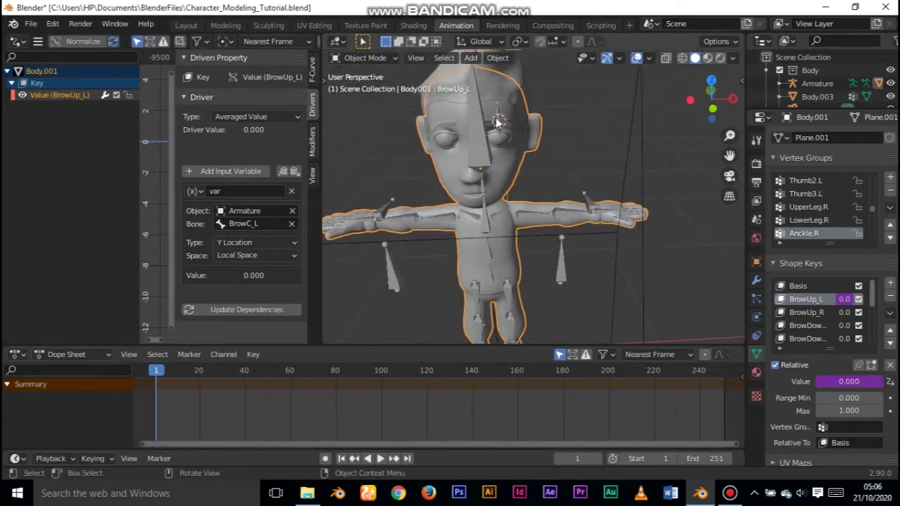
pyautogui.click(499, 126)
pyautogui.press('KP_1')
pyautogui.scroll(8, 532, 175)
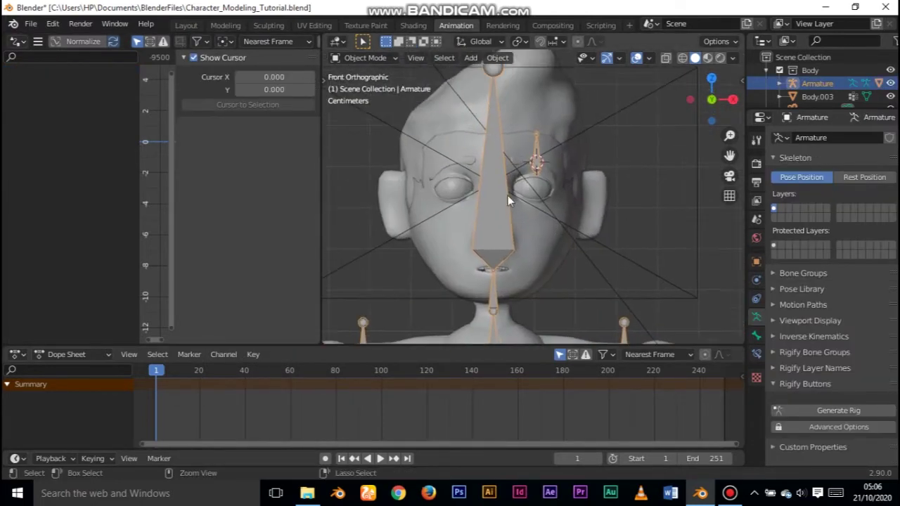
pyautogui.click(365, 58)
pyautogui.click(365, 103)
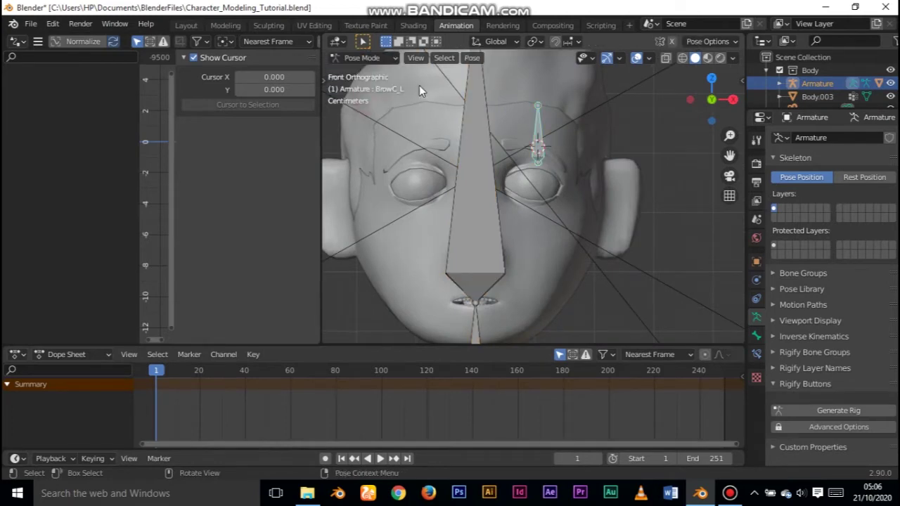
pyautogui.press('n')
pyautogui.press('n')
pyautogui.press('t')
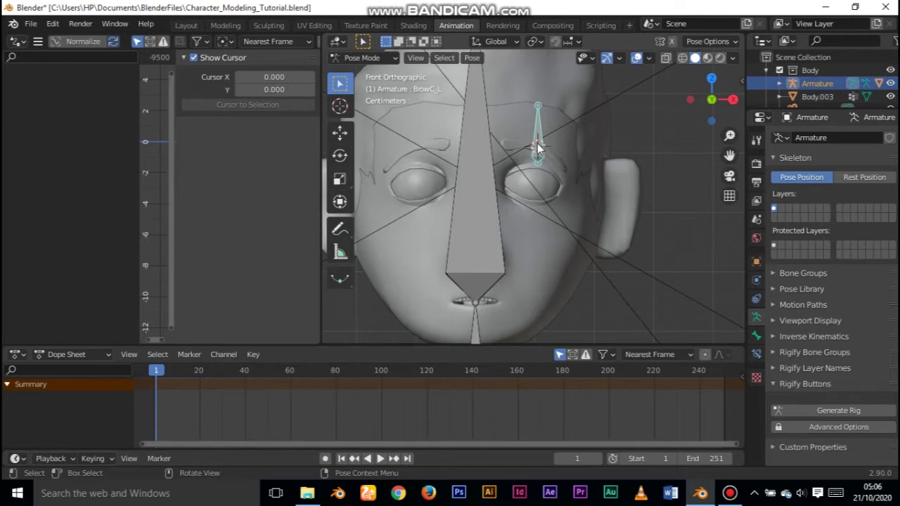
# Move the BrowC_L bone upward with the Move tool to test the brow driver, and clear the bone's location
pyautogui.click(340, 132)
pyautogui.scroll(-2, 598, 163)
pyautogui.keyDown('shift'); pyautogui.moveTo(543, 142); pyautogui.dragTo(549, 184, button='middle'); pyautogui.keyUp('shift')
pyautogui.moveTo(549, 184); pyautogui.dragTo(556, 127)
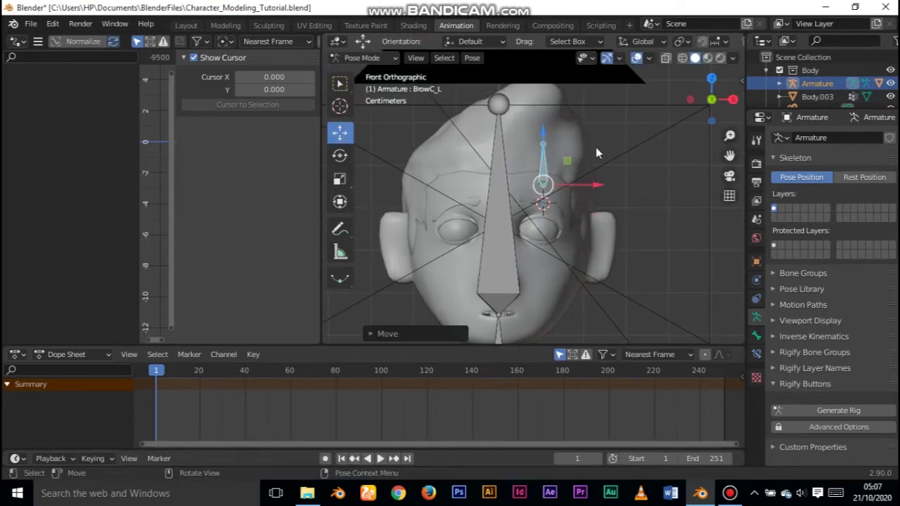
pyautogui.hotkey('alt', 'g')
pyautogui.hotkey('alt', 'g')
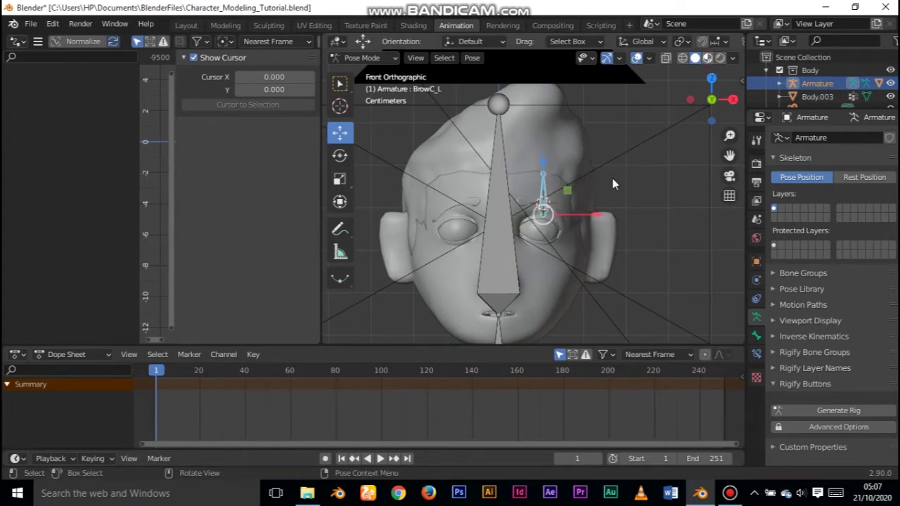
# Switch the viewport to Material Preview shading and select the body mesh in Object Mode
pyautogui.press('z')
pyautogui.press('2')
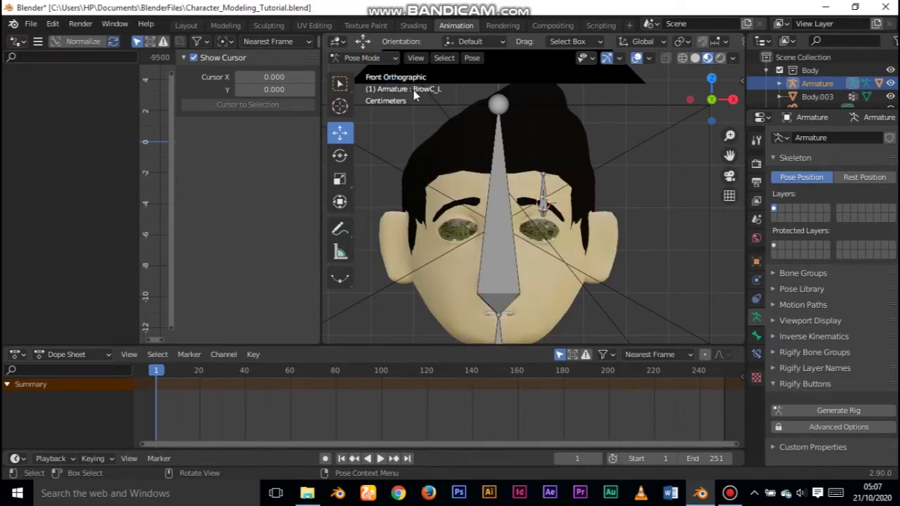
pyautogui.hotkey('ctrl', 'Tab')
pyautogui.click(468, 265)
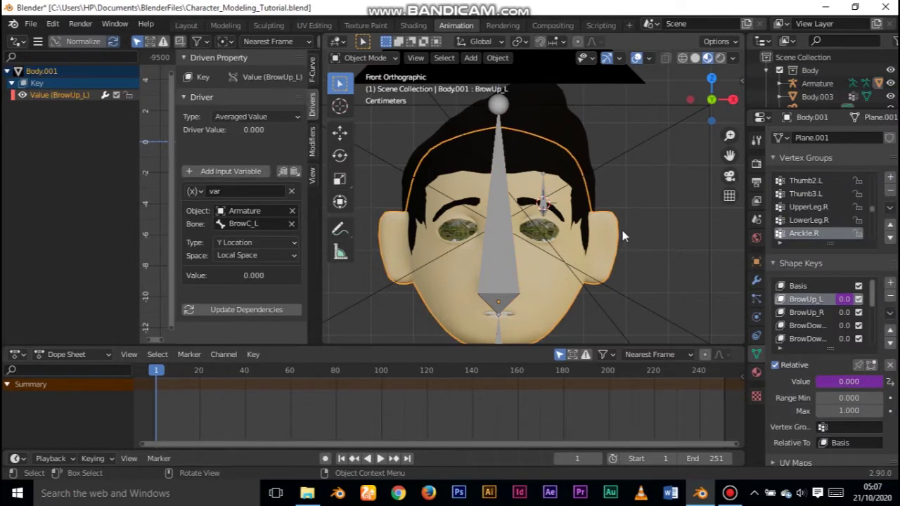
# Add a driver to the value of the BrowDown.L shape key
pyautogui.scroll(-3, 622, 236)
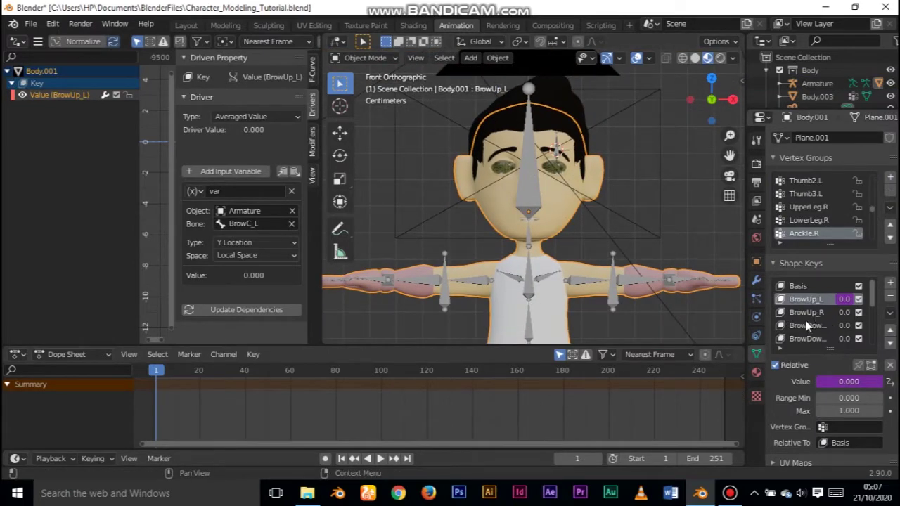
pyautogui.moveTo(746, 329); pyautogui.dragTo(735, 329)
pyautogui.moveTo(869, 296); pyautogui.dragTo(867, 306)
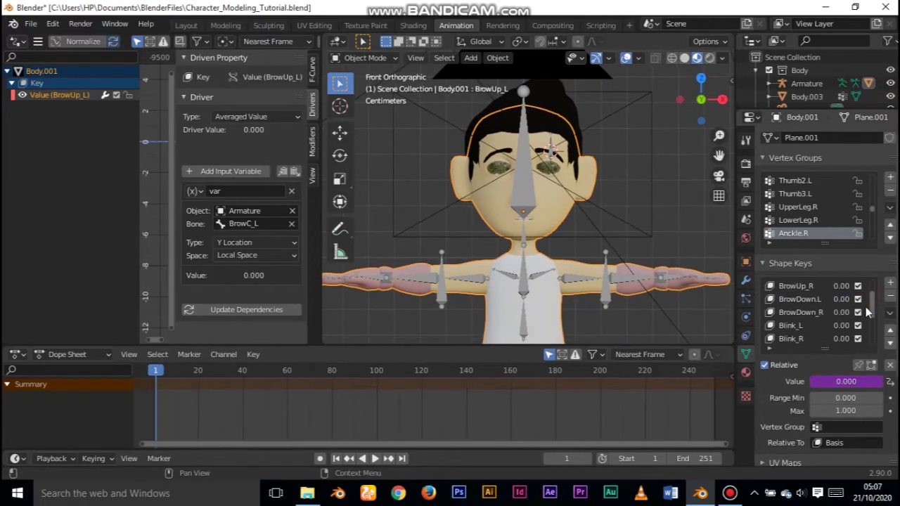
pyautogui.click(799, 298)
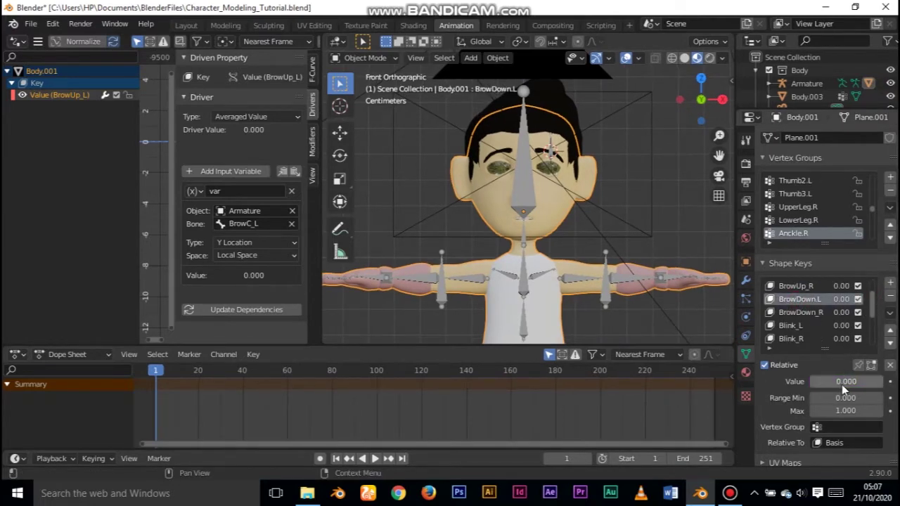
pyautogui.rightClick(839, 380)
pyautogui.click(794, 328)
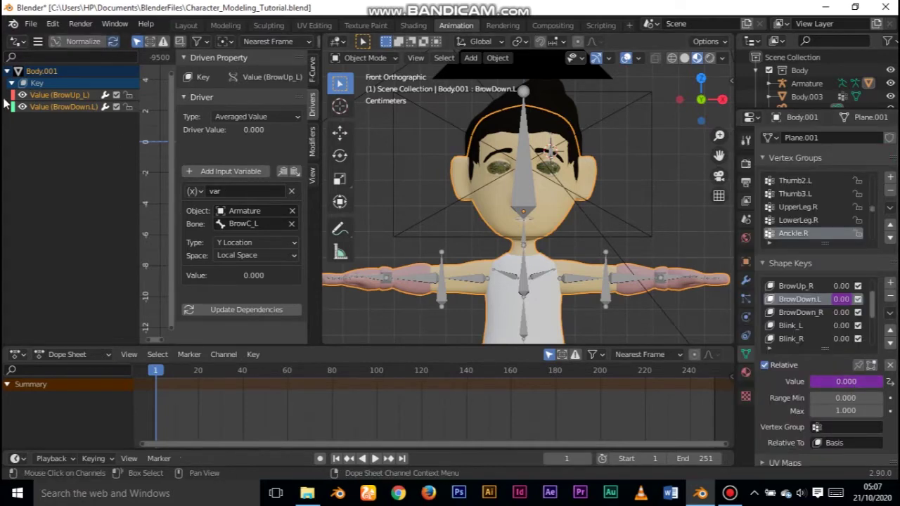
# Set the BrowDown.L driver type to Averaged Value and target its variable at the Armature's BrowC_L bone
pyautogui.click(59, 107)
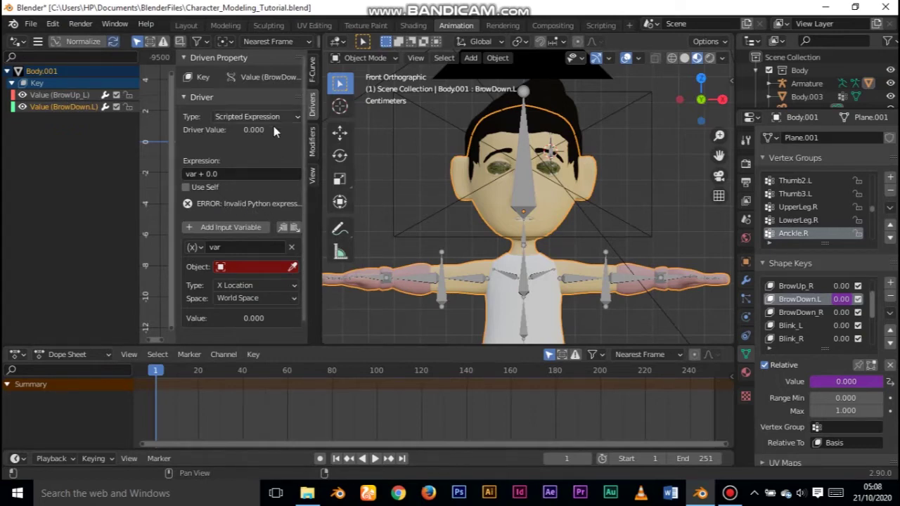
pyautogui.click(257, 116)
pyautogui.click(248, 131)
pyautogui.click(253, 224)
pyautogui.click(234, 242)
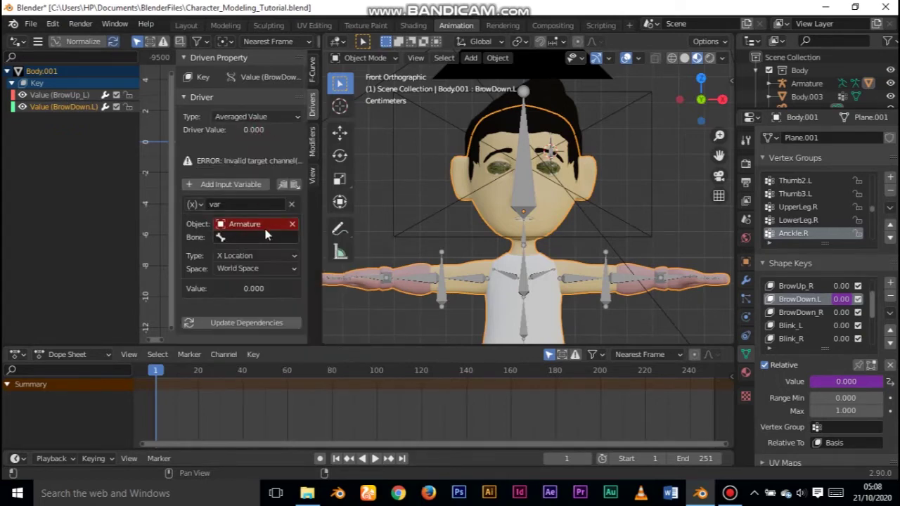
pyautogui.click(246, 237)
pyautogui.click(242, 305)
# Make the BrowDown.L driver variable read the bone's Y Location in Local Space
pyautogui.click(251, 256)
pyautogui.click(254, 286)
pyautogui.click(260, 274)
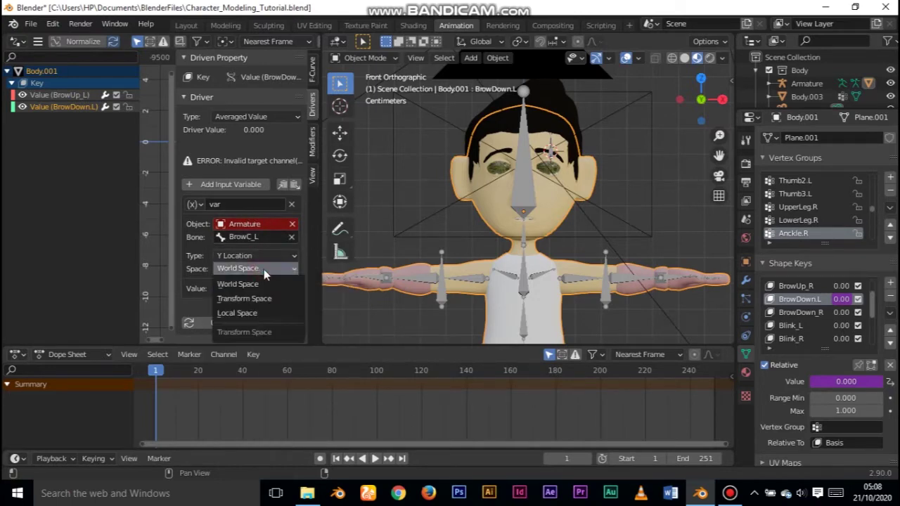
pyautogui.click(259, 311)
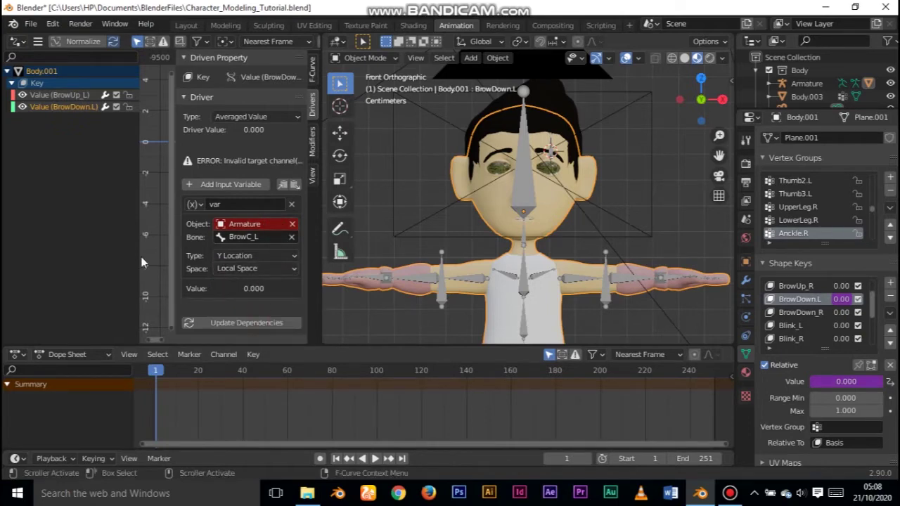
# Enlarge the Graph Editor's curve area and bring the BrowUp_L driver curve into view
pyautogui.moveTo(141, 255); pyautogui.dragTo(89, 246)
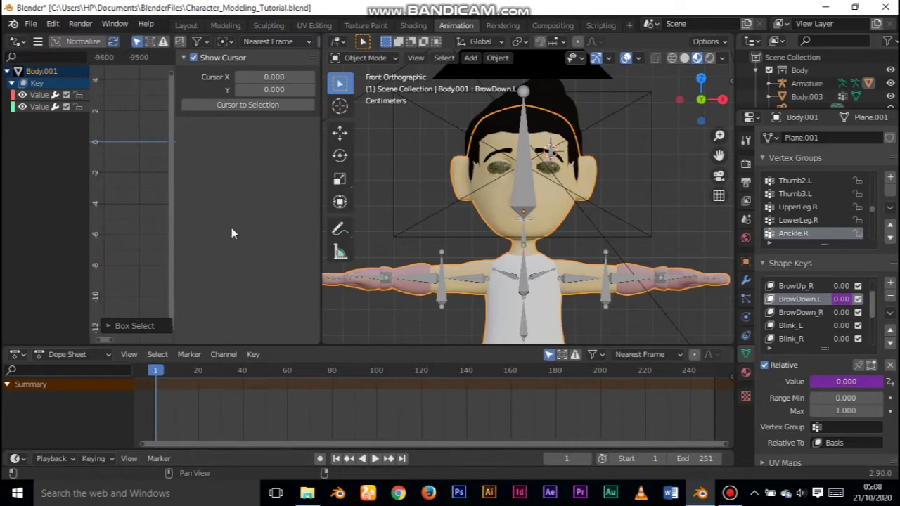
pyautogui.moveTo(174, 226); pyautogui.dragTo(251, 230)
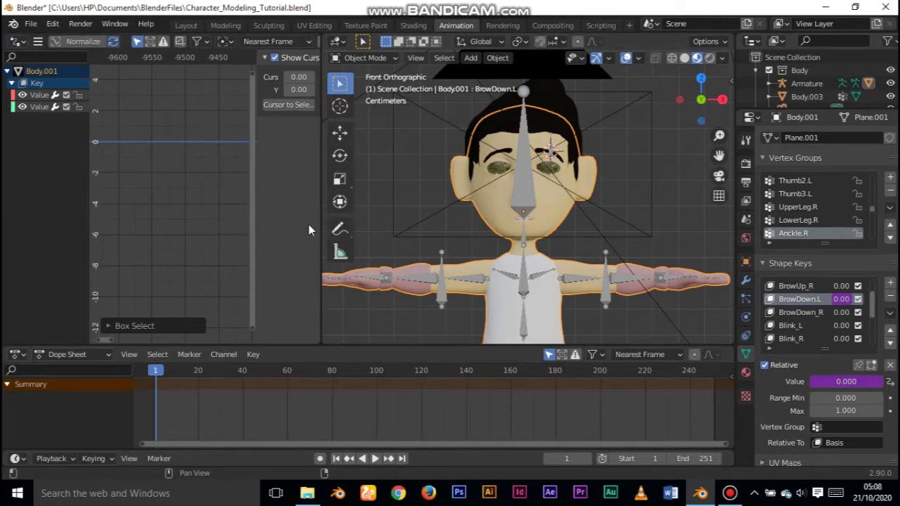
pyautogui.moveTo(322, 227); pyautogui.dragTo(359, 227)
pyautogui.click(39, 107)
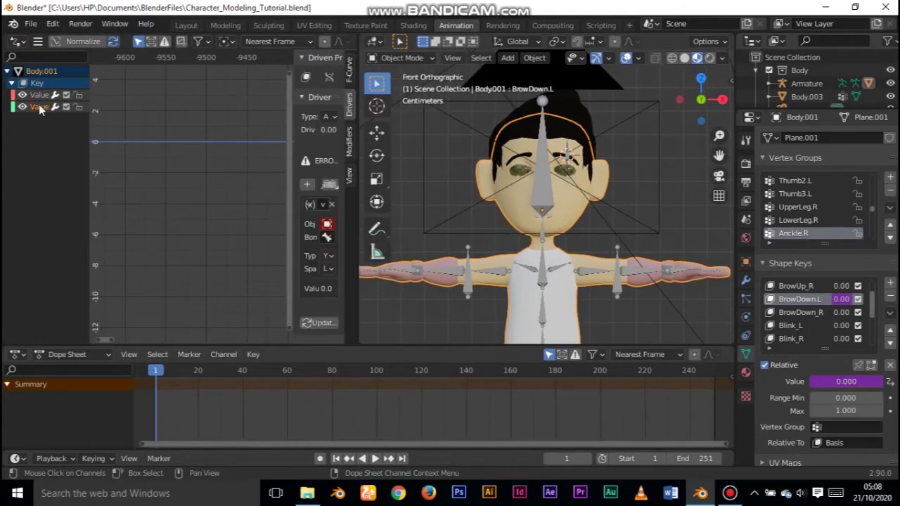
pyautogui.click(38, 95)
pyautogui.scroll(-1, 241, 197)
pyautogui.keyDown('ctrl'); pyautogui.moveTo(241, 197); pyautogui.dragTo(187, 197, button='middle'); pyautogui.keyUp('ctrl')
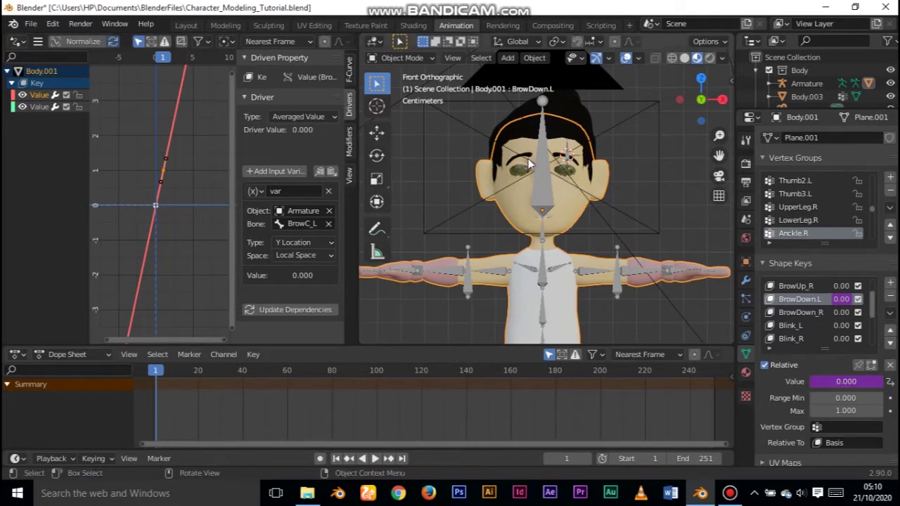
# Select the BrowDown.L driver curve and show its F-Curve and active keyframe settings
pyautogui.click(42, 107)
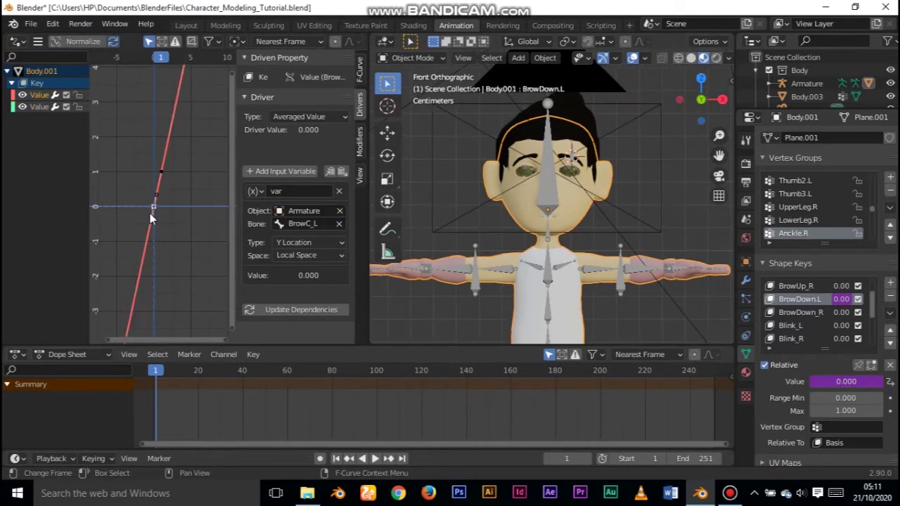
pyautogui.click(39, 109)
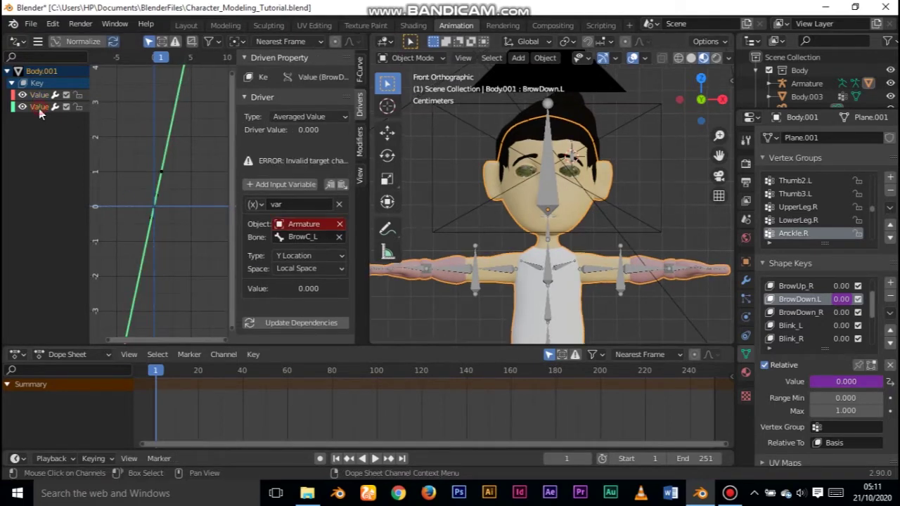
pyautogui.click(359, 79)
pyautogui.click(249, 161)
pyautogui.click(248, 161)
pyautogui.click(248, 162)
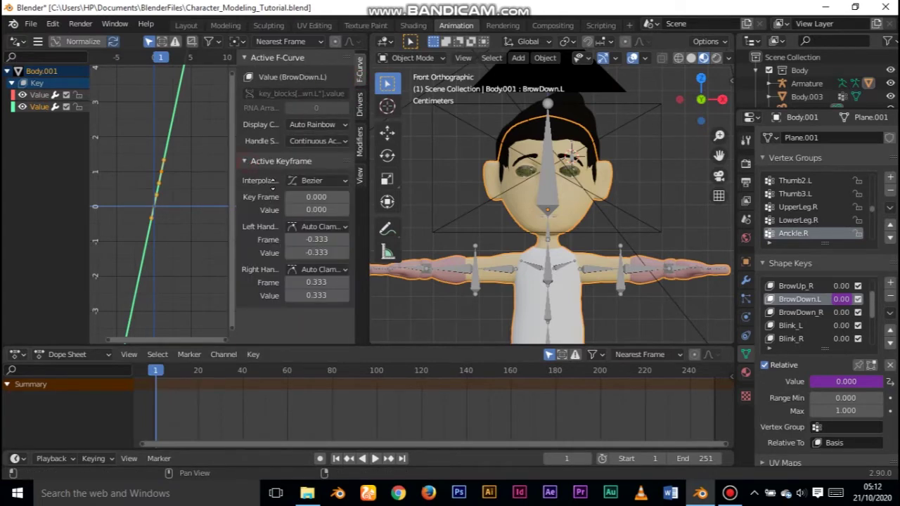
# Select the BrowUp_L driver curve and collapse the Active F-Curve settings, leaving the active keyframe settings expanded
pyautogui.click(39, 94)
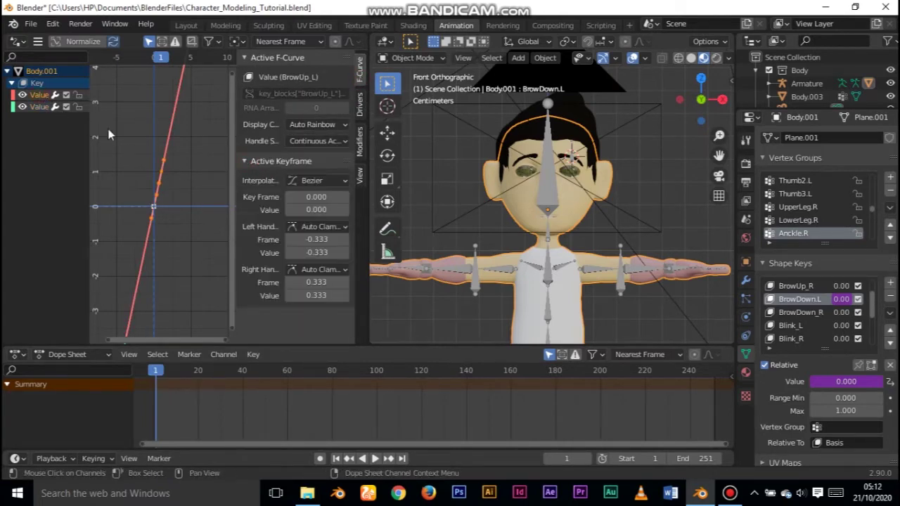
pyautogui.click(252, 58)
pyautogui.click(248, 73)
pyautogui.click(248, 73)
pyautogui.click(155, 205)
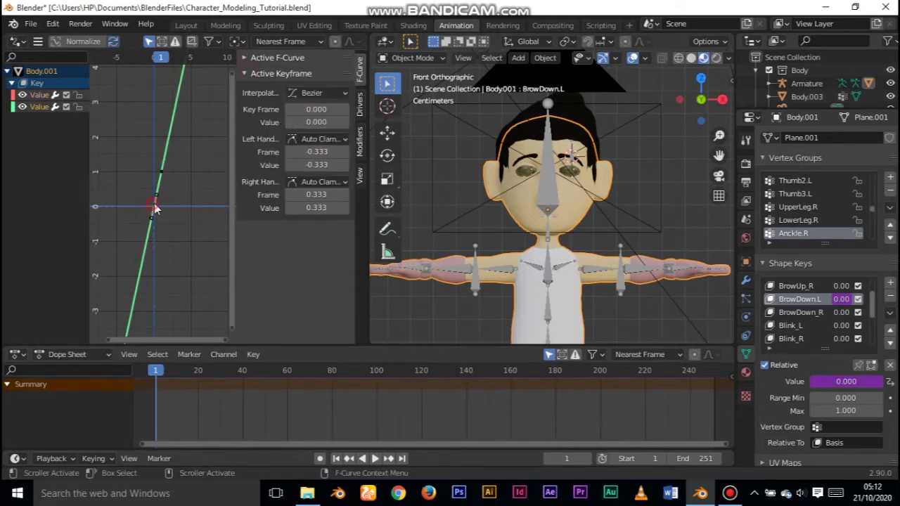
# Lock the BrowDown.L channel and select the keyframe at frame 0 on the BrowUp_L driver curve
pyautogui.click(79, 107)
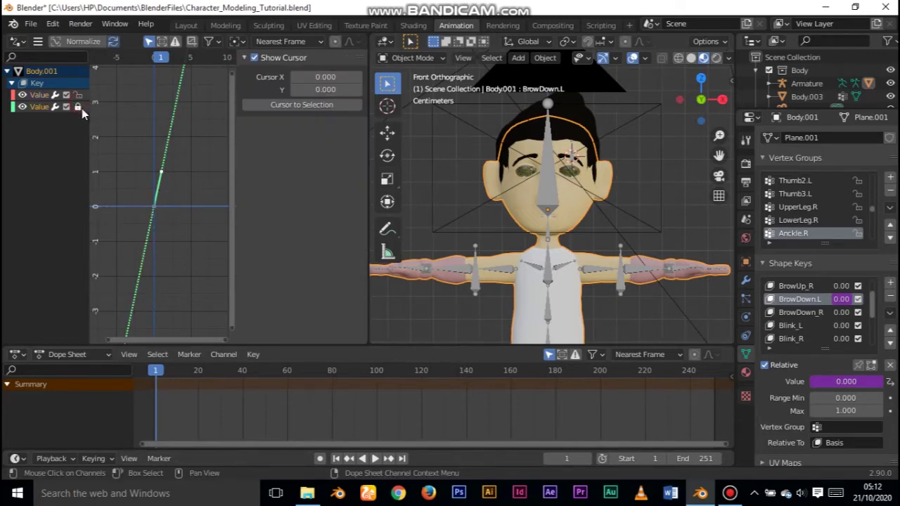
pyautogui.click(36, 94)
pyautogui.keyDown('ctrl'); pyautogui.moveTo(180, 194); pyautogui.dragTo(123, 187, button='middle'); pyautogui.keyUp('ctrl')
pyautogui.click(170, 189)
pyautogui.click(167, 189)
pyautogui.click(167, 191)
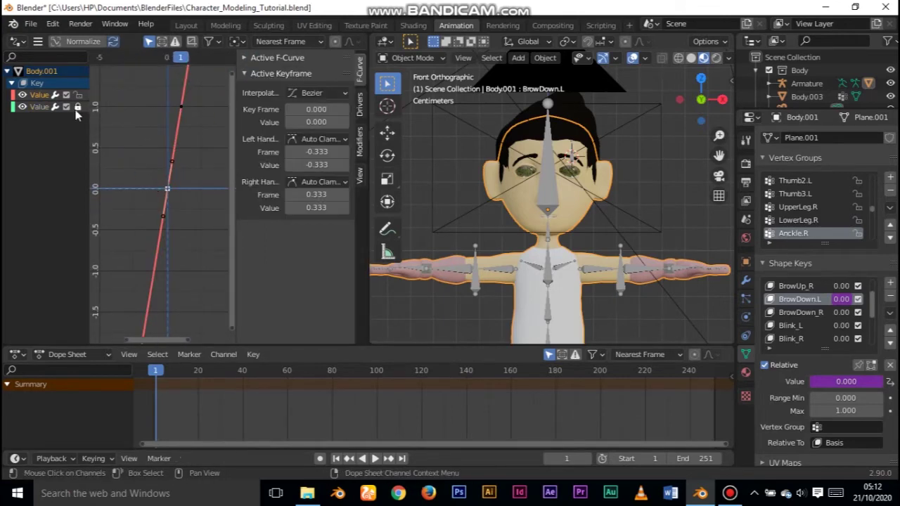
# Examine the points of the BrowUp_L driver curve and select its keyframe at frame 1
pyautogui.scroll(6, 172, 190)
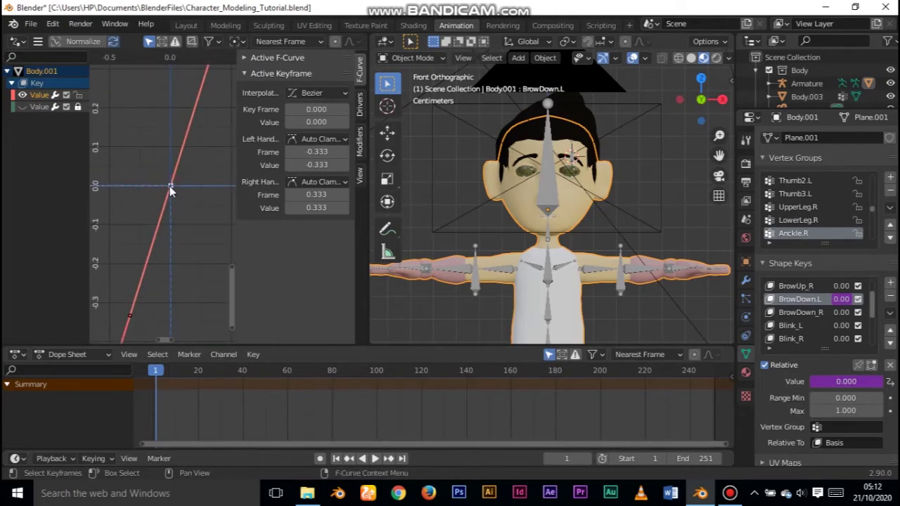
pyautogui.scroll(-10, 172, 190)
pyautogui.click(173, 171)
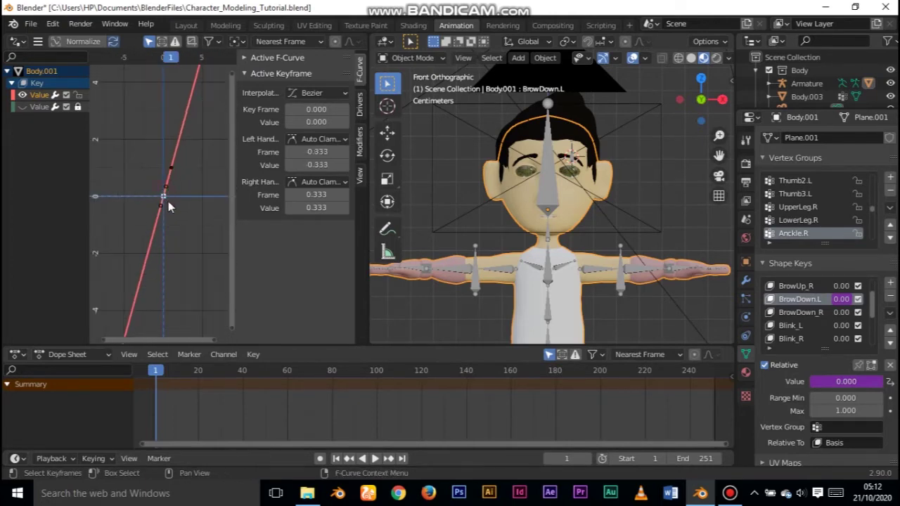
pyautogui.click(156, 222)
pyautogui.click(171, 175)
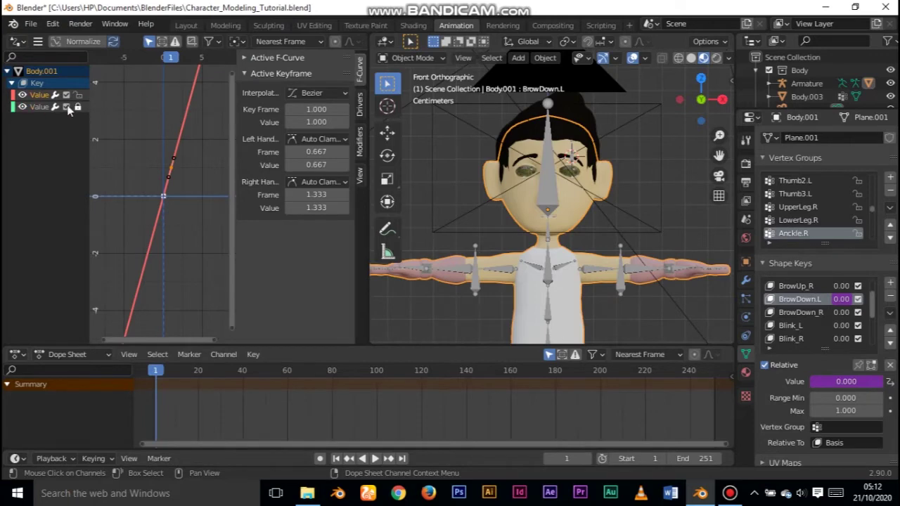
# Unlock the BrowDown.L channel and select all keyframes of its driver curve
pyautogui.keyDown('ctrl'); pyautogui.moveTo(165, 181); pyautogui.dragTo(150, 201, button='middle'); pyautogui.keyUp('ctrl')
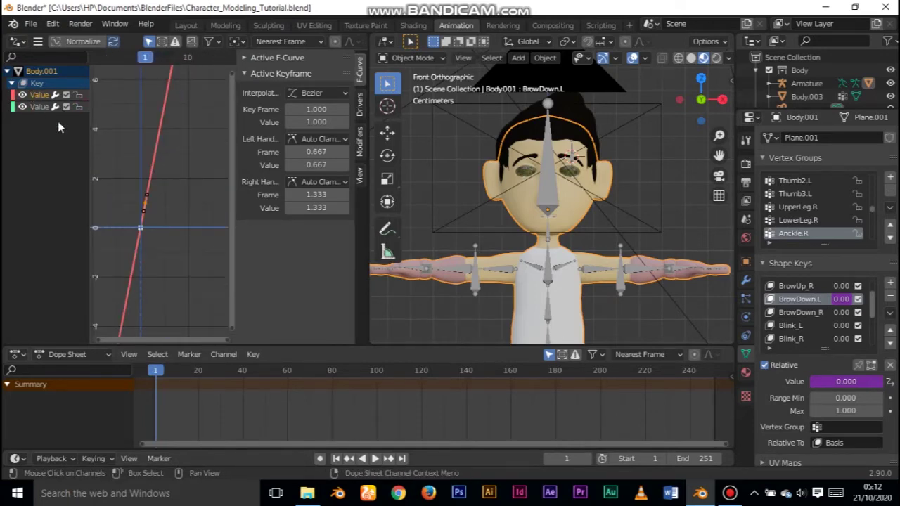
pyautogui.click(145, 208)
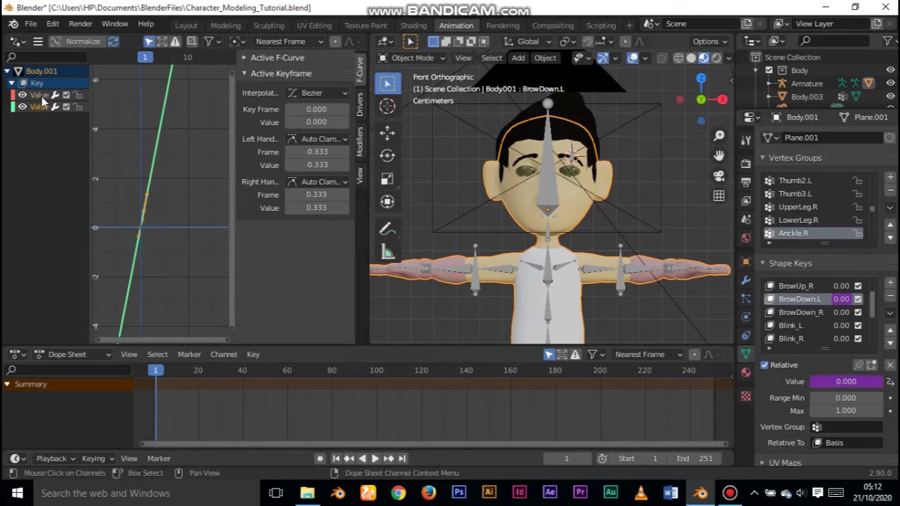
pyautogui.click(164, 199)
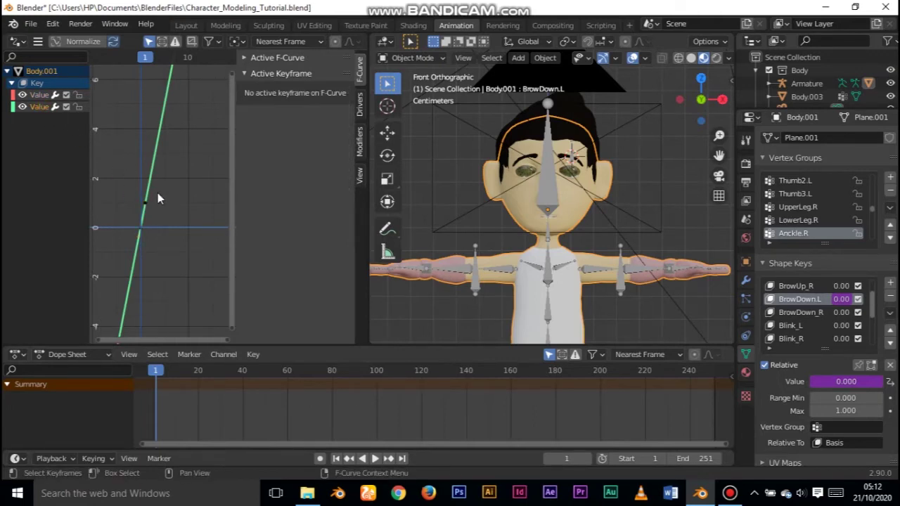
pyautogui.press('a')
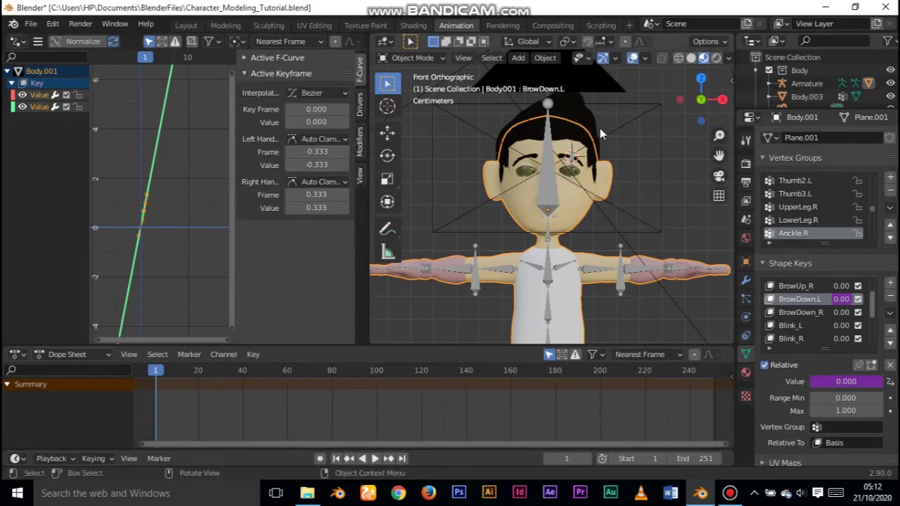
# Turn on the Screencast Keys display and reselect the body mesh
pyautogui.press('n')
pyautogui.hotkey('alt', 'a')
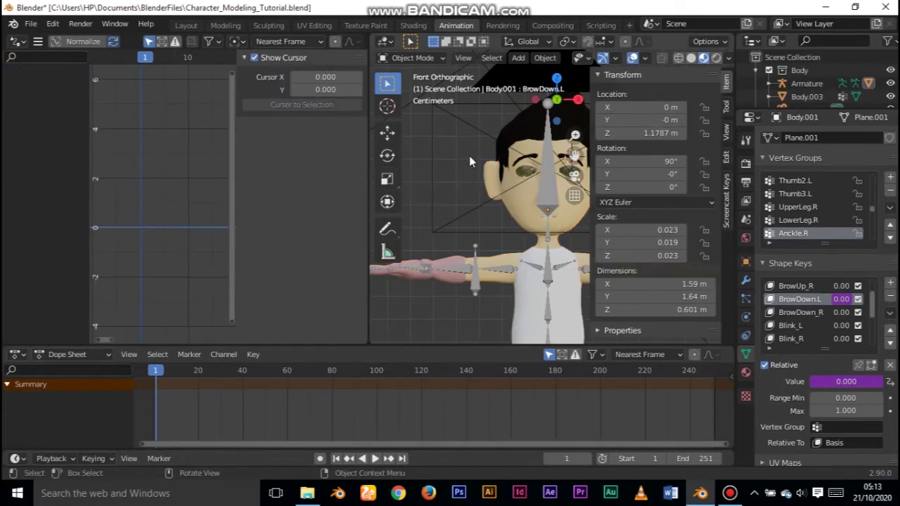
pyautogui.click(524, 205)
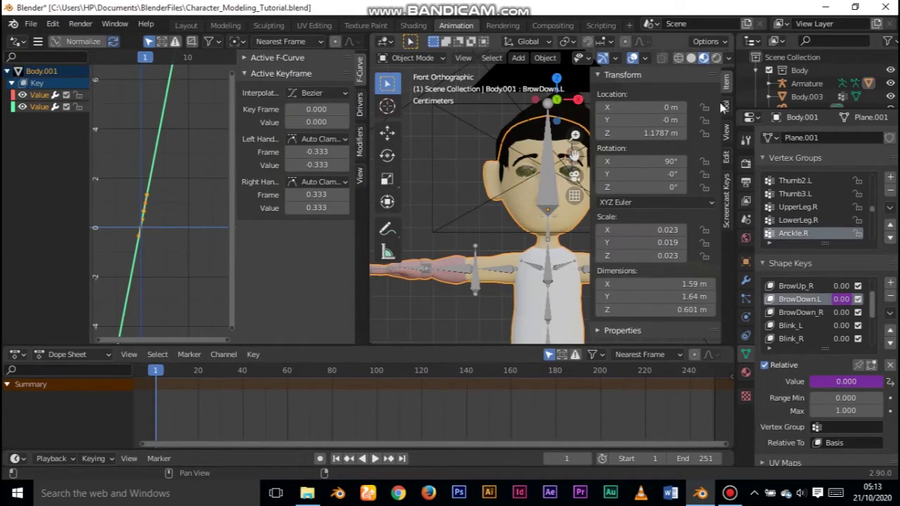
pyautogui.click(726, 200)
pyautogui.press('n')
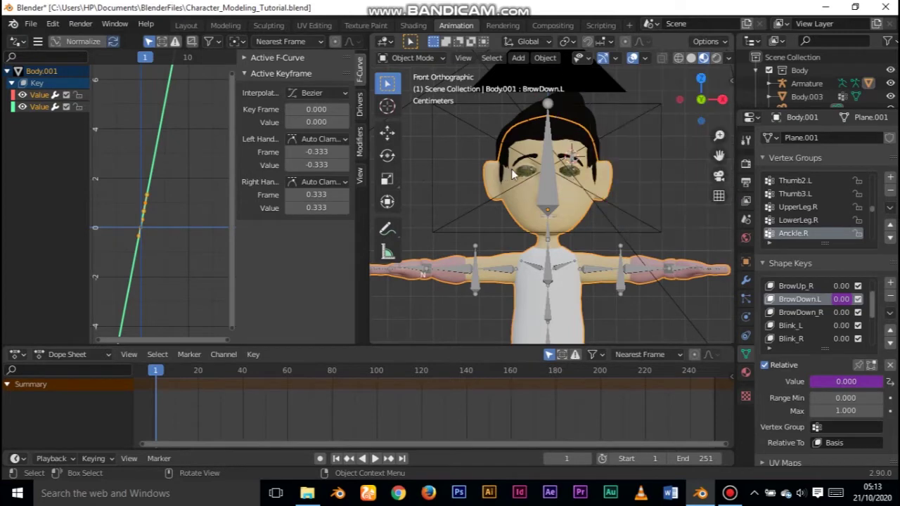
# Hide the BrowDown.L driver curve and select the keyframe at frame 1 on the BrowUp_L driver curve
pyautogui.keyDown('ctrl'); pyautogui.moveTo(187, 178); pyautogui.dragTo(168, 171, button='middle'); pyautogui.keyUp('ctrl')
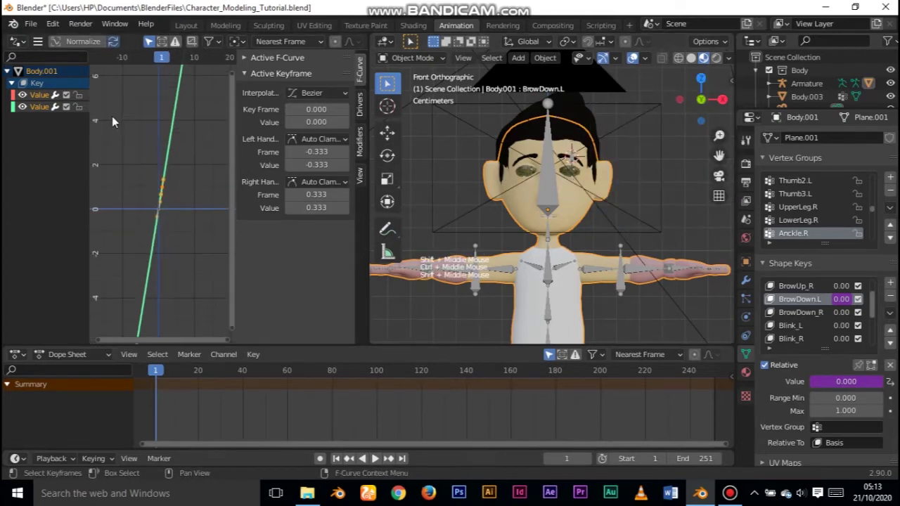
pyautogui.click(39, 94)
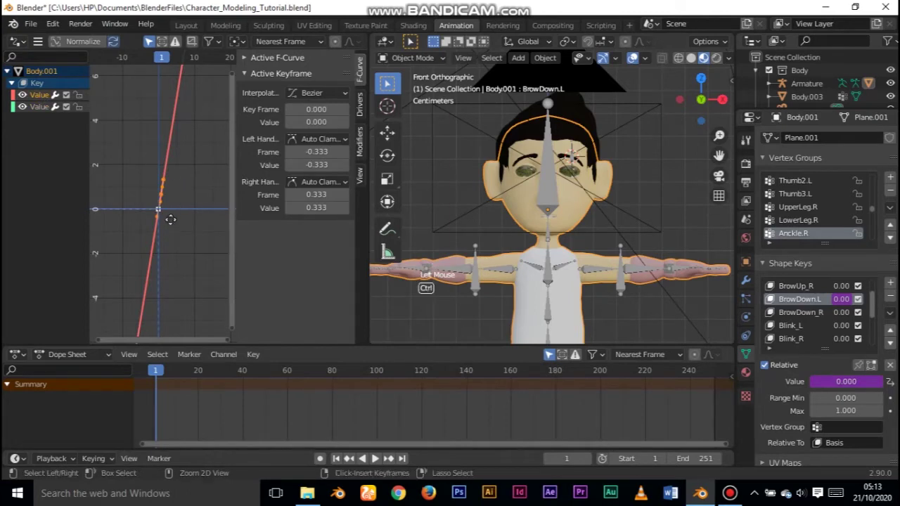
pyautogui.keyDown('ctrl'); pyautogui.moveTo(171, 217); pyautogui.dragTo(170, 213, button='middle'); pyautogui.keyUp('ctrl')
pyautogui.click(136, 255)
pyautogui.click(23, 107)
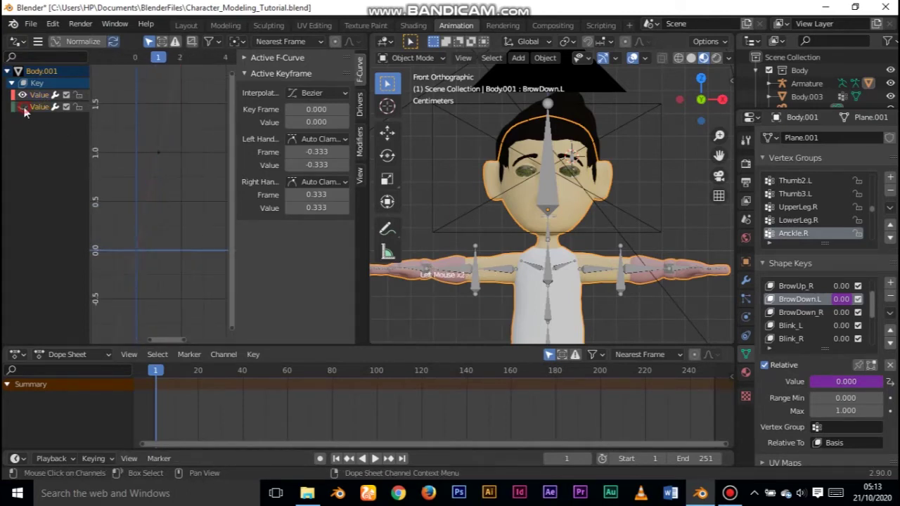
pyautogui.click(133, 211)
pyautogui.click(132, 211)
pyautogui.click(41, 95)
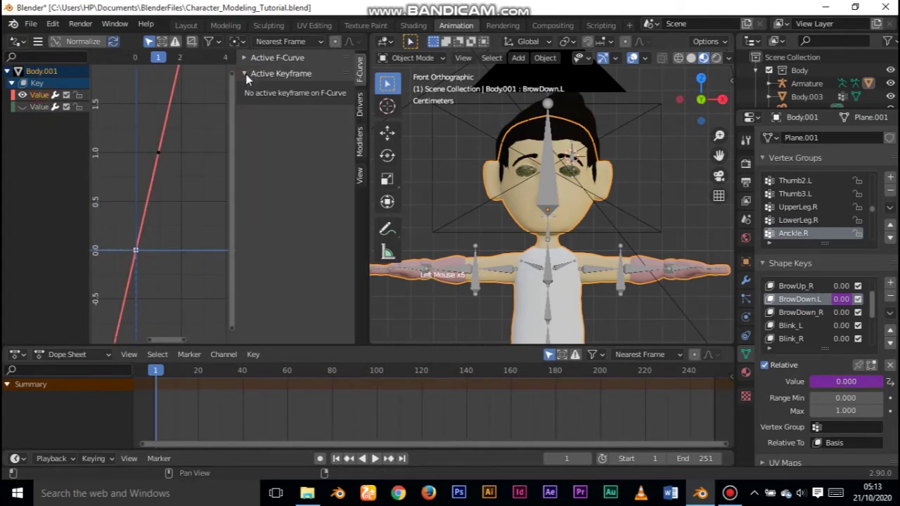
pyautogui.click(144, 205)
pyautogui.click(164, 159)
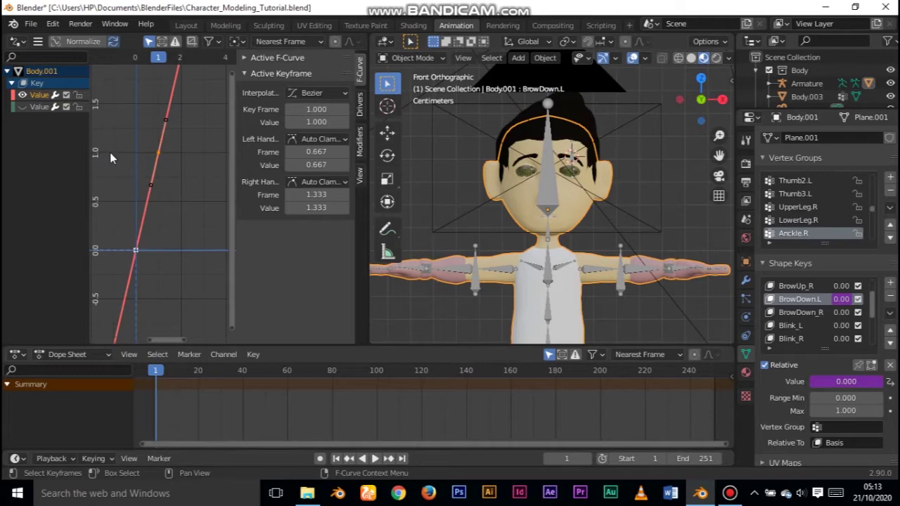
# Show only the BrowDown.L driver curve and set the value of its keyframe at frame 1 to -1
pyautogui.click(23, 96)
pyautogui.click(134, 249)
pyautogui.click(158, 153)
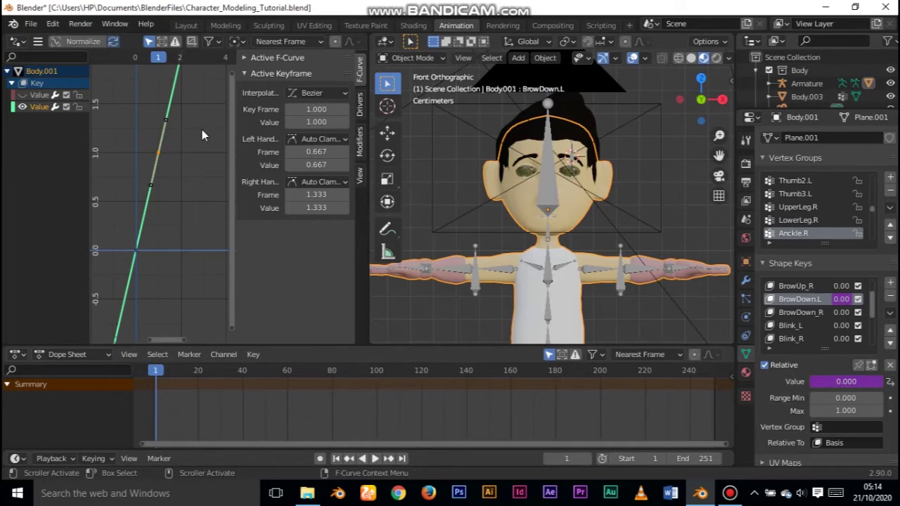
pyautogui.click(307, 123)
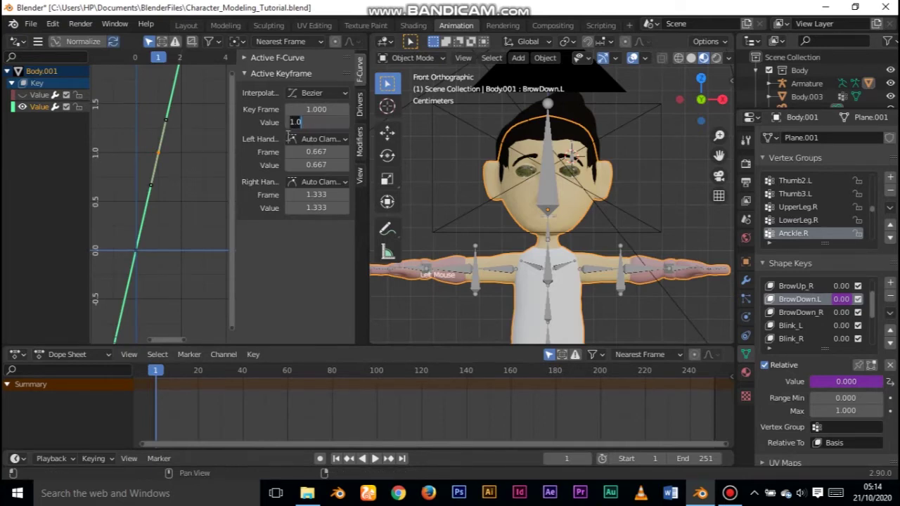
pyautogui.press('Return')
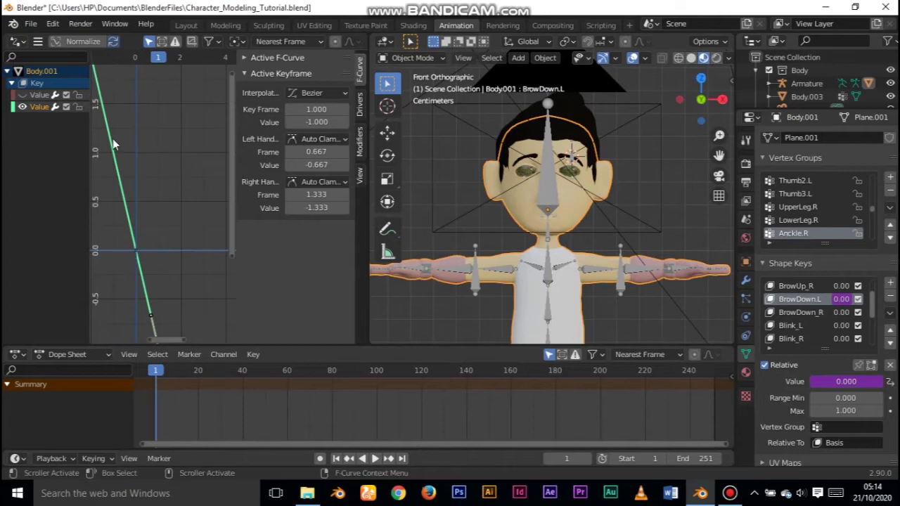
# Put the armature in Pose Mode, move BrowC_L down and up to test the left eyebrow, and reset the bone
pyautogui.click(538, 172)
pyautogui.click(413, 58)
pyautogui.click(416, 104)
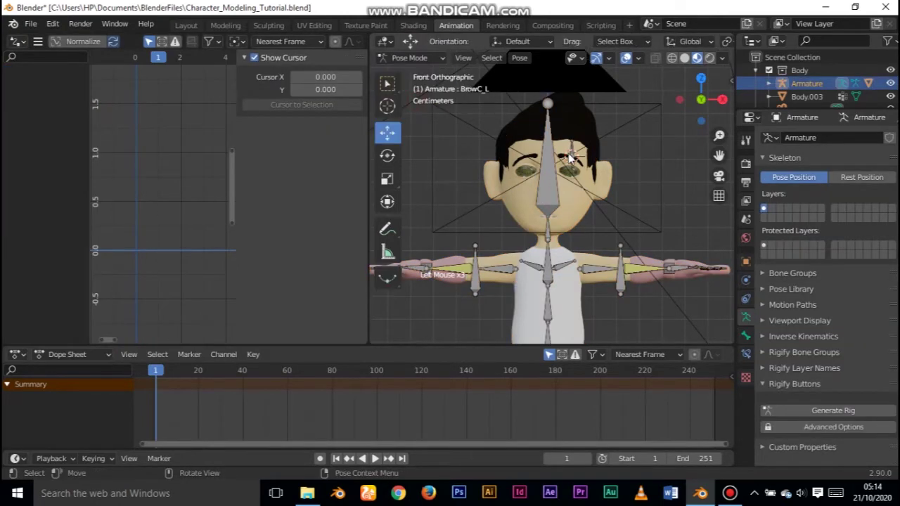
pyautogui.keyDown('ctrl'); pyautogui.moveTo(573, 151); pyautogui.dragTo(562, 206, button='middle'); pyautogui.keyUp('ctrl')
pyautogui.moveTo(562, 206); pyautogui.dragTo(542, 329)
pyautogui.keyDown('shift'); pyautogui.moveTo(570, 297); pyautogui.dragTo(552, 180, button='middle'); pyautogui.keyUp('shift')
pyautogui.moveTo(537, 189); pyautogui.dragTo(541, 172)
pyautogui.keyDown('shift'); pyautogui.moveTo(561, 149); pyautogui.dragTo(579, 182, button='middle'); pyautogui.keyUp('shift')
pyautogui.hotkey('ctrl', 'z')
pyautogui.hotkey('alt', 'r')
pyautogui.hotkey('alt', 'g')
# Move BrowC_L below the eyebrow once more, clear its rotation and location, and save the file
pyautogui.moveTo(547, 150); pyautogui.dragTo(609, 227)
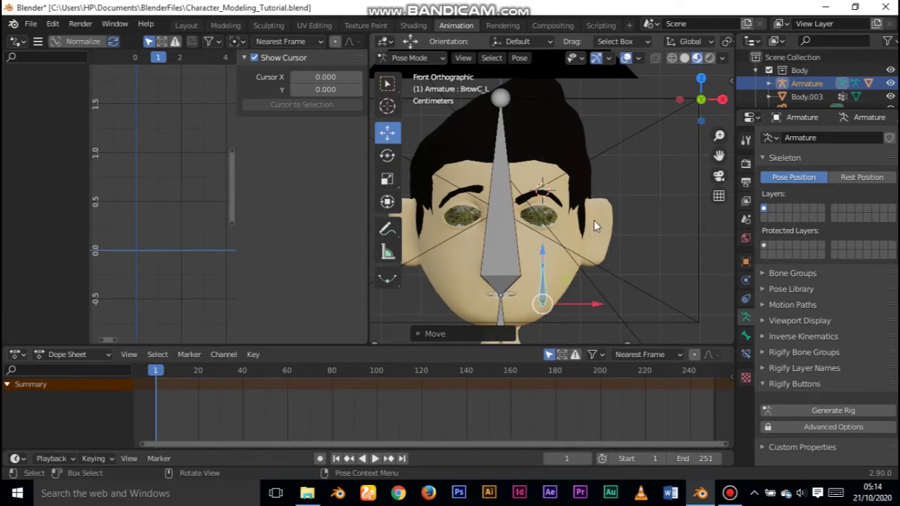
pyautogui.hotkey('alt', 'r')
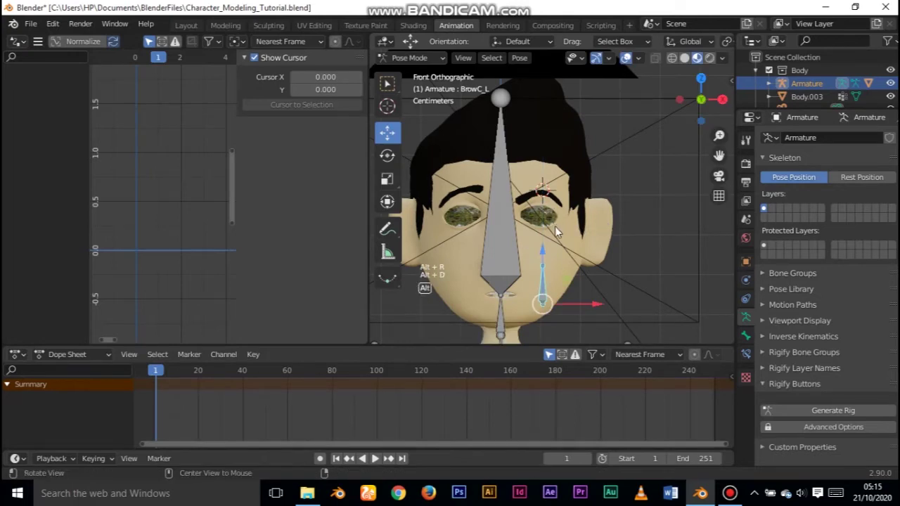
pyautogui.hotkey('alt', 'g')
pyautogui.hotkey('ctrl', 's')
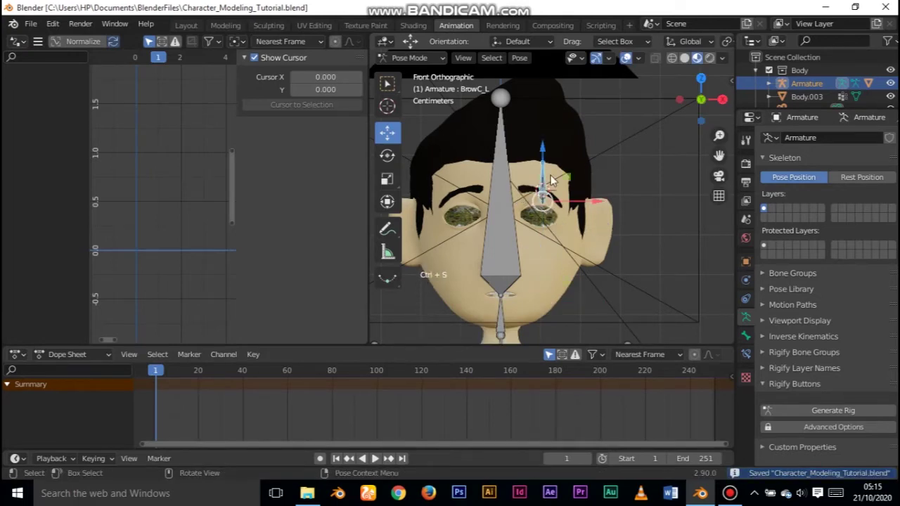
# Reselect the body mesh in Object Mode, look through its shape keys down to MouthClose, and save the file
pyautogui.click(411, 58)
pyautogui.click(414, 69)
pyautogui.click(543, 272)
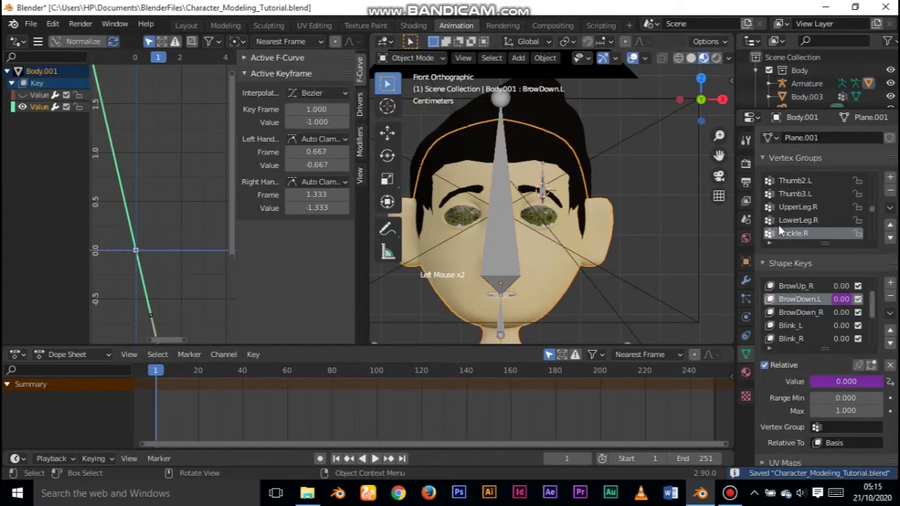
pyautogui.moveTo(815, 338); pyautogui.dragTo(820, 313, button='middle')
pyautogui.moveTo(871, 279)
pyautogui.mouseDown()
pyautogui.moveTo(870, 304)
pyautogui.moveTo(867, 285)
pyautogui.mouseUp()
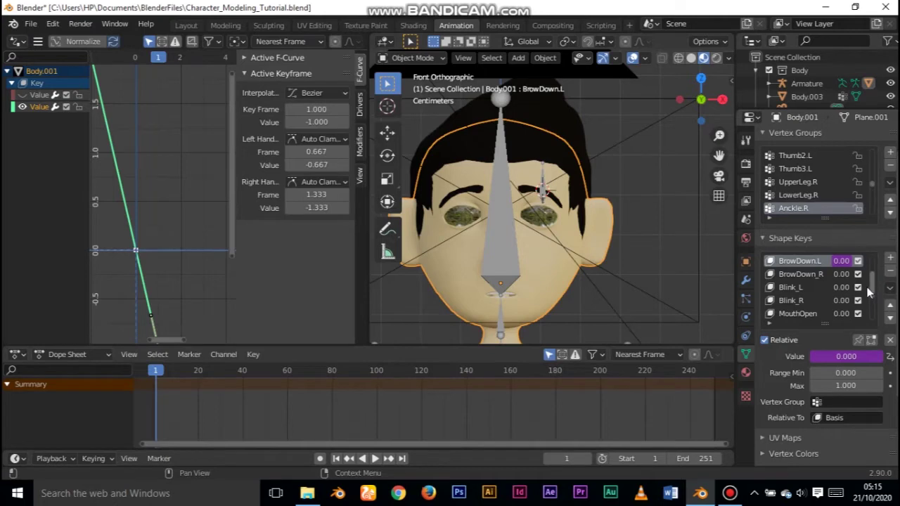
pyautogui.moveTo(872, 288)
pyautogui.mouseDown()
pyautogui.moveTo(865, 311)
pyautogui.moveTo(863, 275)
pyautogui.moveTo(865, 297)
pyautogui.mouseUp()
pyautogui.scroll(-3, 820, 295)
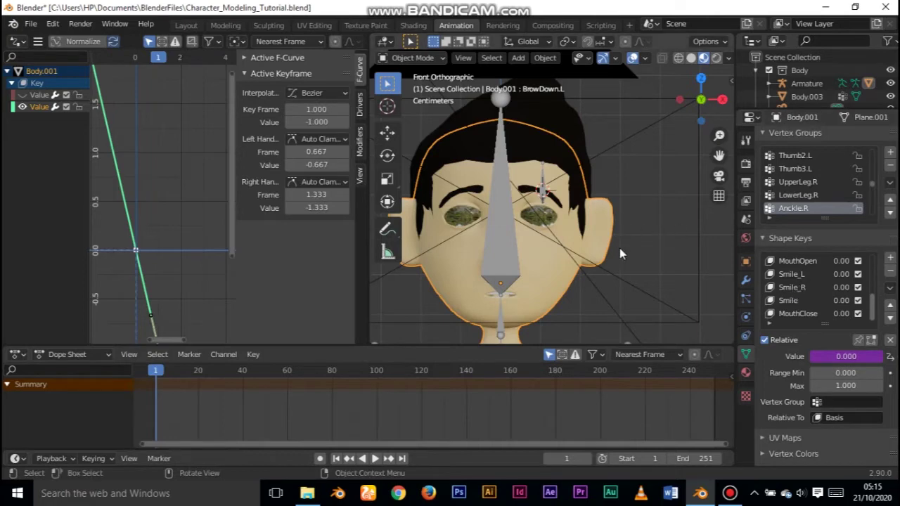
pyautogui.keyDown('ctrl'); pyautogui.moveTo(594, 259); pyautogui.dragTo(589, 241, button='middle'); pyautogui.keyUp('ctrl')
pyautogui.hotkey('ctrl', 's')
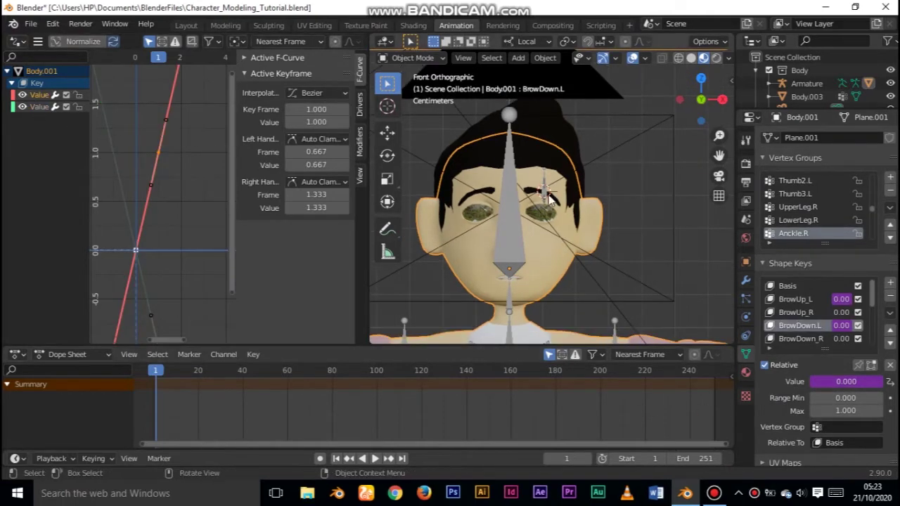
# Put the armature in Pose Mode, move BrowC_L upward to test the left eyebrow, and undo the moves
pyautogui.click(552, 197)
pyautogui.click(414, 57)
pyautogui.click(408, 102)
pyautogui.moveTo(545, 156); pyautogui.dragTo(553, 95)
pyautogui.keyDown('ctrl'); pyautogui.moveTo(554, 173); pyautogui.dragTo(549, 222, button='middle'); pyautogui.keyUp('ctrl')
pyautogui.moveTo(542, 135); pyautogui.dragTo(544, 88)
pyautogui.hotkey('ctrl', 'z')
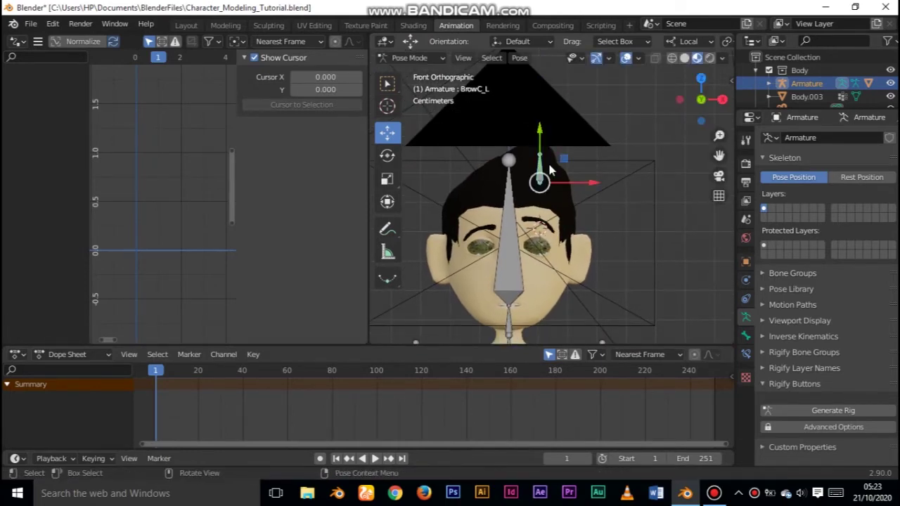
pyautogui.hotkey('ctrl', 'z')
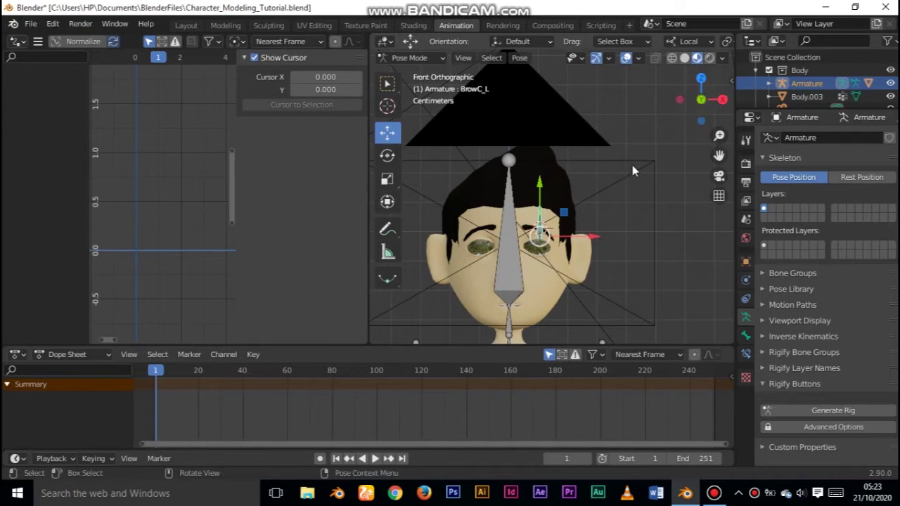
# Turn on the Screencast Keys display for the 3D viewport
pyautogui.press('n')
pyautogui.click(606, 75)
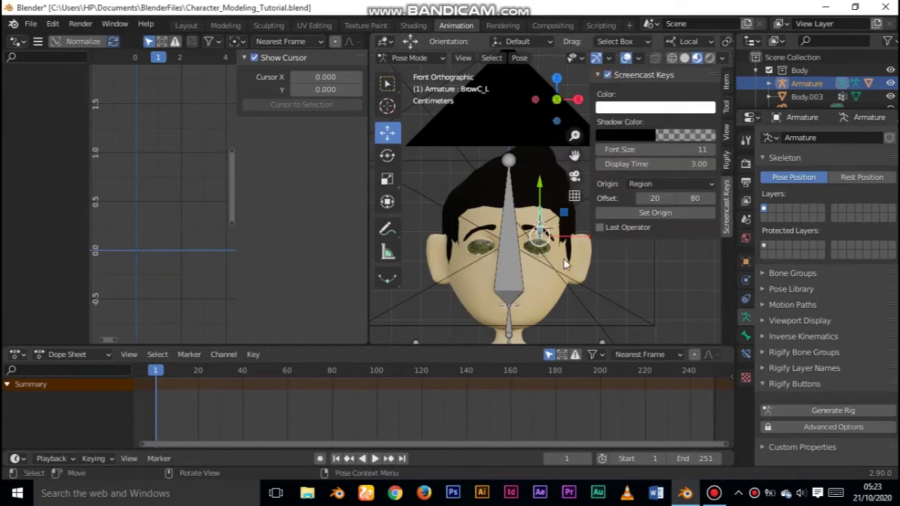
pyautogui.press('n')
# Try moving BrowC_L along its local Y axis, clear its location, and reselect the body mesh in Object Mode
pyautogui.moveTo(539, 184); pyautogui.dragTo(555, 203)
pyautogui.hotkey('alt', 'g')
pyautogui.click(409, 57)
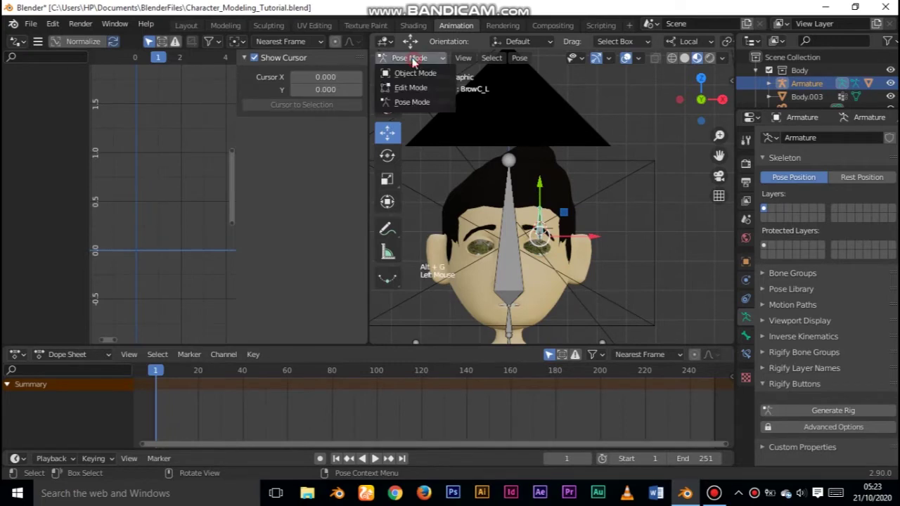
pyautogui.click(414, 71)
pyautogui.click(467, 282)
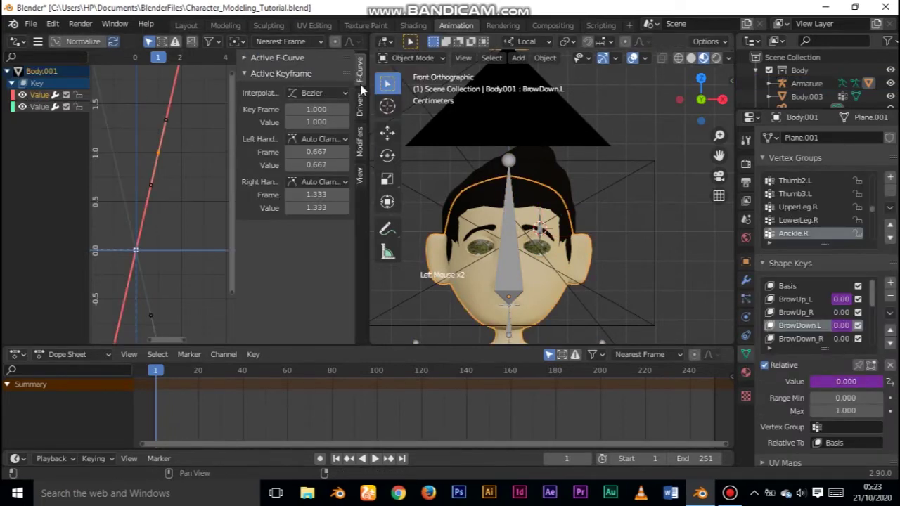
# Add a Generator modifier to the BrowUp_L driver curve and set its x coefficient to 3
pyautogui.click(359, 141)
pyautogui.click(279, 77)
pyautogui.click(291, 95)
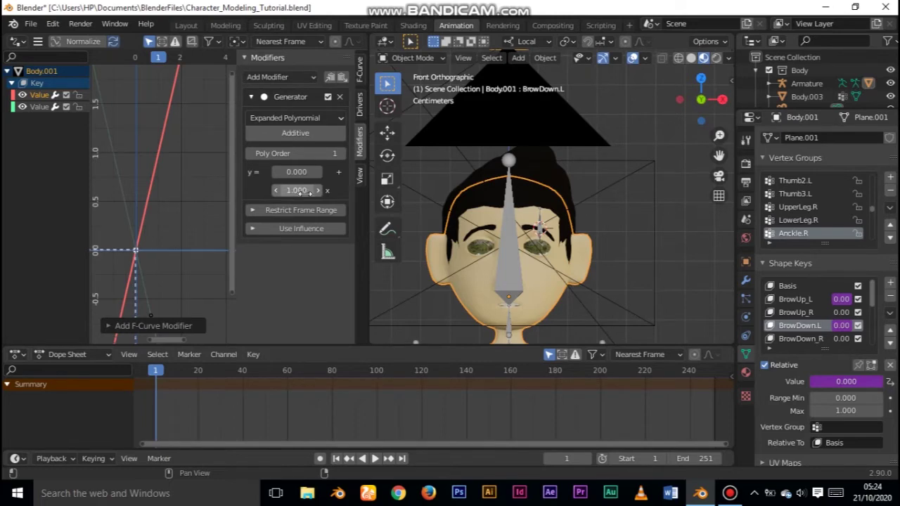
pyautogui.click(301, 192)
pyautogui.press('Return')
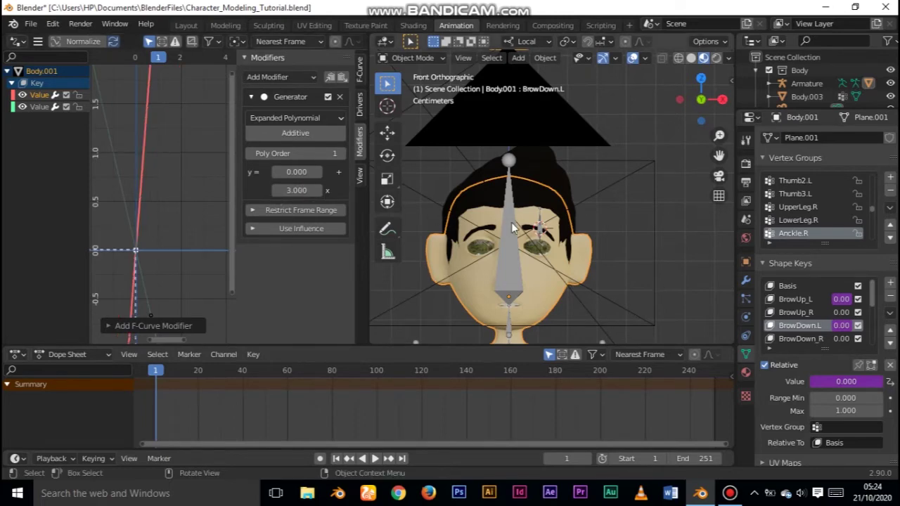
# Test the BrowUp_L driver by moving BrowC_L in Pose Mode, and clear the bone's location
pyautogui.click(543, 231)
pyautogui.click(422, 59)
pyautogui.click(413, 103)
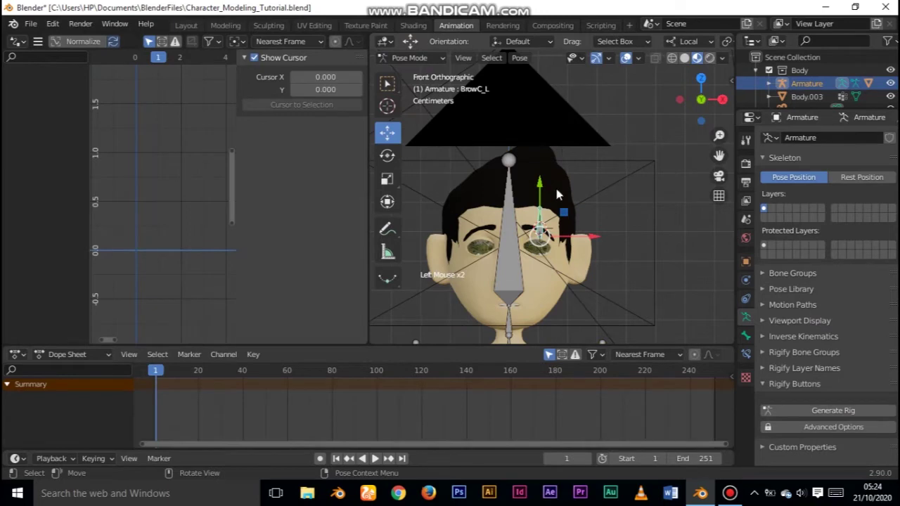
pyautogui.moveTo(540, 185)
pyautogui.mouseDown()
pyautogui.moveTo(542, 195)
pyautogui.moveTo(543, 176)
pyautogui.moveTo(540, 190)
pyautogui.mouseUp()
pyautogui.hotkey('alt', 'g')
# Reselect the body mesh in Object Mode and set the BrowUp_L Generator modifier's x coefficient to 6
pyautogui.click(414, 59)
pyautogui.click(416, 73)
pyautogui.click(464, 273)
pyautogui.click(301, 190)
pyautogui.press('Return')
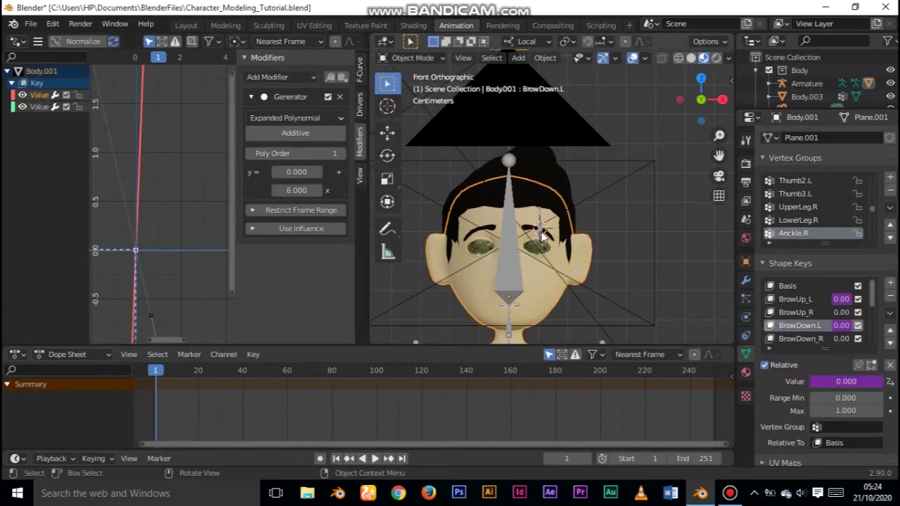
# Move BrowC_L upward along its local axis in Pose Mode to test the stronger eyebrow raise, and clear its location
pyautogui.click(540, 233)
pyautogui.click(432, 59)
pyautogui.click(419, 103)
pyautogui.press('g')
pyautogui.press('z')
pyautogui.press('z')
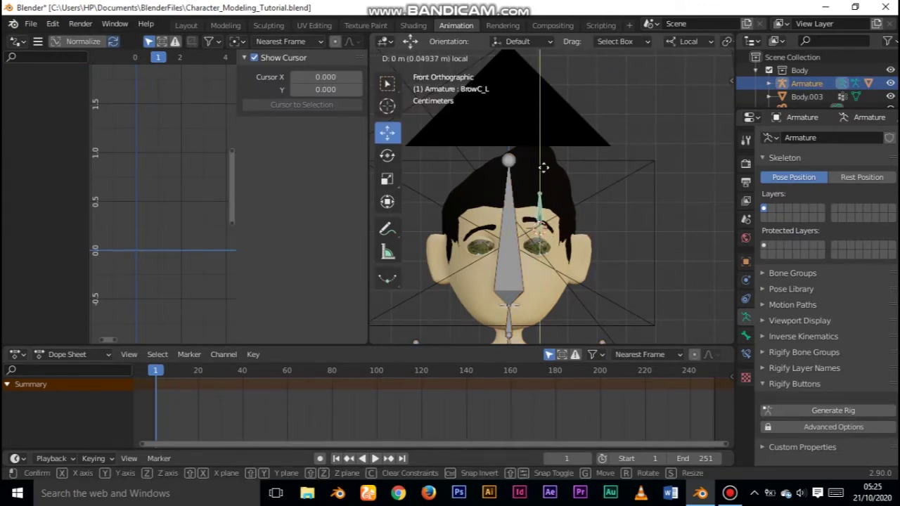
pyautogui.click(533, 187)
pyautogui.hotkey('alt', 'g')
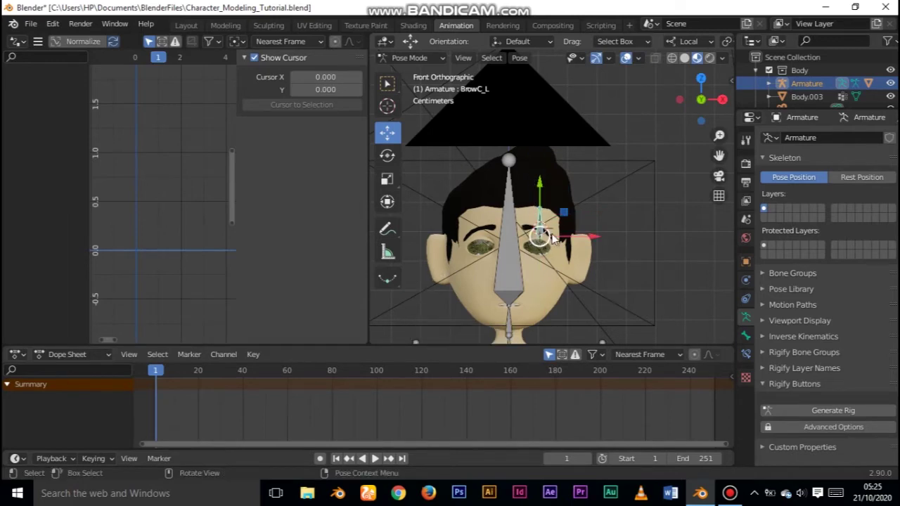
# Reselect the body mesh and add a Generator modifier with an x coefficient of -6 to the BrowDown.L driver curve
pyautogui.click(492, 246)
pyautogui.click(468, 278)
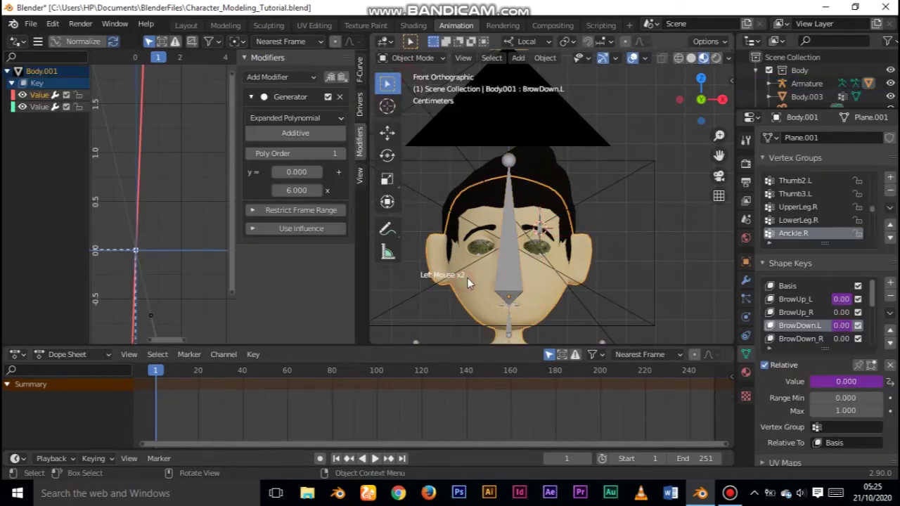
pyautogui.click(39, 107)
pyautogui.click(273, 78)
pyautogui.click(294, 92)
pyautogui.click(295, 189)
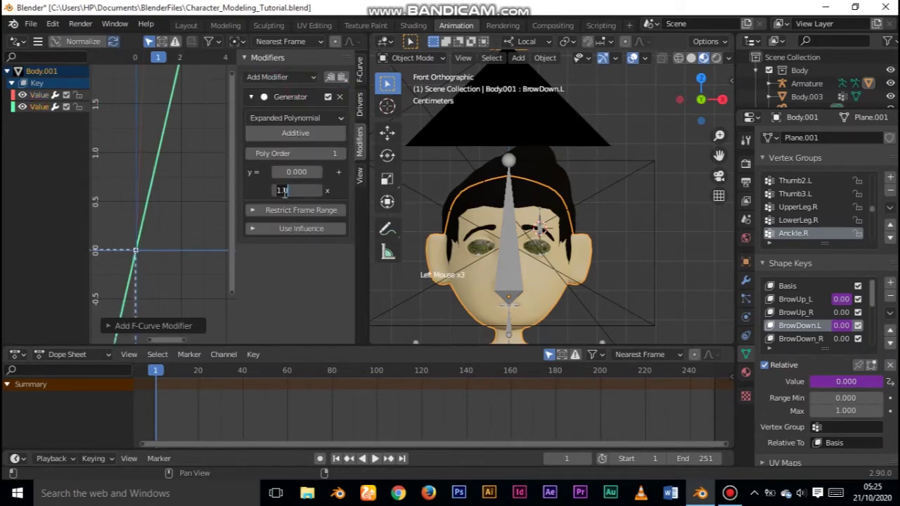
pyautogui.write('-6')
pyautogui.press('Return')
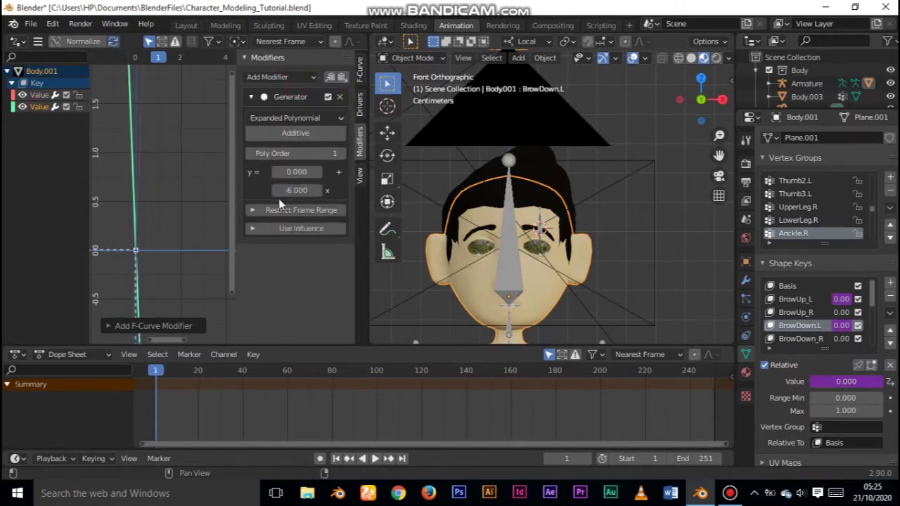
# Test both eyebrow drivers by moving BrowC_L in Pose Mode, clear its location, and reselect the body mesh in Object Mode
pyautogui.click(499, 217)
pyautogui.click(424, 59)
pyautogui.click(411, 102)
pyautogui.moveTo(545, 204)
pyautogui.mouseDown()
pyautogui.moveTo(542, 176)
pyautogui.moveTo(532, 215)
pyautogui.mouseUp()
pyautogui.hotkey('alt', 'g')
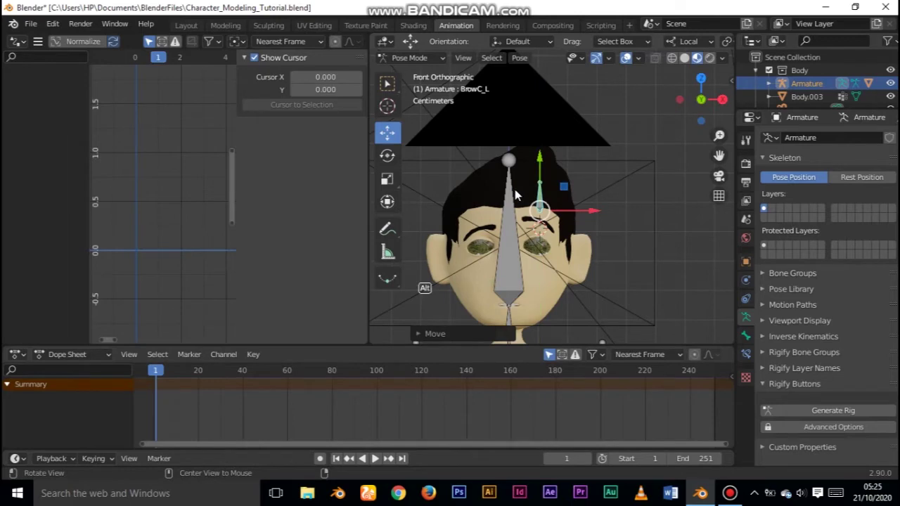
pyautogui.click(410, 57)
pyautogui.click(426, 70)
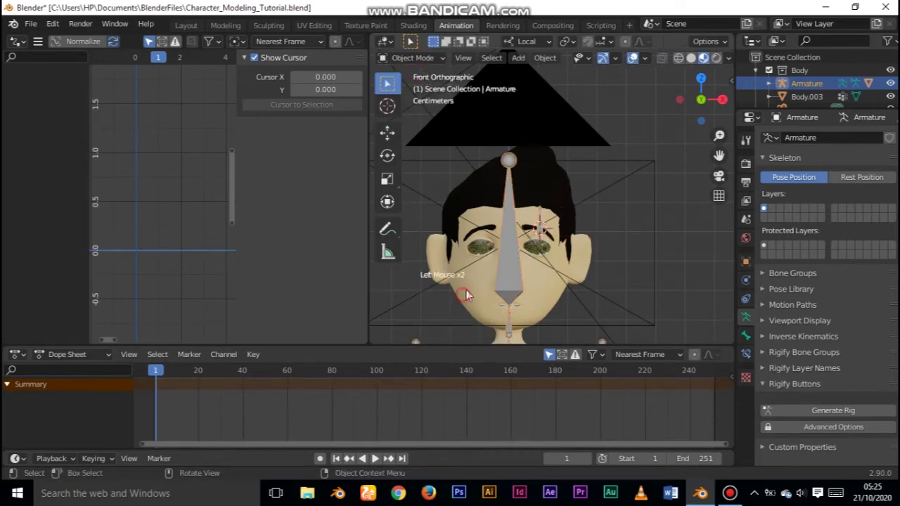
pyautogui.click(460, 294)
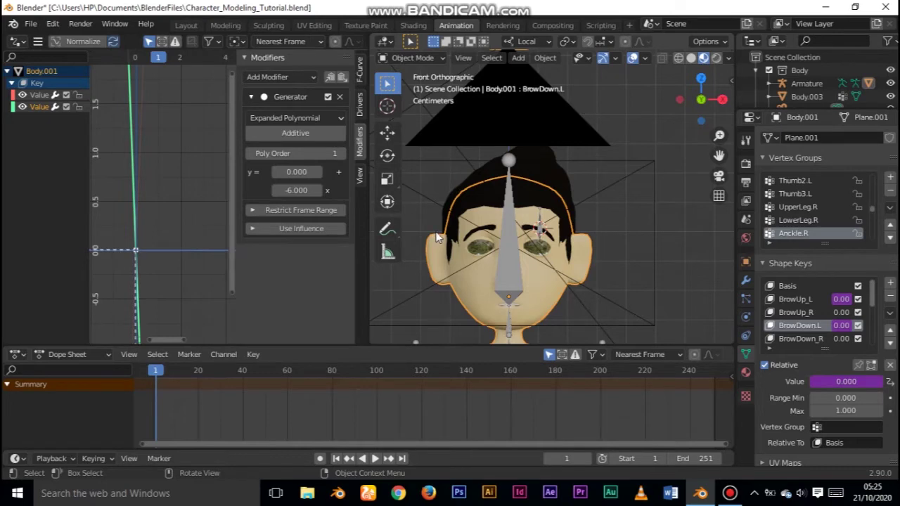
# Select the armature, enter Pose Mode, and show BrowC_L's transform values and bone constraints
pyautogui.click(542, 235)
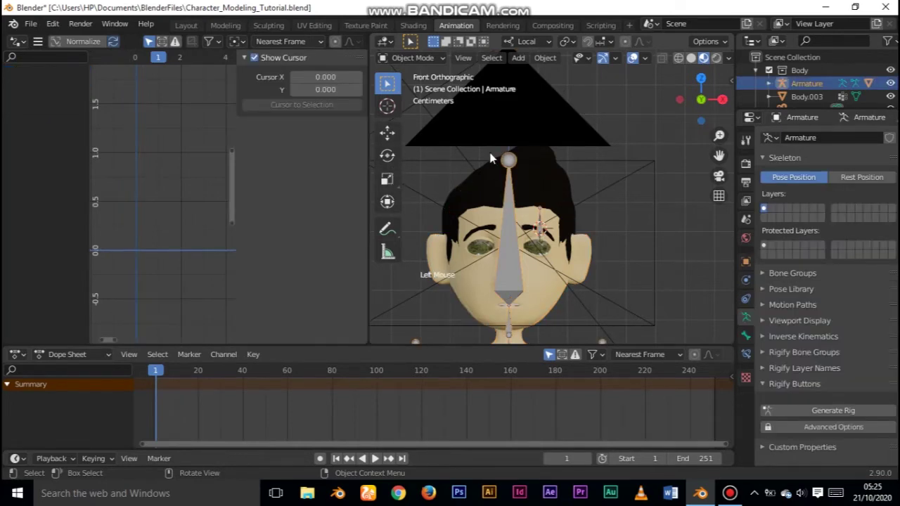
pyautogui.click(422, 59)
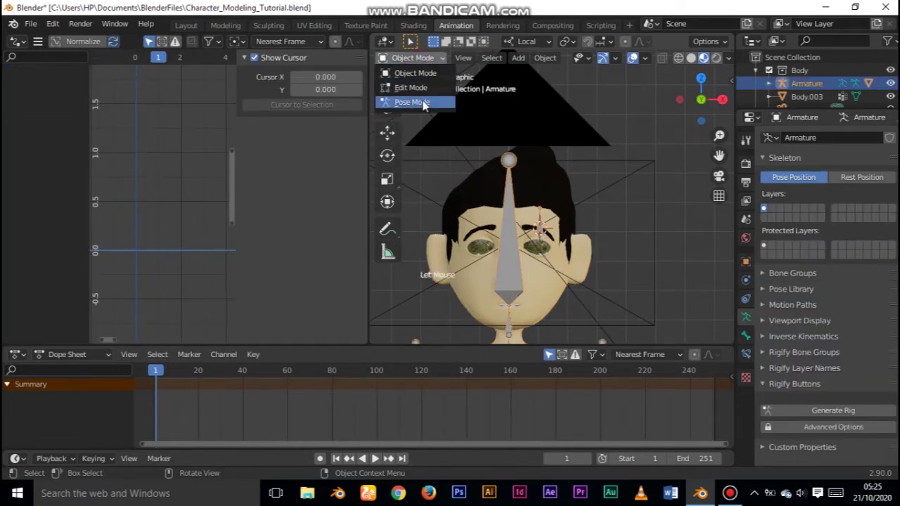
pyautogui.click(420, 99)
pyautogui.press('n')
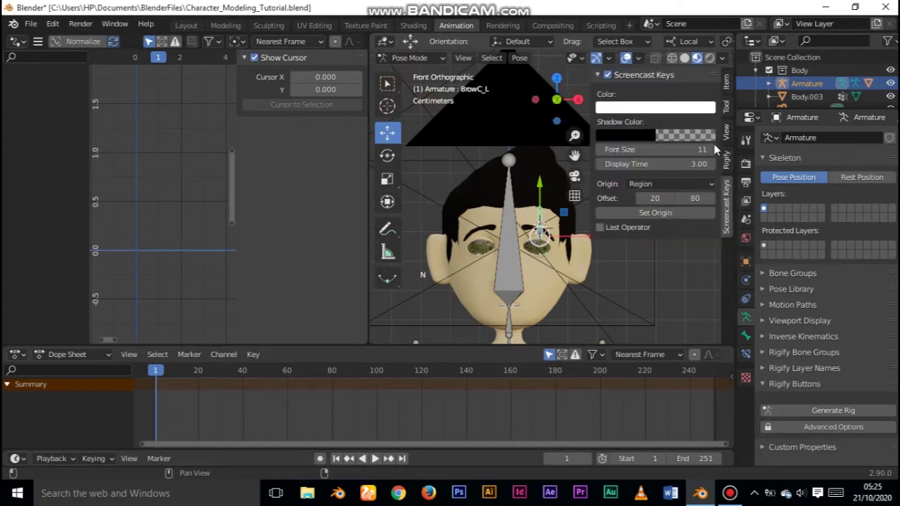
pyautogui.click(726, 81)
pyautogui.keyDown('shift'); pyautogui.moveTo(548, 232); pyautogui.dragTo(520, 225, button='middle'); pyautogui.keyUp('shift')
pyautogui.click(746, 335)
pyautogui.click(746, 318)
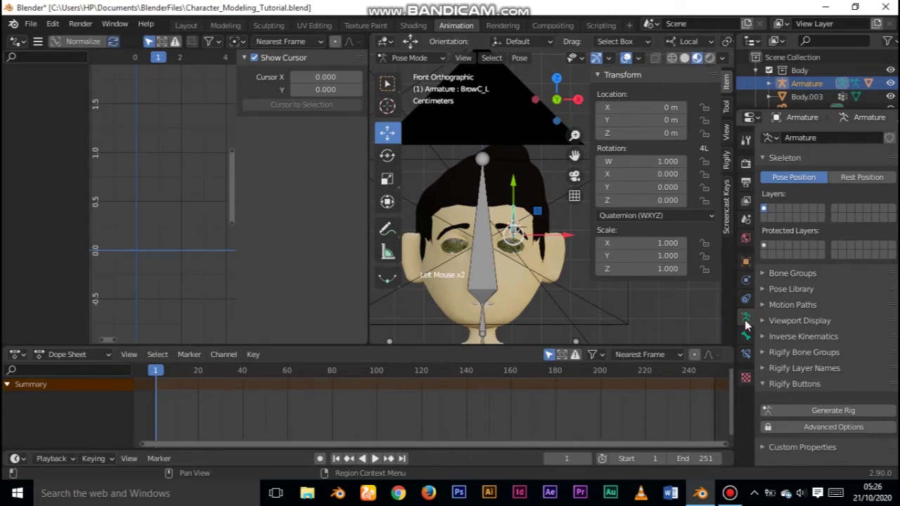
pyautogui.click(746, 354)
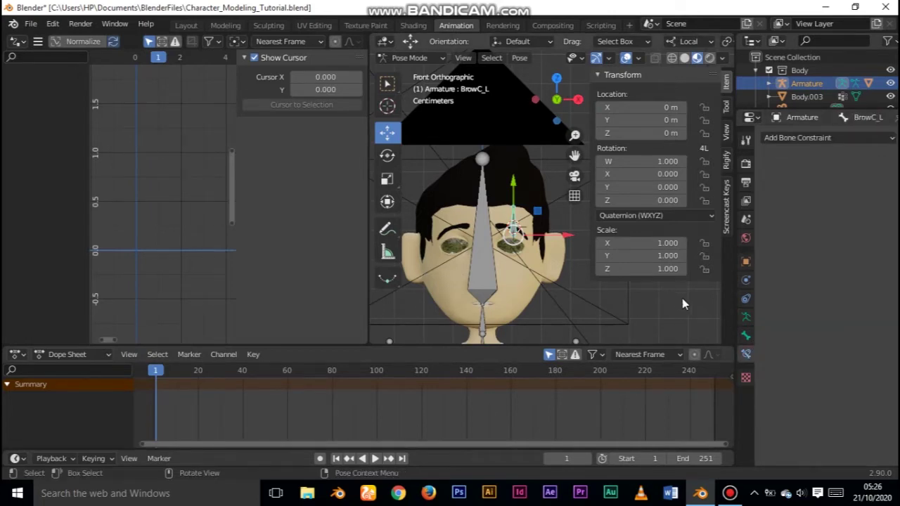
# Switch to the Layout workspace, enter Pose Mode, and add a Limit Location constraint to the BrowC_L bone
pyautogui.click(186, 25)
pyautogui.scroll(-5, 357, 254)
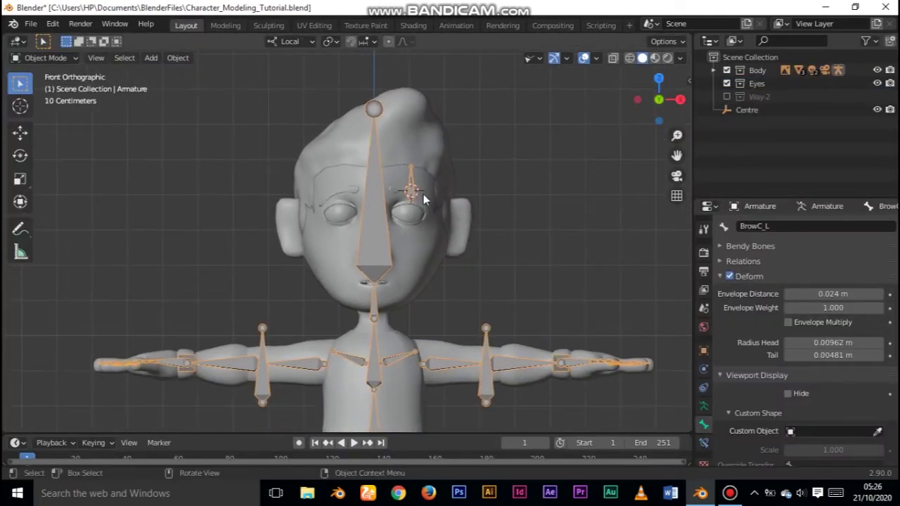
pyautogui.scroll(-1, 424, 194)
pyautogui.click(42, 58)
pyautogui.click(41, 101)
pyautogui.click(704, 444)
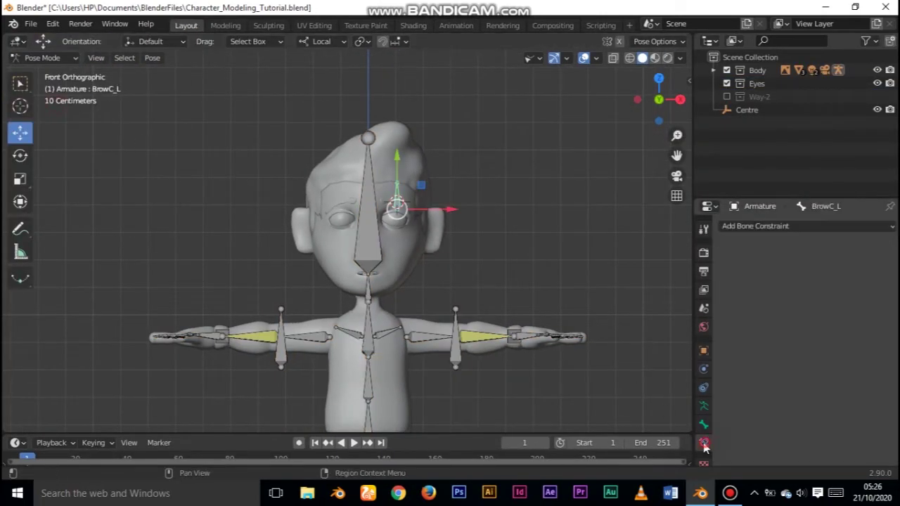
pyautogui.click(728, 226)
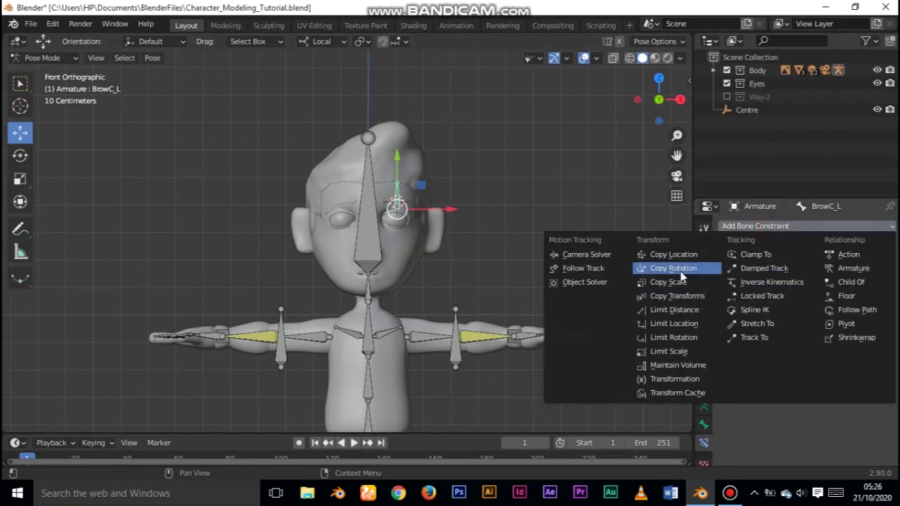
pyautogui.click(693, 324)
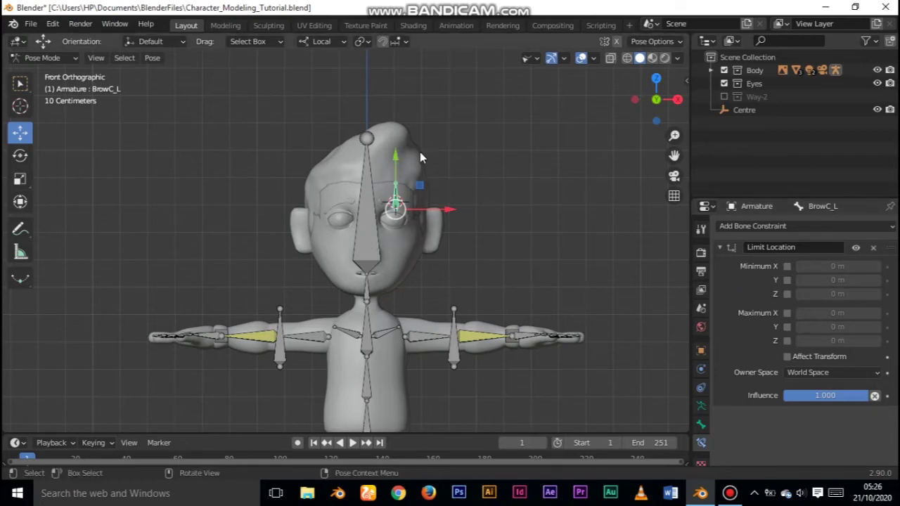
# Test moving BrowC_L upward along its local Y axis, and undo the move
pyautogui.scroll(1, 404, 190)
pyautogui.press('g')
pyautogui.press('y')
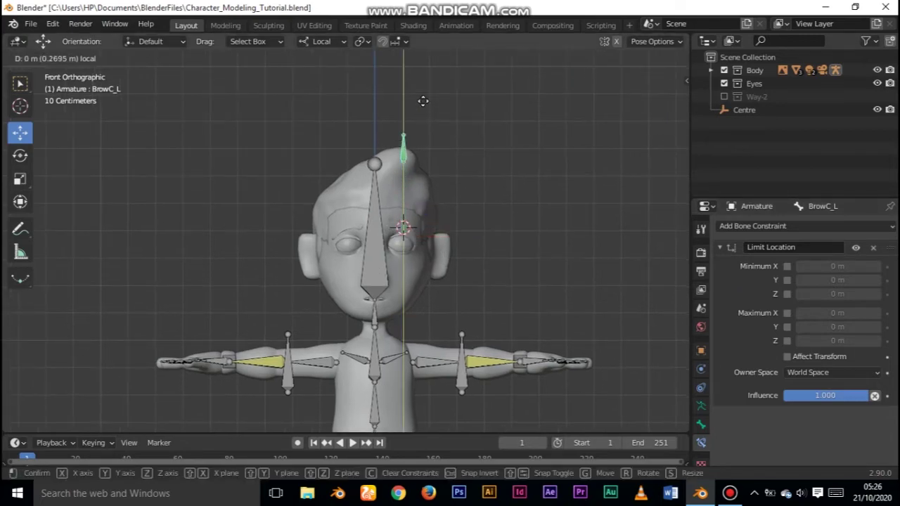
pyautogui.click(438, 121)
pyautogui.hotkey('ctrl', 'z')
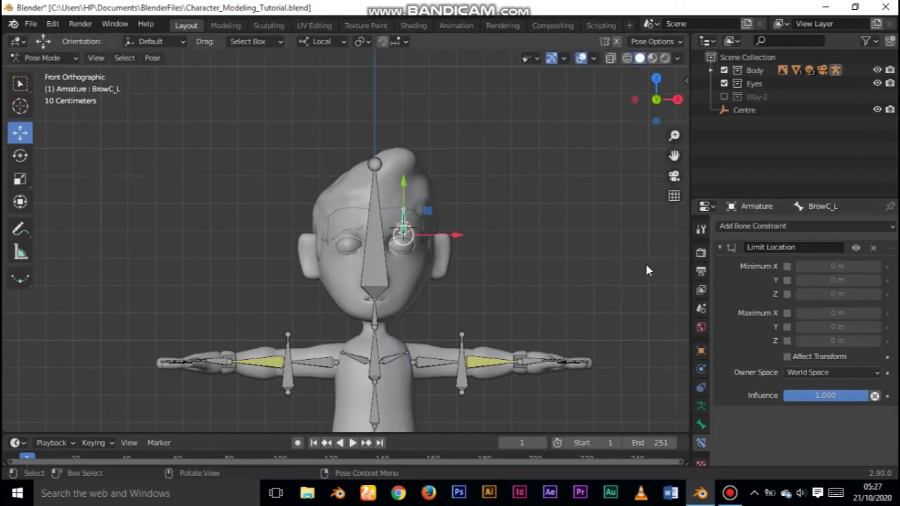
# Raise BrowC_L to a Y location of about 0.285 m and copy that location value
pyautogui.press('n')
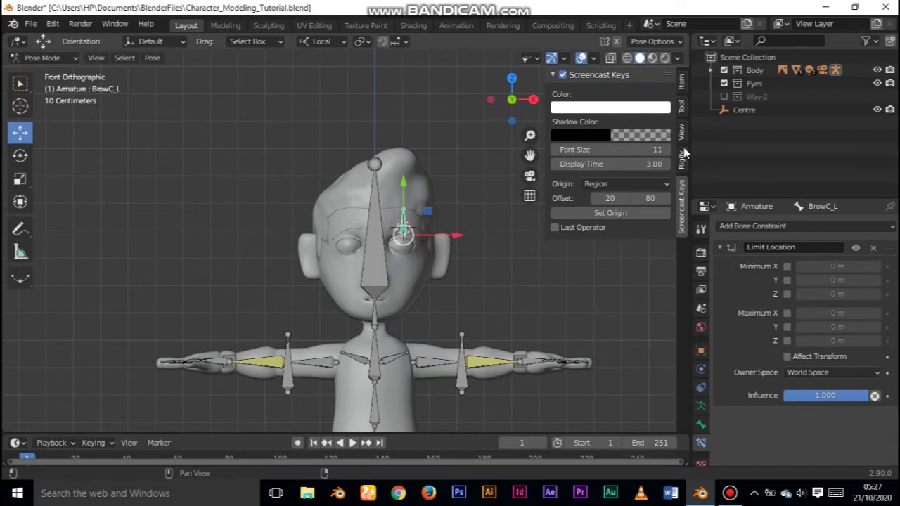
pyautogui.click(681, 81)
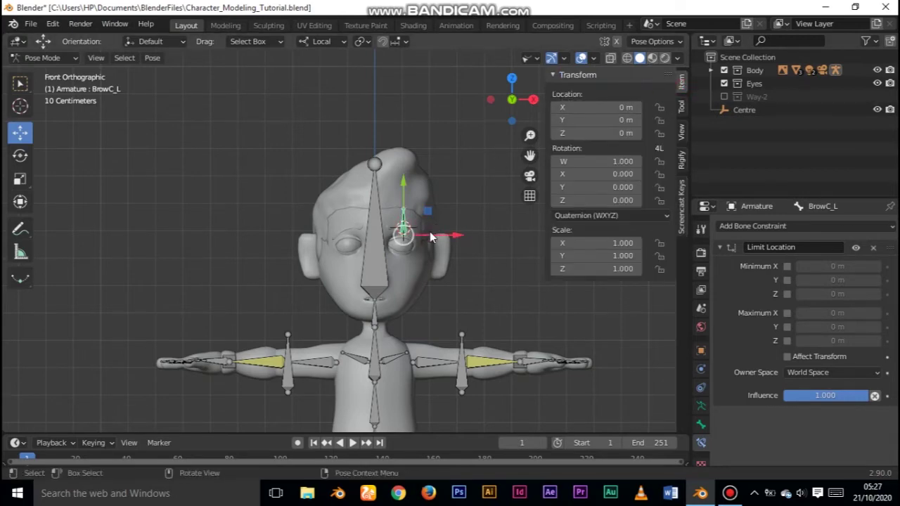
pyautogui.scroll(3, 429, 237)
pyautogui.moveTo(344, 204); pyautogui.dragTo(355, 190)
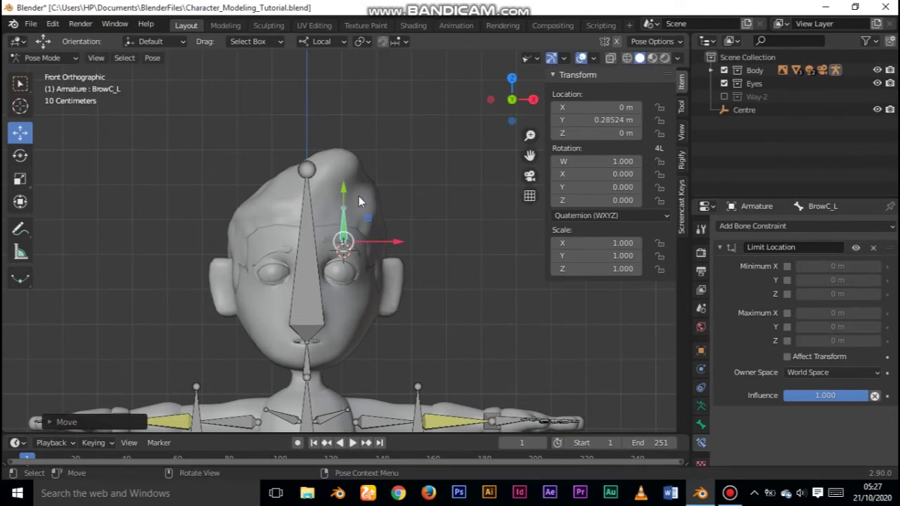
pyautogui.click(603, 120)
pyautogui.hotkey('ctrl', 'c')
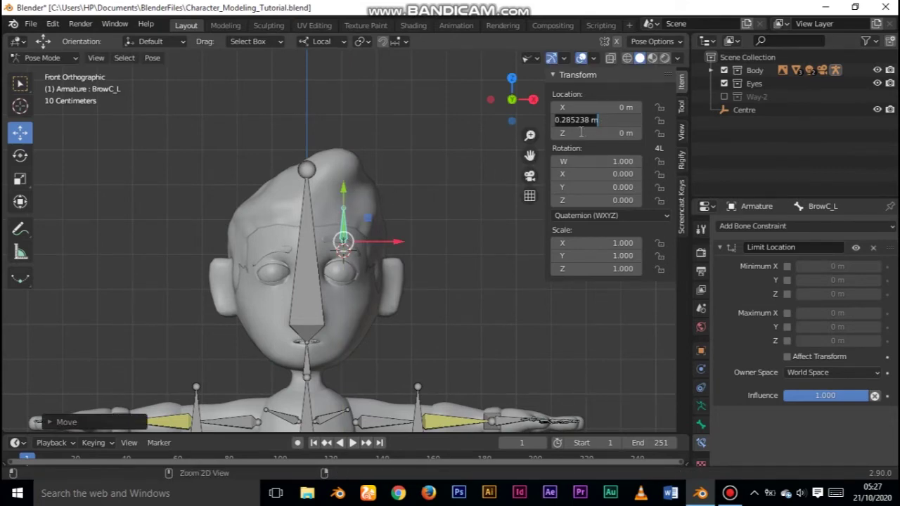
pyautogui.press('Escape')
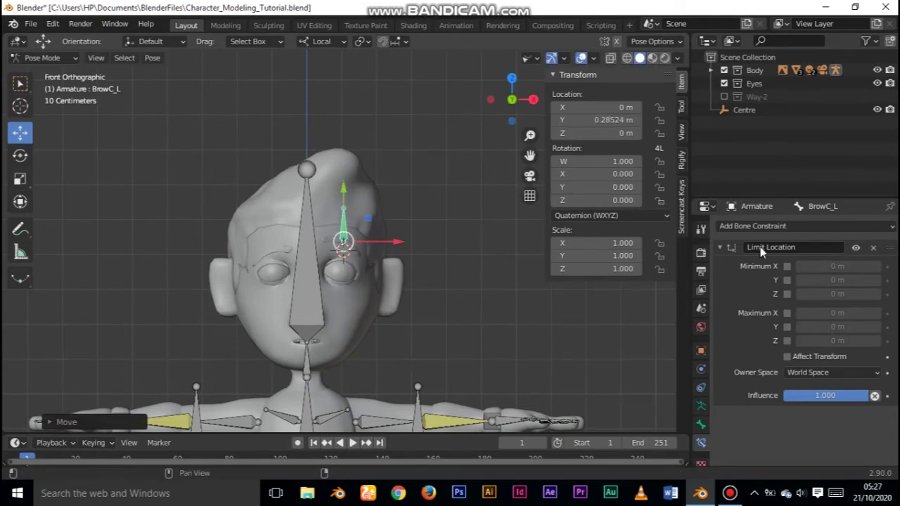
# Enable the Limit Location constraint's Maximum Y and set it to the copied 0.285 m
pyautogui.click(787, 327)
pyautogui.click(840, 328)
pyautogui.hotkey('ctrl', 'v')
pyautogui.press('Return')
# Lower BrowC_L to about -0.214 m in Y and enable that value as the constraint's Minimum Y
pyautogui.moveTo(342, 190); pyautogui.dragTo(341, 222)
pyautogui.click(587, 120)
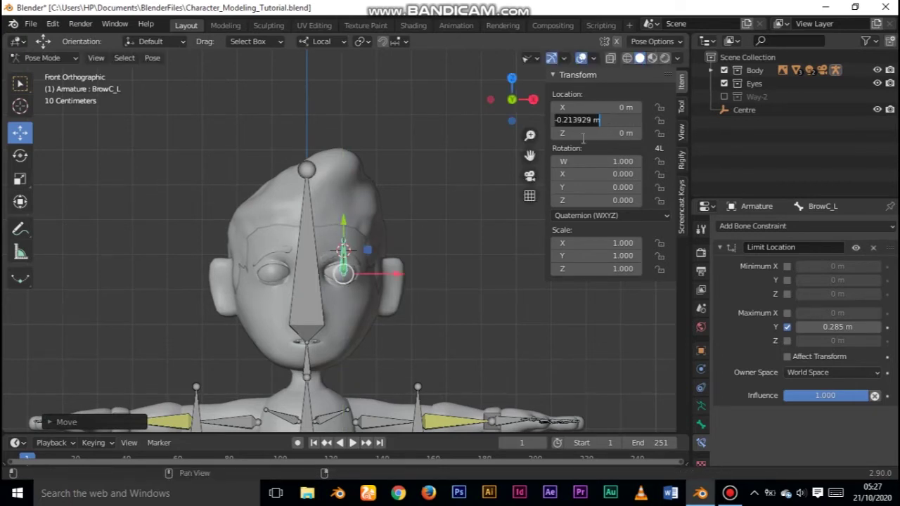
pyautogui.press('Return')
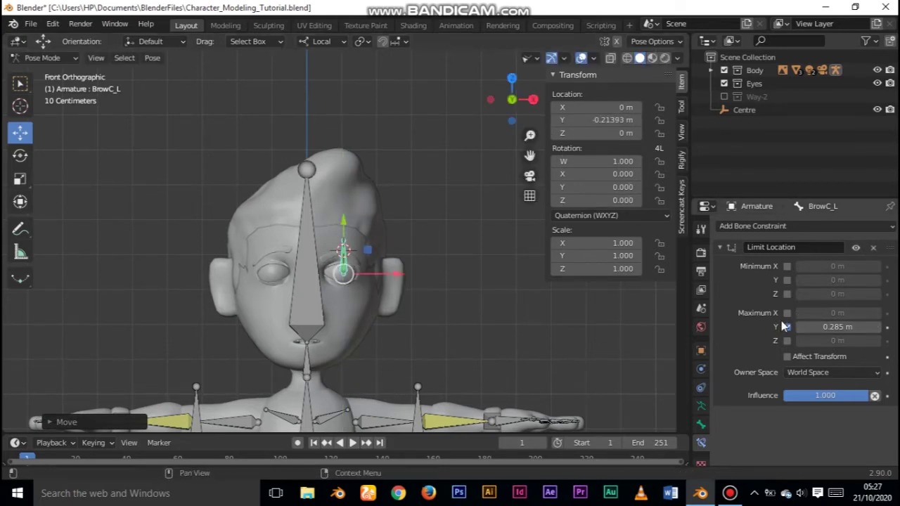
pyautogui.click(802, 280)
pyautogui.write('-0.213929 m')
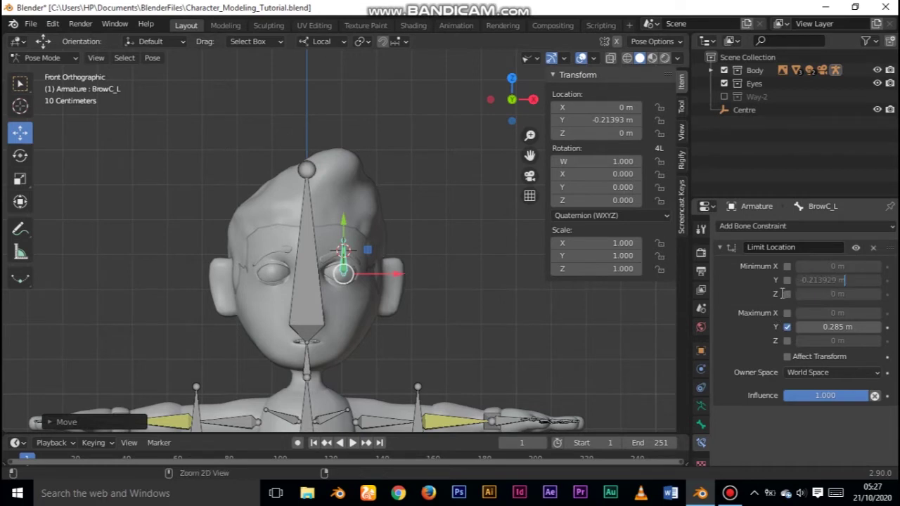
pyautogui.click(788, 280)
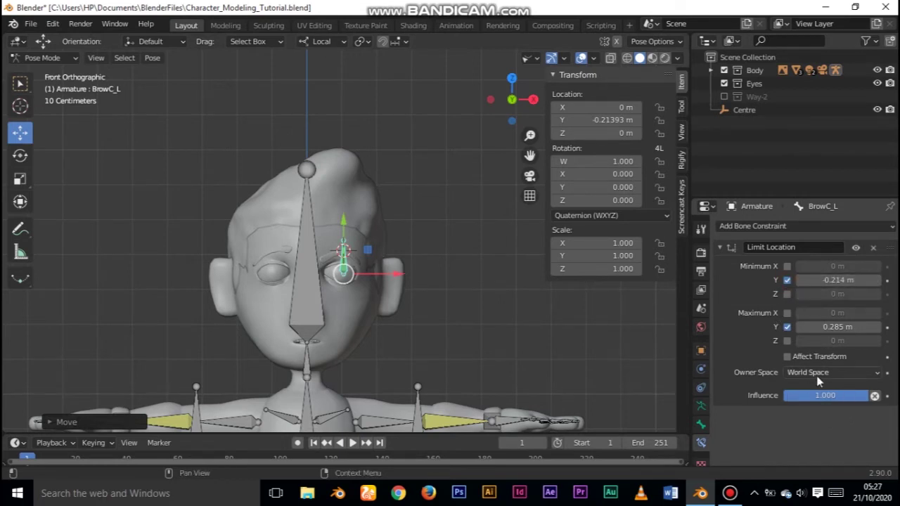
# Set the constraint's Owner Space to Local Space, test it by moving BrowC_L, clear the bone's location, and save the file
pyautogui.click(812, 374)
pyautogui.click(827, 434)
pyautogui.moveTo(345, 225); pyautogui.dragTo(402, 247)
pyautogui.hotkey('alt', 'g')
pyautogui.hotkey('ctrl', 's')
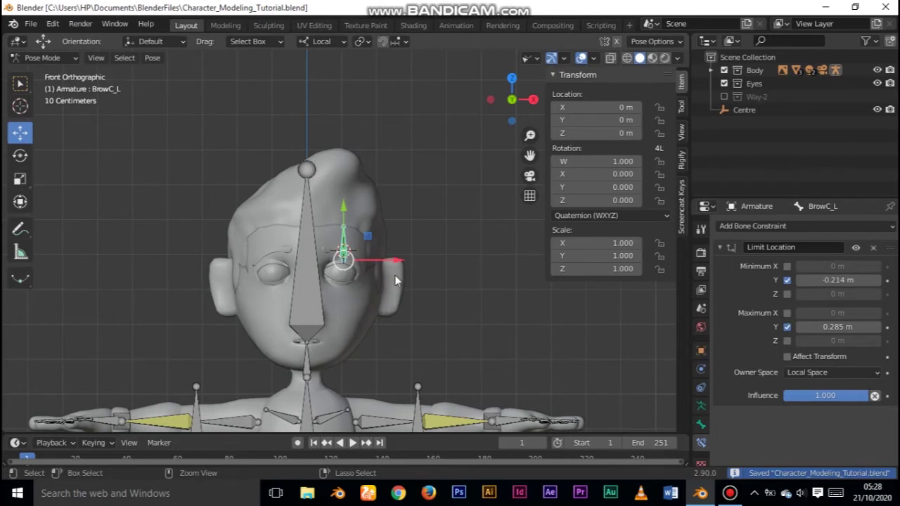
# Test moving BrowC_L sideways, in depth and vertically, resetting its location after each move
pyautogui.press('g')
pyautogui.press('x')
pyautogui.moveTo(421, 259); pyautogui.dragTo(382, 256)
pyautogui.hotkey('alt', 'g')
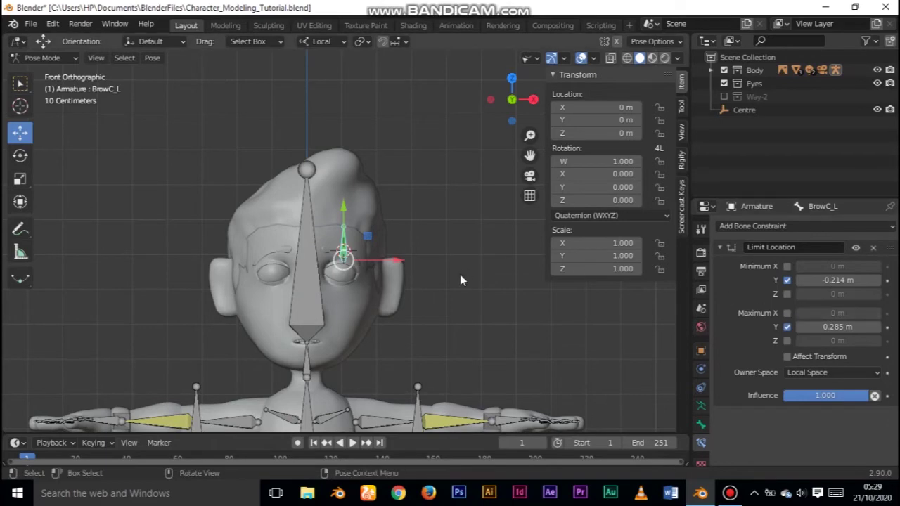
pyautogui.moveTo(460, 274); pyautogui.dragTo(296, 237, button='middle')
pyautogui.moveTo(333, 259)
pyautogui.mouseDown()
pyautogui.moveTo(310, 258)
pyautogui.moveTo(320, 259)
pyautogui.mouseUp()
pyautogui.hotkey('alt', 'g')
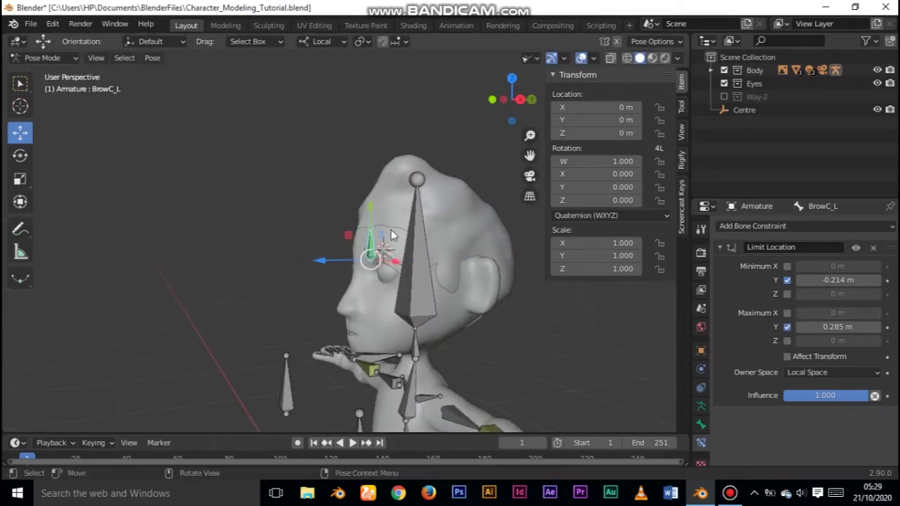
pyautogui.press('KP_1')
pyautogui.press('g')
pyautogui.press('z')
pyautogui.click(362, 213)
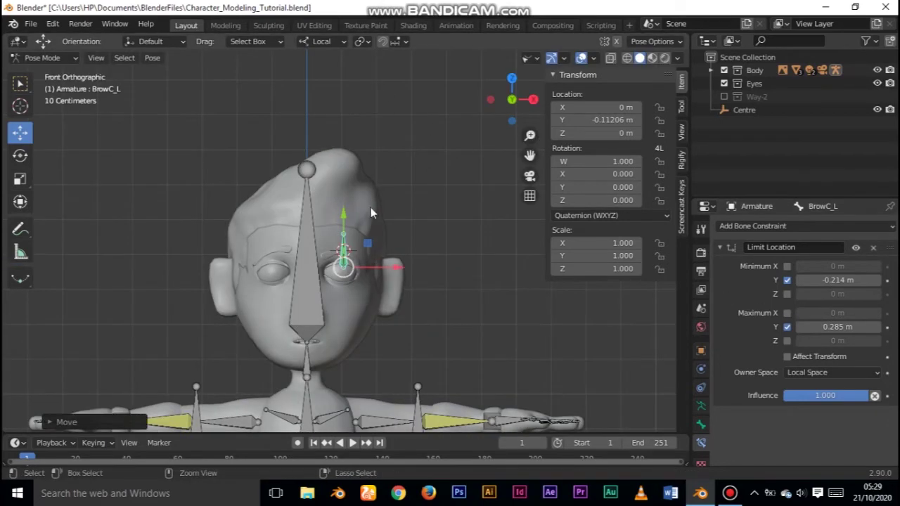
pyautogui.hotkey('ctrl', 'z')
# Enable the constraint's minimum and maximum X and Z limits at 0 m, test the bone's movement, and save the file
pyautogui.click(787, 266)
pyautogui.click(786, 294)
pyautogui.click(787, 313)
pyautogui.click(786, 341)
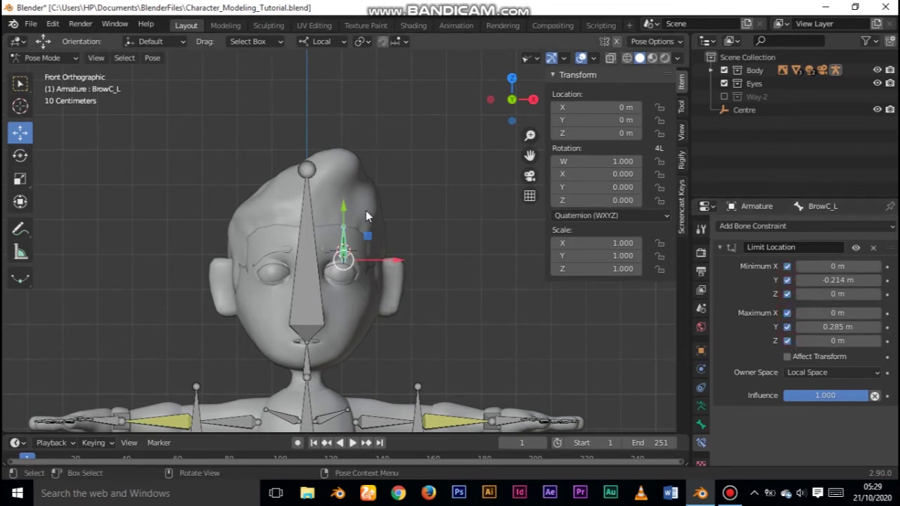
pyautogui.press('g')
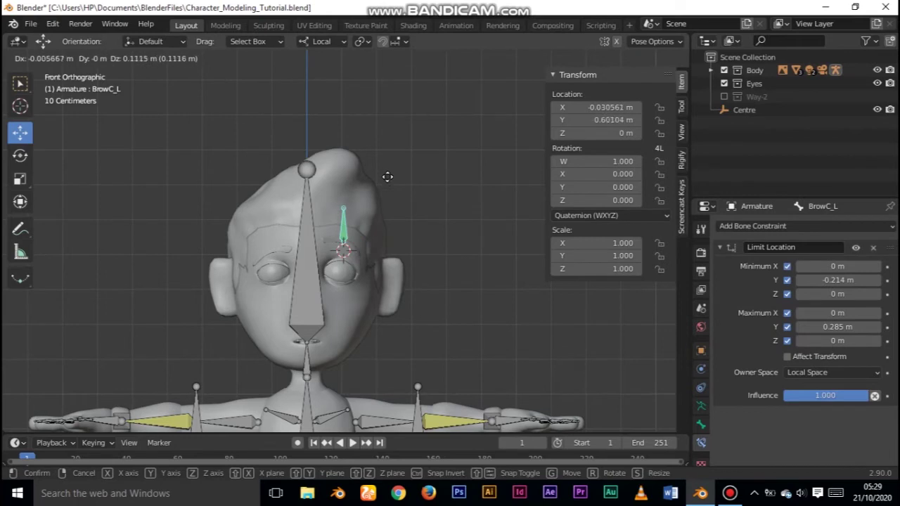
pyautogui.press('Escape')
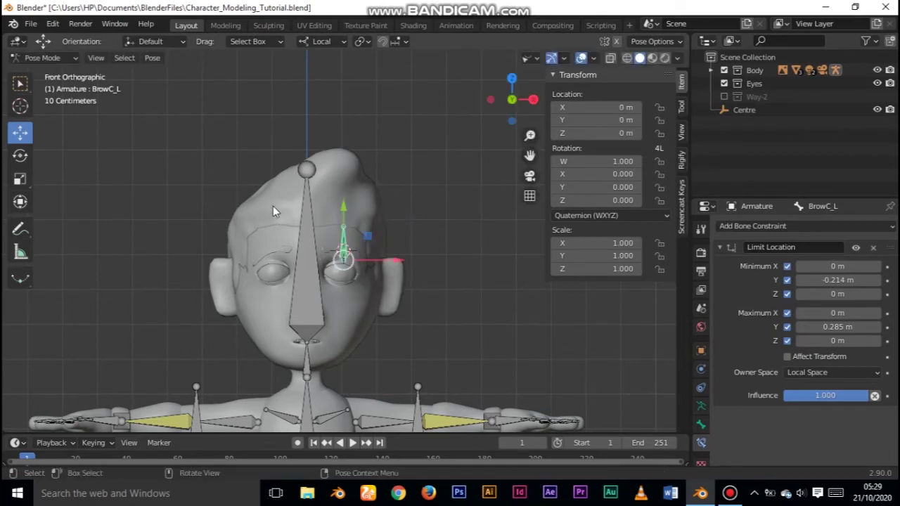
pyautogui.hotkey('ctrl', 's')
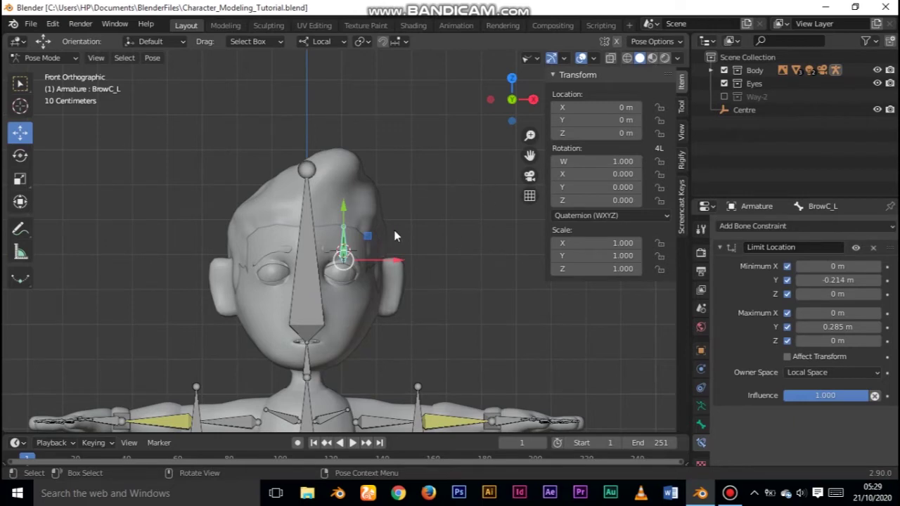
# Return to Object Mode, select the body mesh, and switch the viewport to Material Preview shading
pyautogui.keyDown('ctrl'); pyautogui.moveTo(390, 274); pyautogui.dragTo(415, 204, button='middle'); pyautogui.keyUp('ctrl')
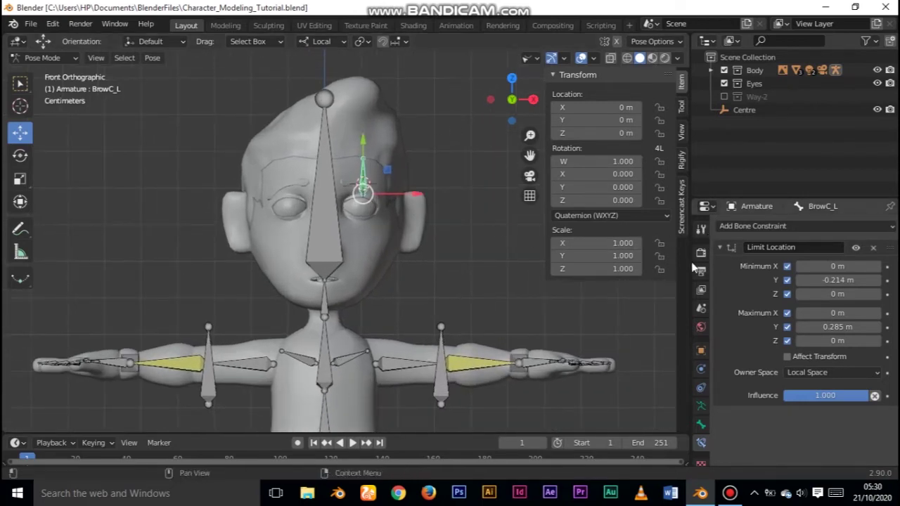
pyautogui.keyDown('ctrl'); pyautogui.moveTo(380, 229); pyautogui.dragTo(380, 232, button='middle'); pyautogui.keyUp('ctrl')
pyautogui.scroll(1, 381, 218)
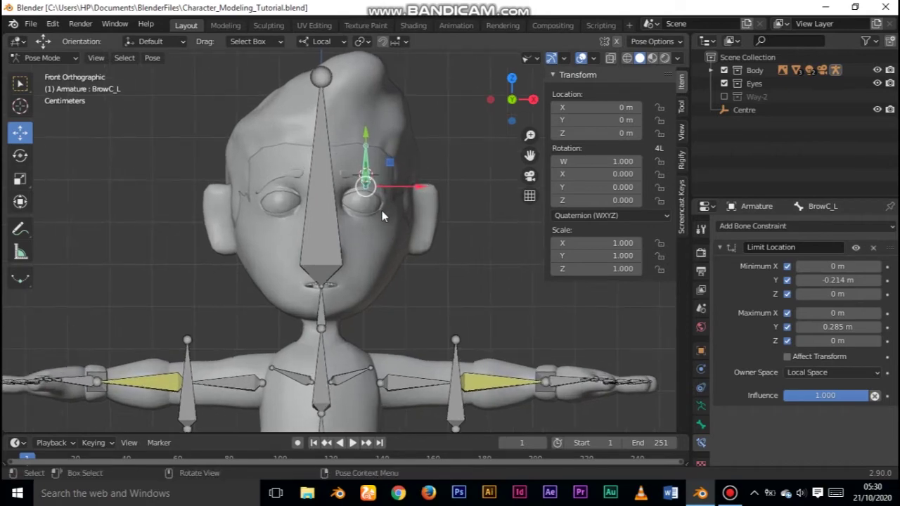
pyautogui.click(334, 246)
pyautogui.click(51, 58)
pyautogui.click(42, 72)
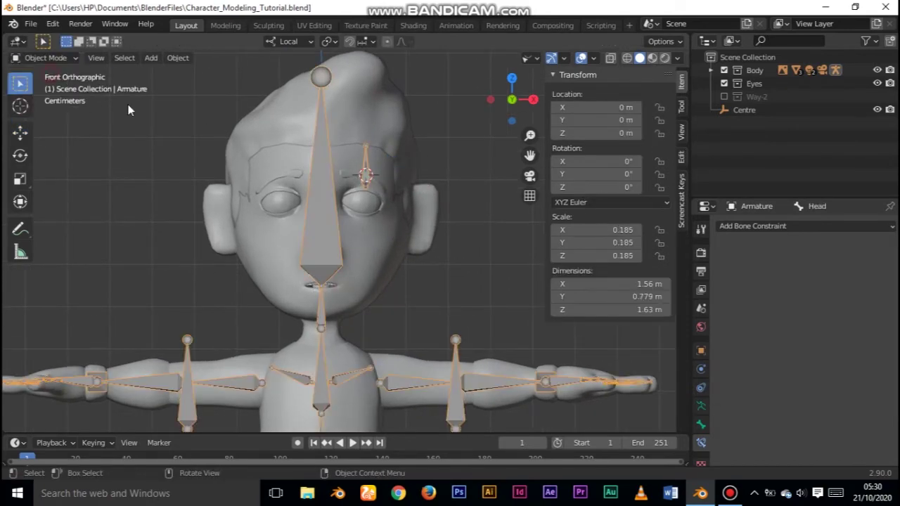
pyautogui.click(285, 232)
pyautogui.click(652, 58)
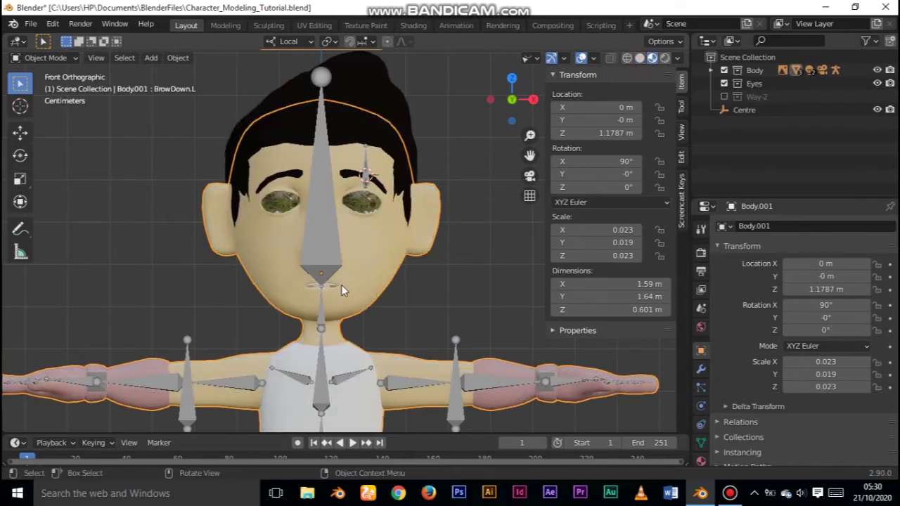
# In Edit Mode on the body mesh, select the centre vertex just above the upper lip and snap the 3D cursor to it
pyautogui.moveTo(342, 290); pyautogui.dragTo(362, 253, button='middle')
pyautogui.click(362, 253)
pyautogui.press('KP_1')
pyautogui.click(363, 275)
pyautogui.press('Tab')
pyautogui.scroll(4, 445, 206)
pyautogui.scroll(5, 445, 206)
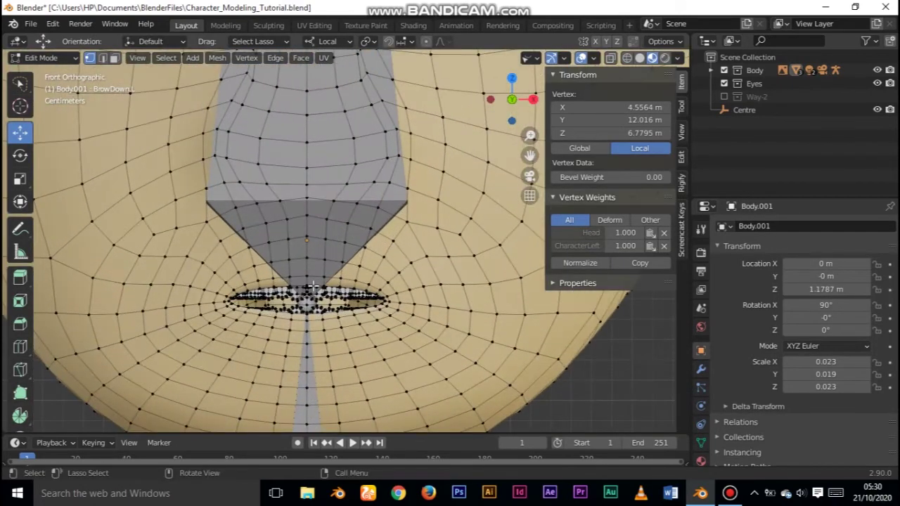
pyautogui.moveTo(315, 304)
pyautogui.mouseDown(button='middle')
pyautogui.moveTo(327, 271)
pyautogui.moveTo(318, 290)
pyautogui.mouseUp(button='middle')
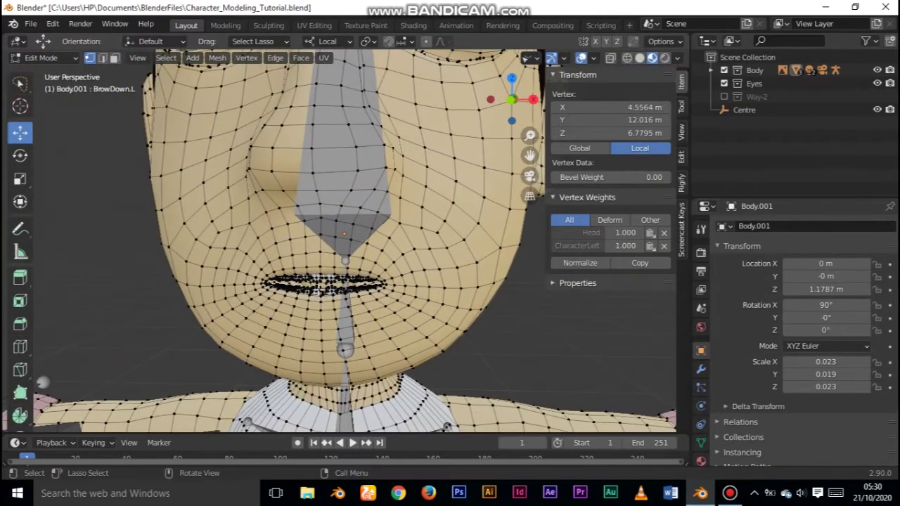
pyautogui.click(322, 267)
pyautogui.press('KP_1')
pyautogui.scroll(-2, 323, 261)
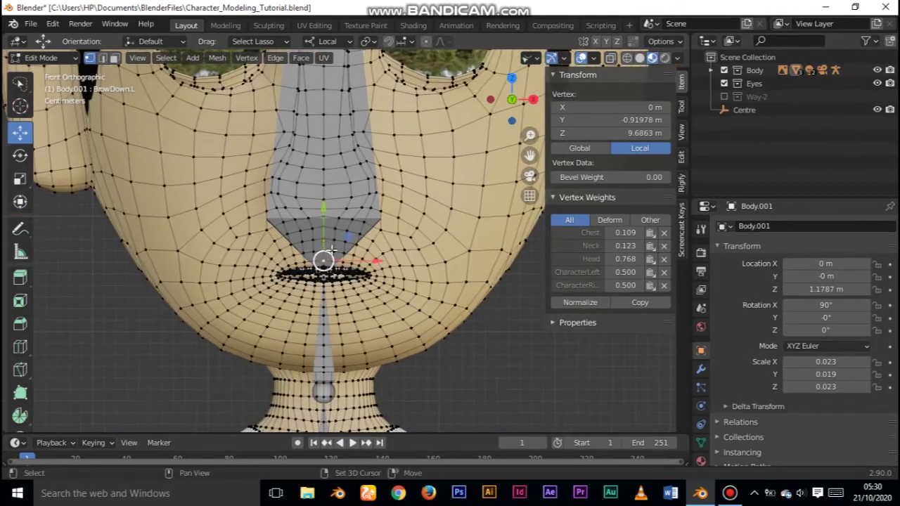
pyautogui.hotkey('shift', 's')
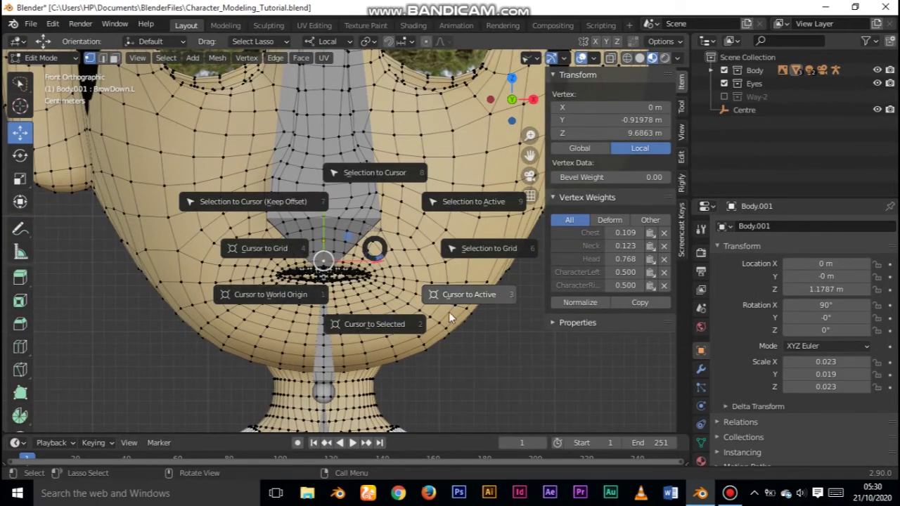
pyautogui.click(402, 293)
# Put the armature in Edit Mode and add a new bone at the 3D cursor in front of the mouth
pyautogui.press('Tab')
pyautogui.click(330, 219)
pyautogui.press('Tab')
pyautogui.moveTo(342, 223); pyautogui.dragTo(354, 243, button='middle')
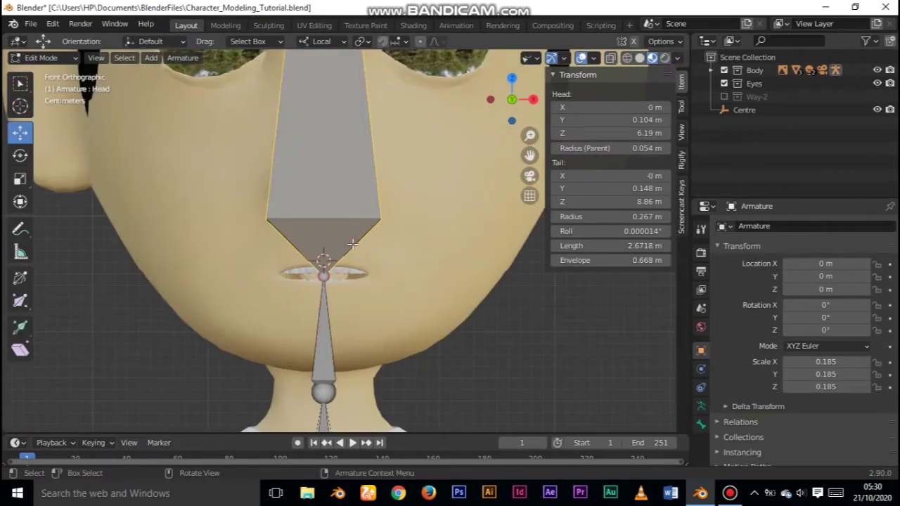
pyautogui.hotkey('shift', 'a')
pyautogui.scroll(-3, 438, 203)
pyautogui.keyDown('alt'); pyautogui.moveTo(439, 204); pyautogui.dragTo(339, 171, button='middle'); pyautogui.keyUp('alt')
pyautogui.scroll(-4, 339, 171)
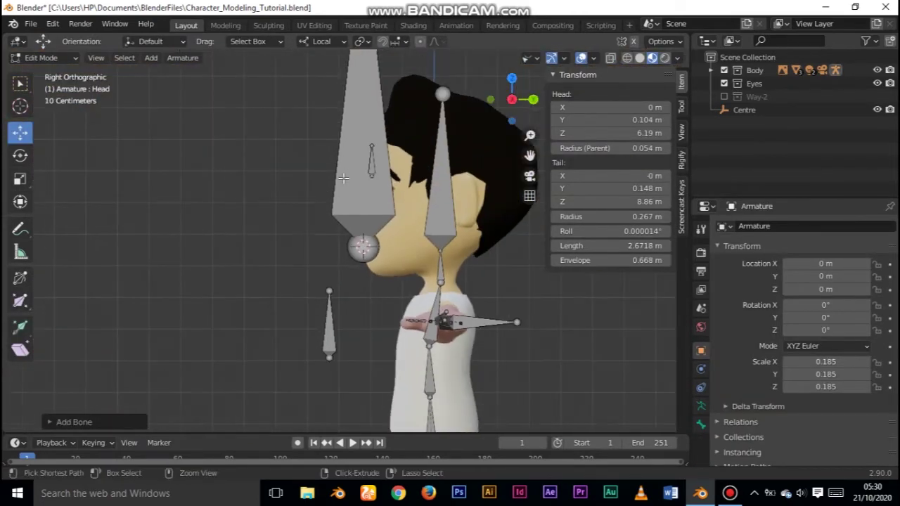
# Move the new bone forward, clear of the face, to about -2.39 m along Y
pyautogui.click(355, 188)
pyautogui.moveTo(410, 87); pyautogui.dragTo(340, 96)
pyautogui.keyDown('ctrl'); pyautogui.moveTo(316, 169); pyautogui.dragTo(311, 211, button='middle'); pyautogui.keyUp('ctrl')
pyautogui.scroll(-1, 311, 211)
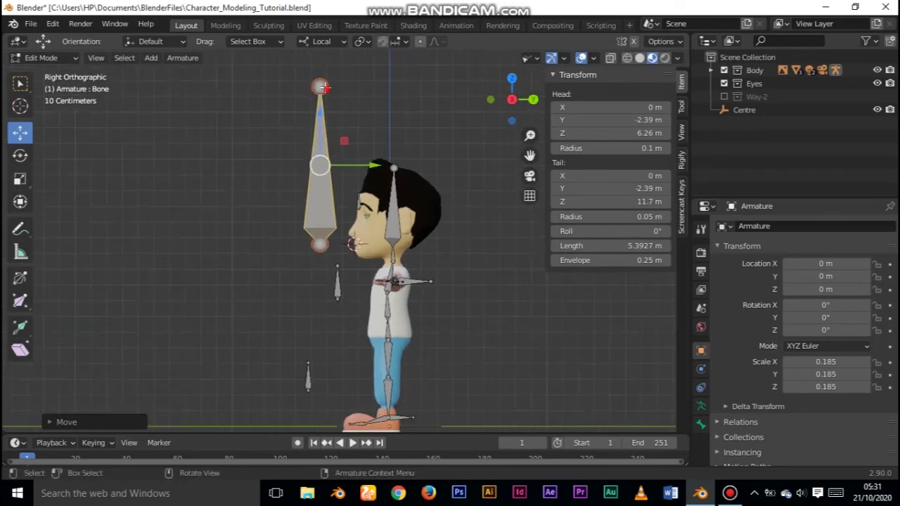
# Shorten the new bone to about 0.51 m by lowering its tail straight down
pyautogui.click(321, 88)
pyautogui.press('g')
pyautogui.moveTo(315, 173); pyautogui.dragTo(313, 185)
pyautogui.press('KP_1')
pyautogui.keyDown('ctrl'); pyautogui.moveTo(419, 227); pyautogui.dragTo(383, 160, button='middle'); pyautogui.keyUp('ctrl')
pyautogui.moveTo(334, 82); pyautogui.dragTo(331, 118)
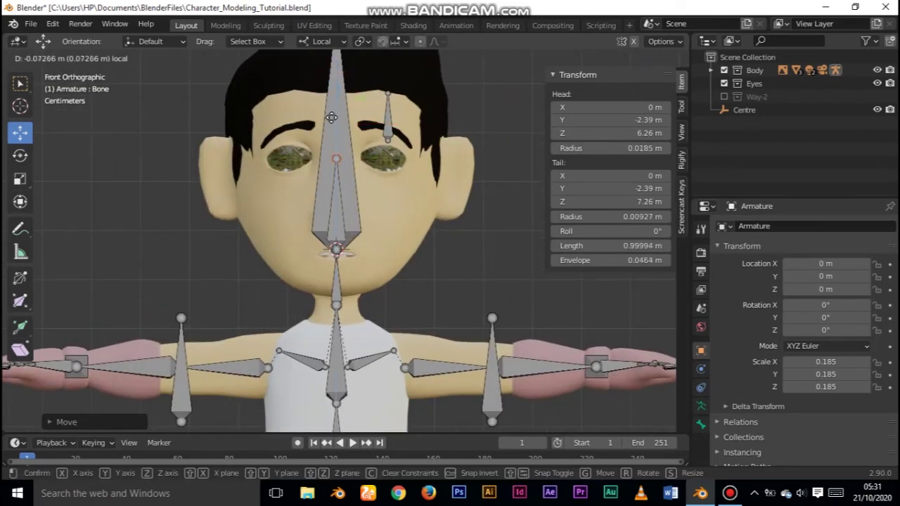
pyautogui.click(332, 157)
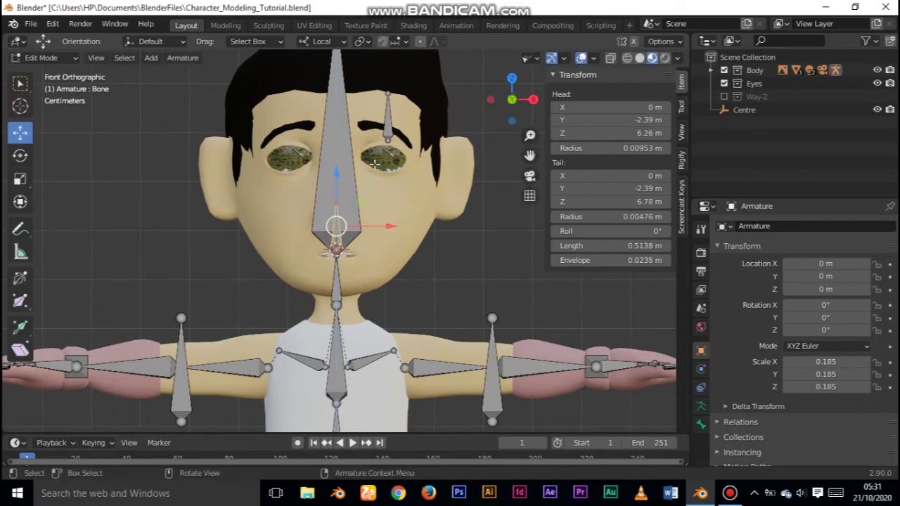
# Rename the new mouth bone as MouthC
pyautogui.scroll(2, 415, 182)
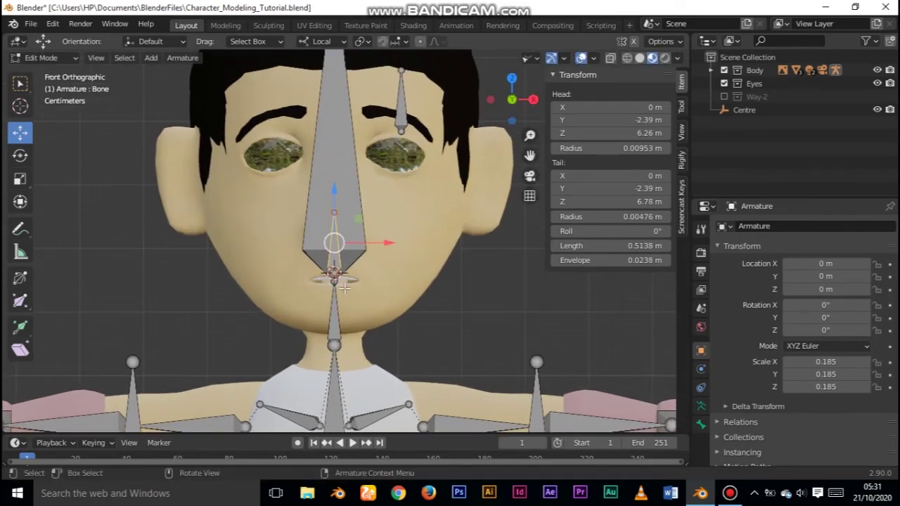
pyautogui.click(39, 58)
pyautogui.click(701, 424)
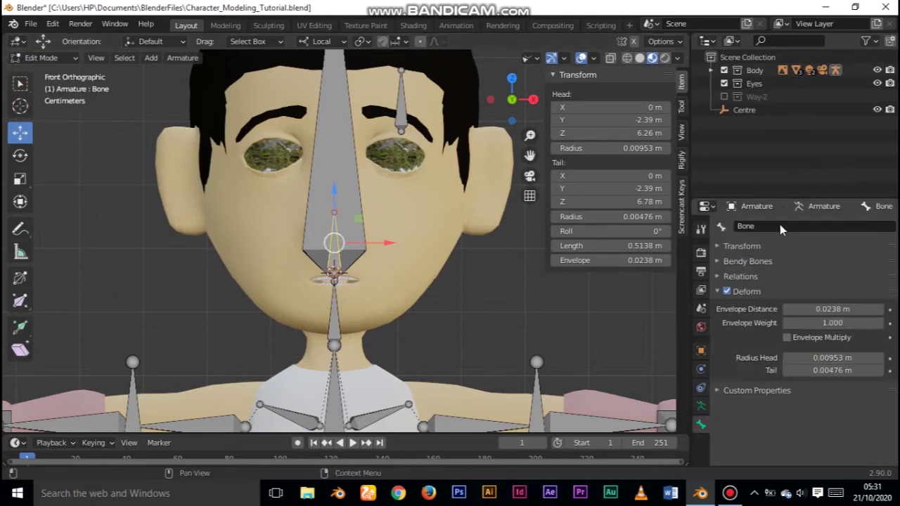
pyautogui.click(783, 228)
pyautogui.write('MouthC')
pyautogui.press('Return')
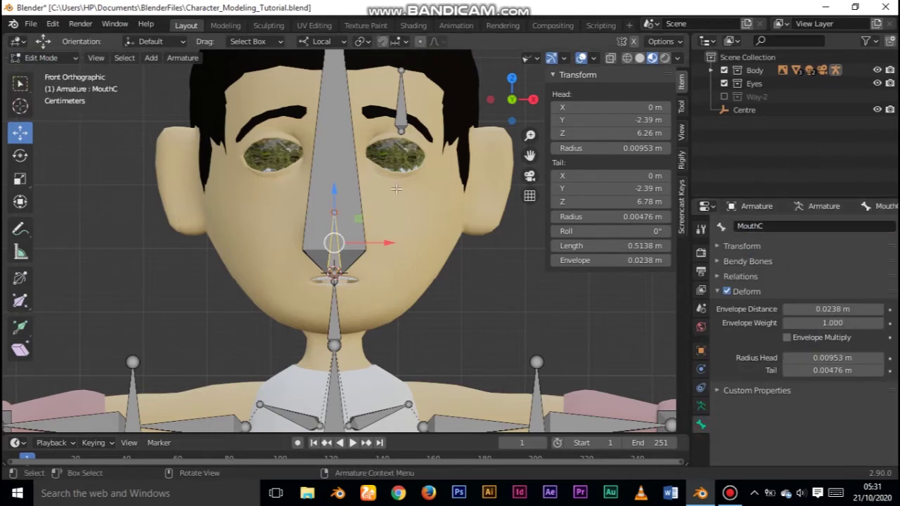
pyautogui.click(398, 126)
pyautogui.click(348, 256)
pyautogui.scroll(3, 411, 218)
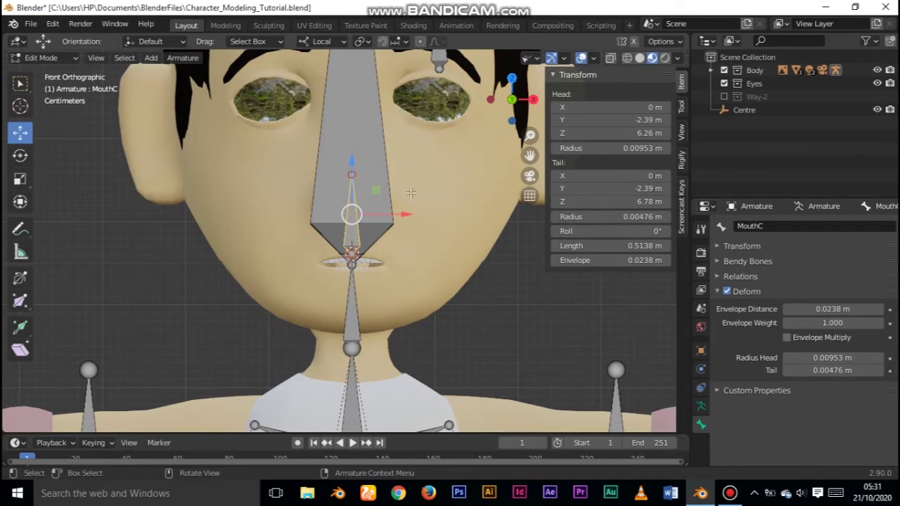
# Return to Object Mode, select the body mesh, show its mesh data properties, and save the file
pyautogui.press('Tab')
pyautogui.click(404, 232)
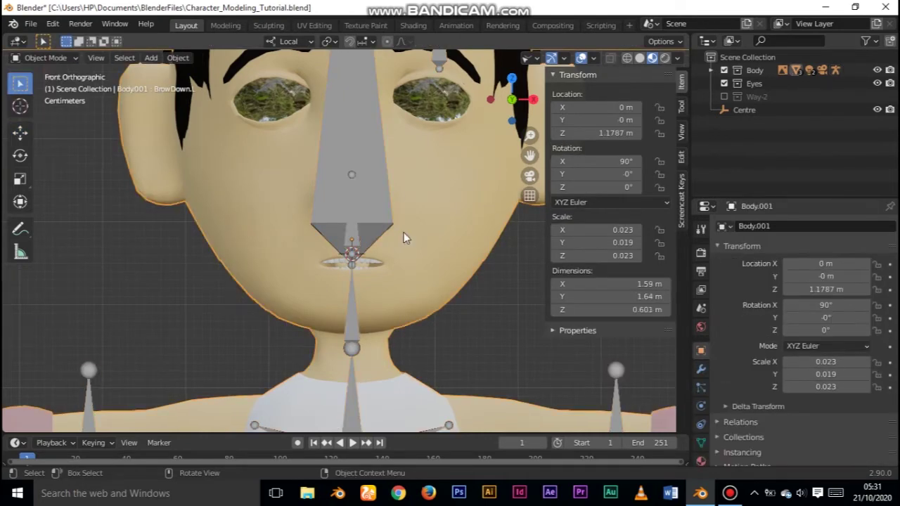
pyautogui.click(701, 442)
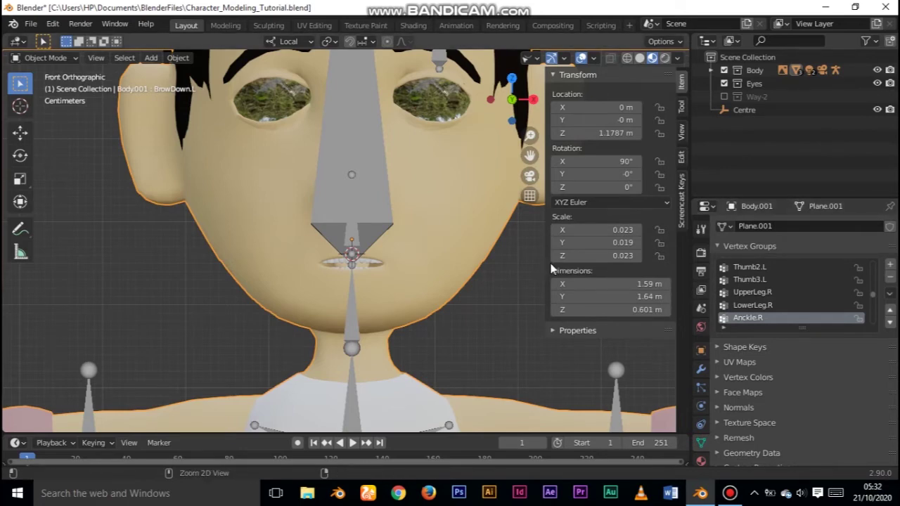
pyautogui.hotkey('ctrl', 's')
pyautogui.scroll(-1, 827, 299)
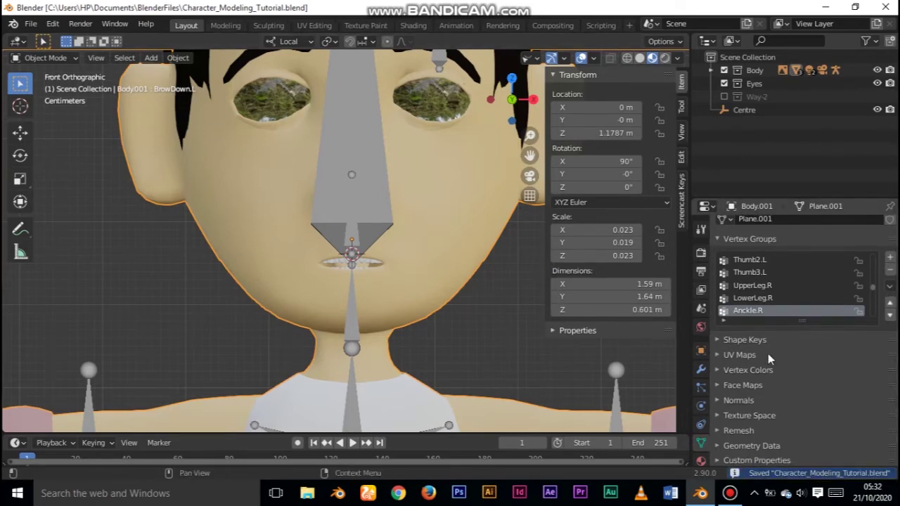
# Add a driver to the value of the body's MouthOpen shape key
pyautogui.click(726, 241)
pyautogui.click(735, 261)
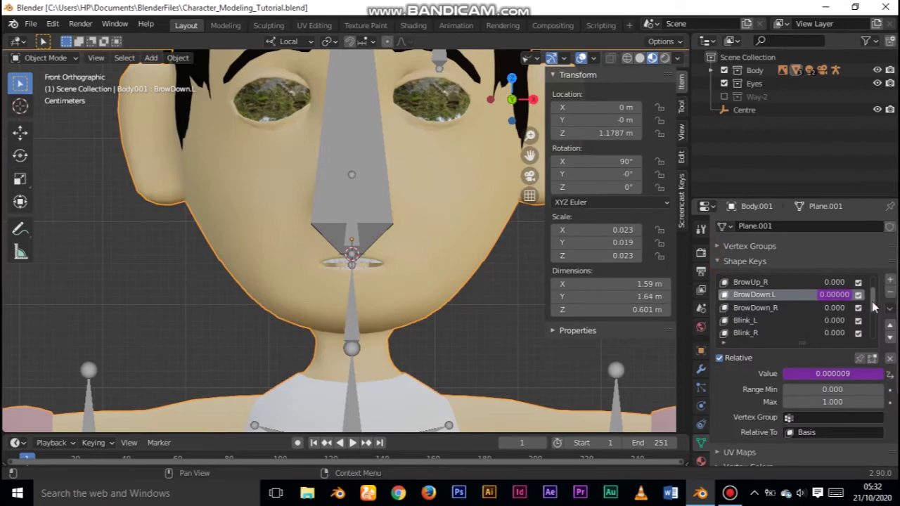
pyautogui.scroll(-2, 871, 307)
pyautogui.click(765, 324)
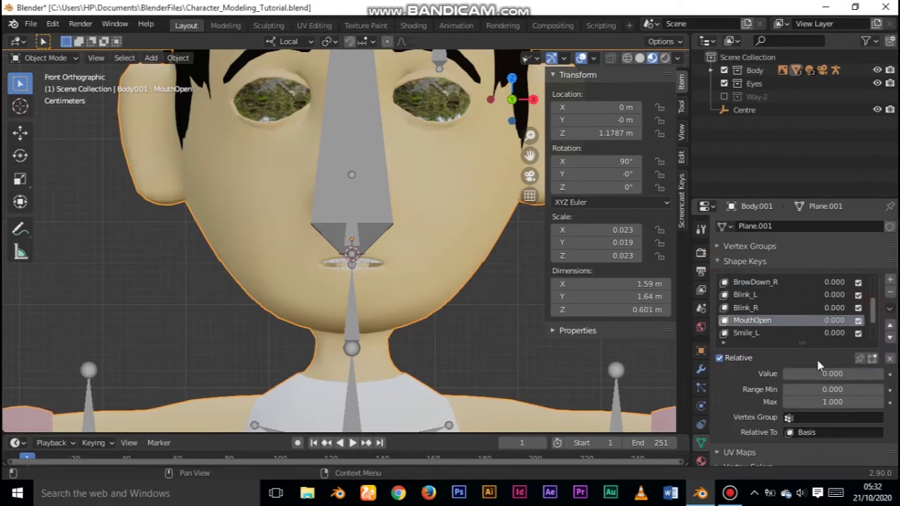
pyautogui.rightClick(819, 373)
pyautogui.click(786, 327)
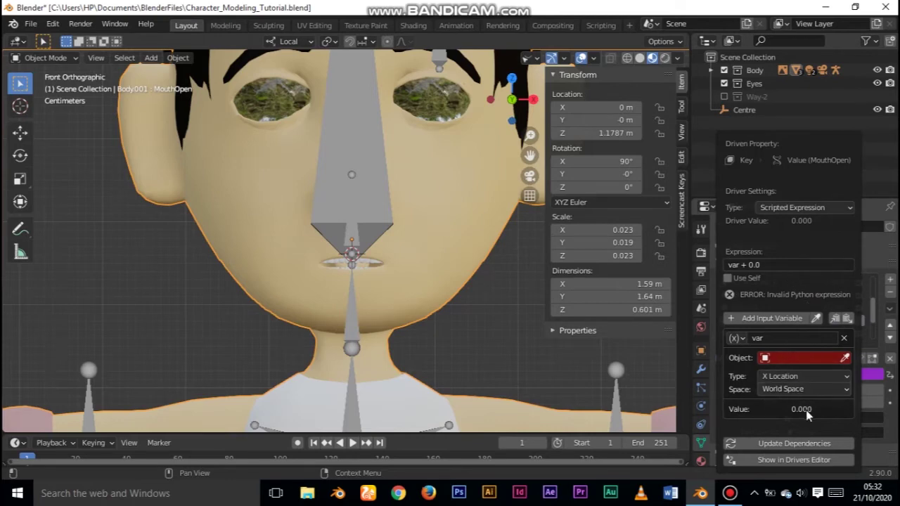
# In the Animation workspace, save the file, select the MouthOpen driver curve and hide the other two driver curves
pyautogui.click(456, 26)
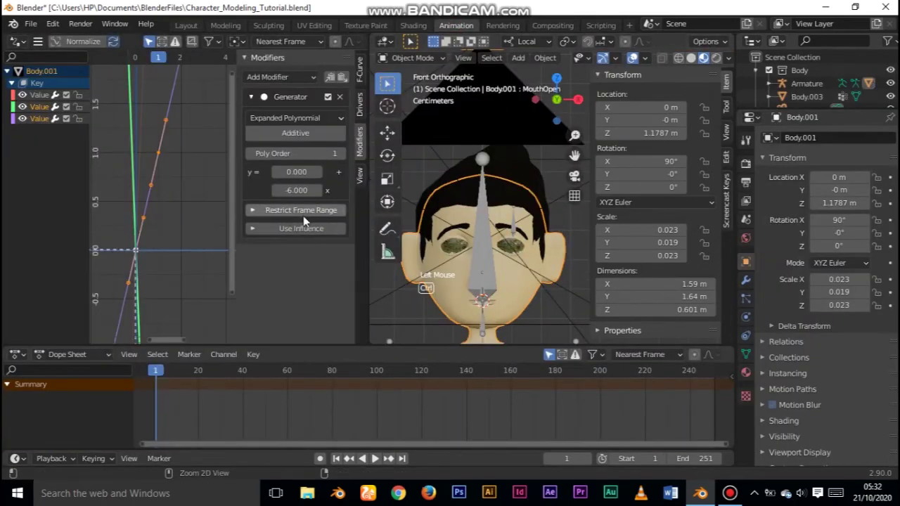
pyautogui.hotkey('ctrl', 's')
pyautogui.click(38, 118)
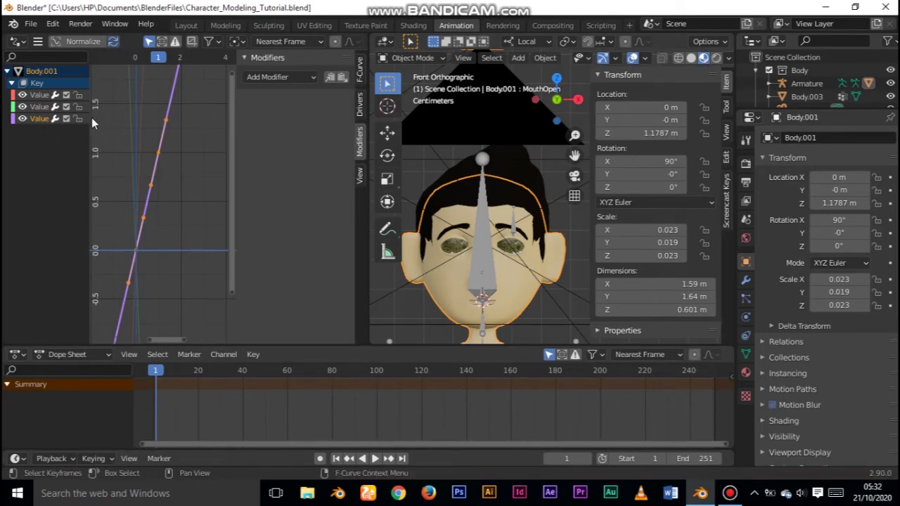
pyautogui.click(22, 95)
pyautogui.click(23, 107)
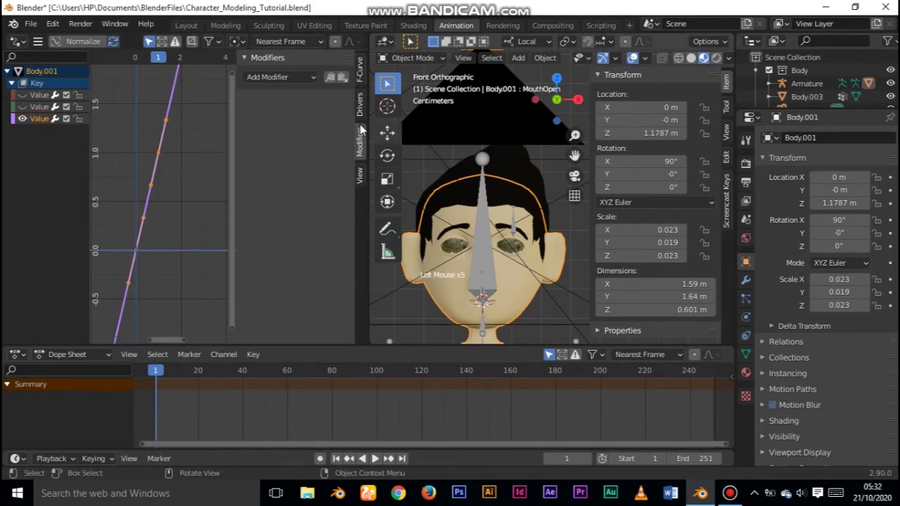
# Set the MouthOpen driver's type to Averaged Value and its variable's target object to Armature
pyautogui.click(359, 106)
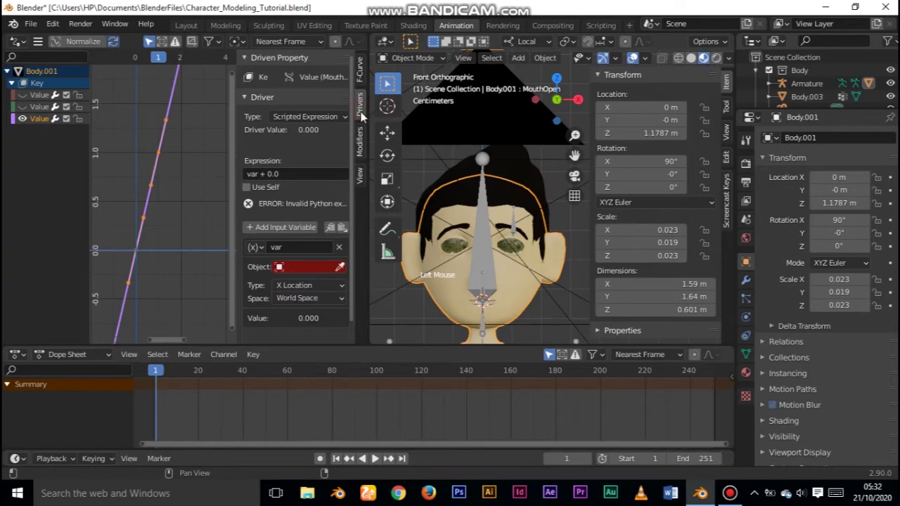
pyautogui.click(311, 109)
pyautogui.click(325, 133)
pyautogui.click(302, 224)
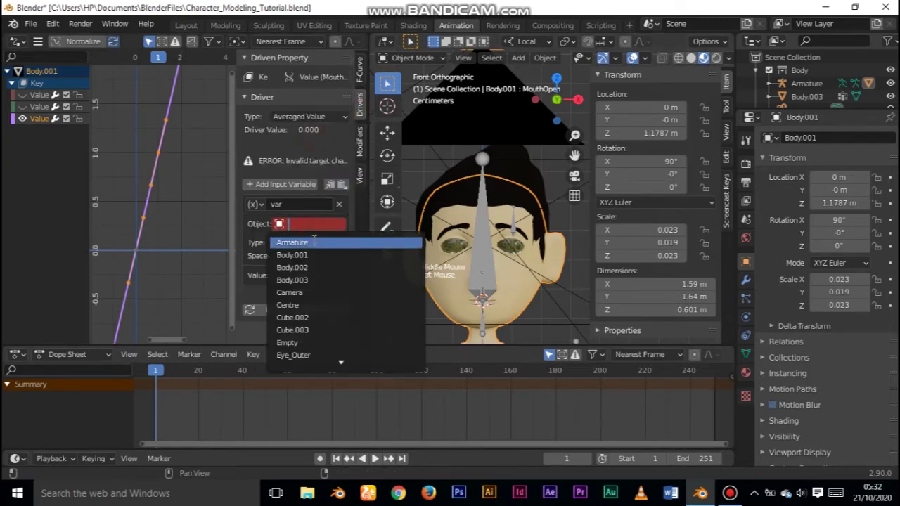
pyautogui.click(299, 240)
# Set the driver variable's bone to MouthC and its transform type to Y Location
pyautogui.click(310, 236)
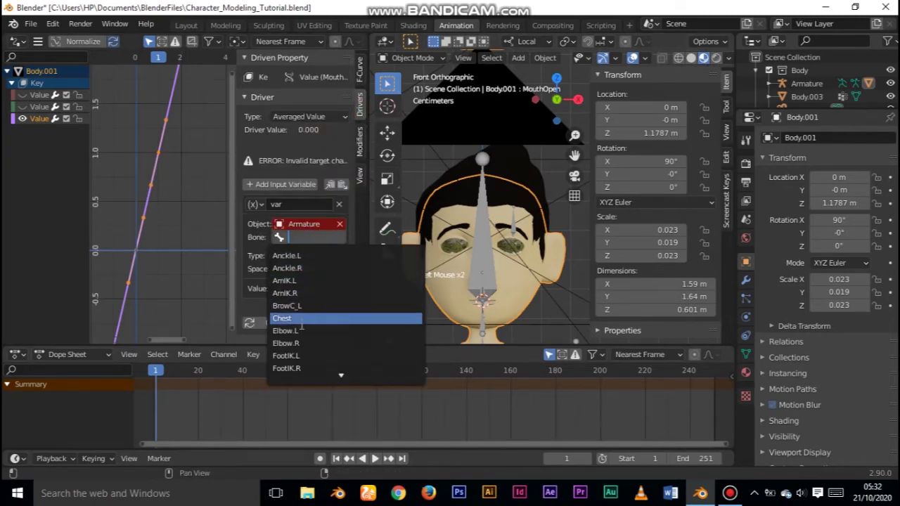
pyautogui.press('Escape')
pyautogui.click(316, 237)
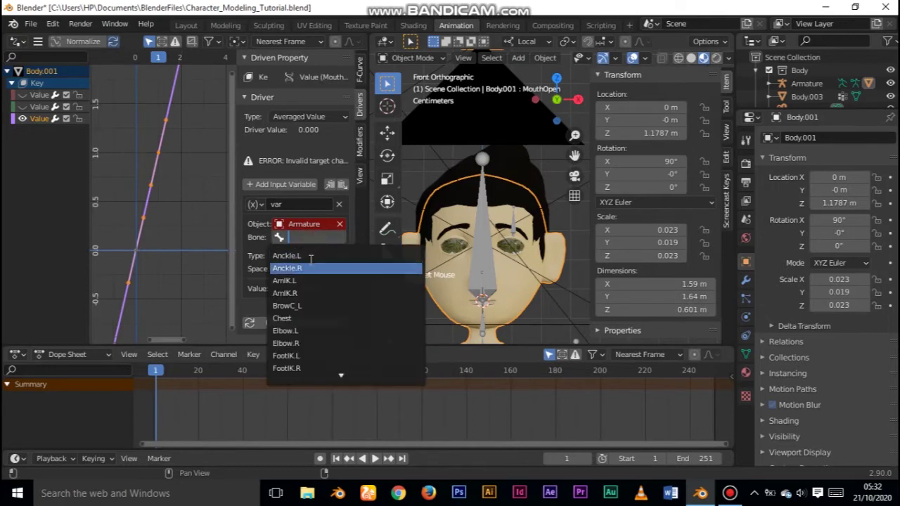
pyautogui.scroll(-20, 311, 260)
pyautogui.scroll(9, 325, 282)
pyautogui.scroll(8, 310, 274)
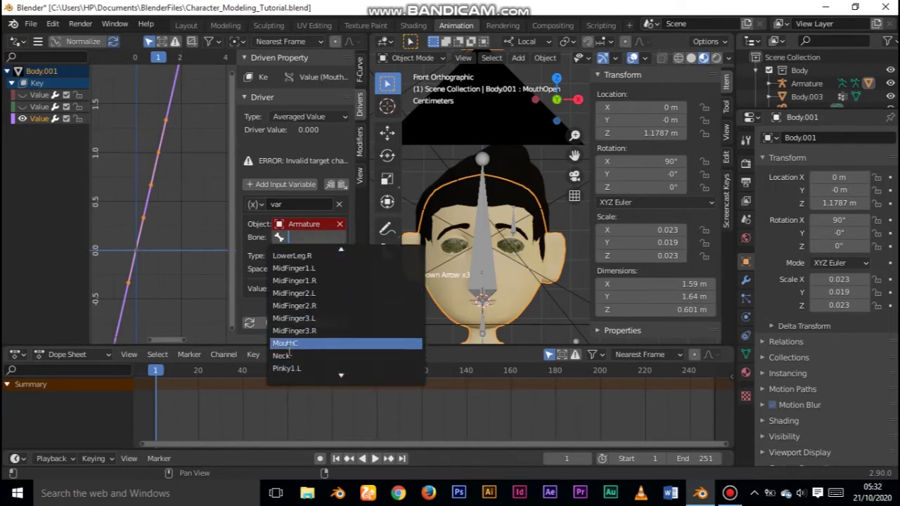
pyautogui.click(292, 343)
pyautogui.click(305, 256)
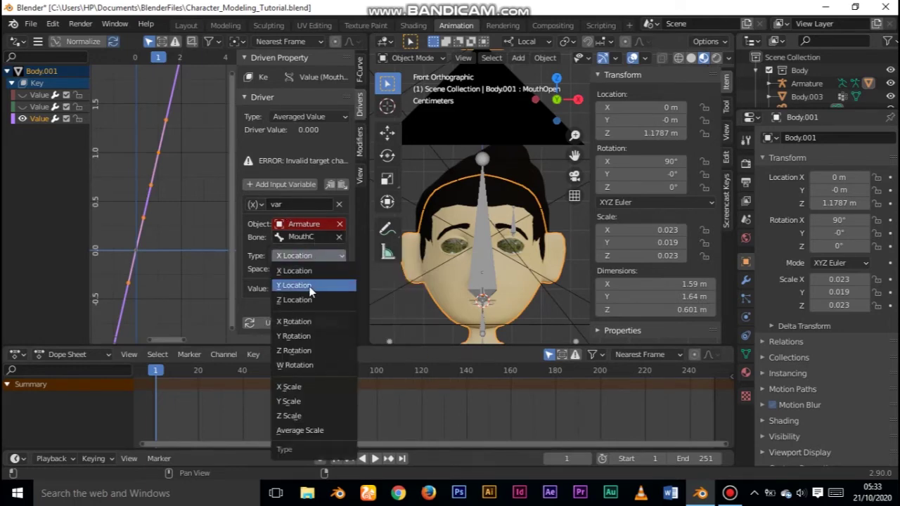
pyautogui.click(310, 286)
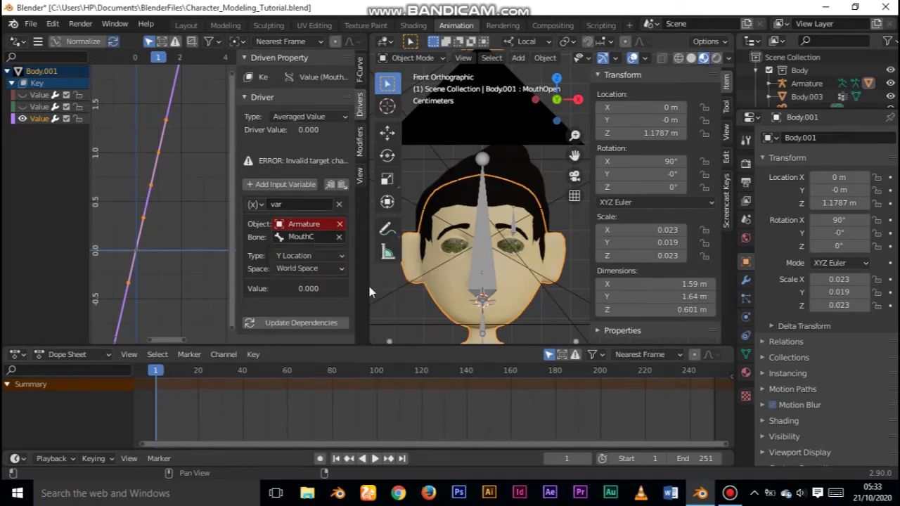
# Select the armature in the Animation workspace and switch it to Pose Mode
pyautogui.click(483, 298)
pyautogui.click(411, 57)
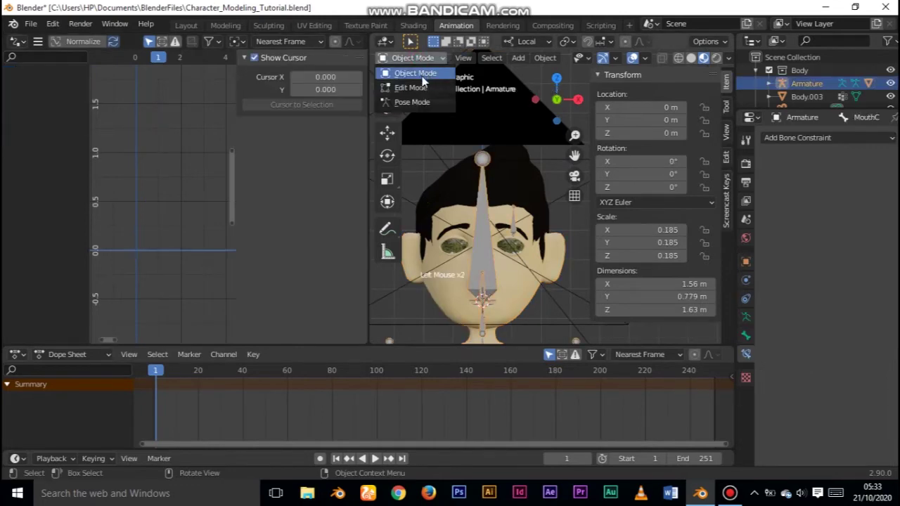
pyautogui.click(420, 100)
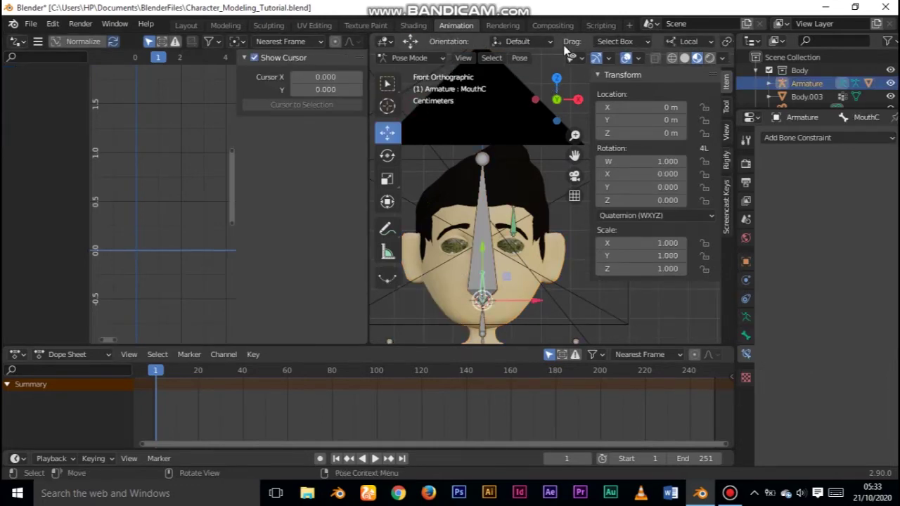
# Switch to the Layout workspace, select the armature there and put it in Pose Mode
pyautogui.click(187, 26)
pyautogui.click(354, 240)
pyautogui.keyDown('shift'); pyautogui.rightClick(347, 184); pyautogui.keyUp('shift')
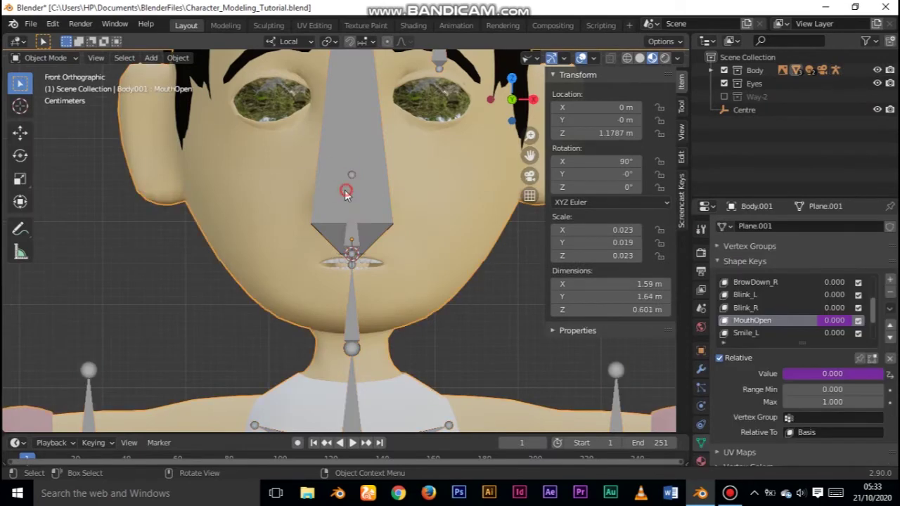
pyautogui.click(346, 195)
pyautogui.click(60, 58)
pyautogui.click(73, 101)
pyautogui.scroll(-1, 390, 220)
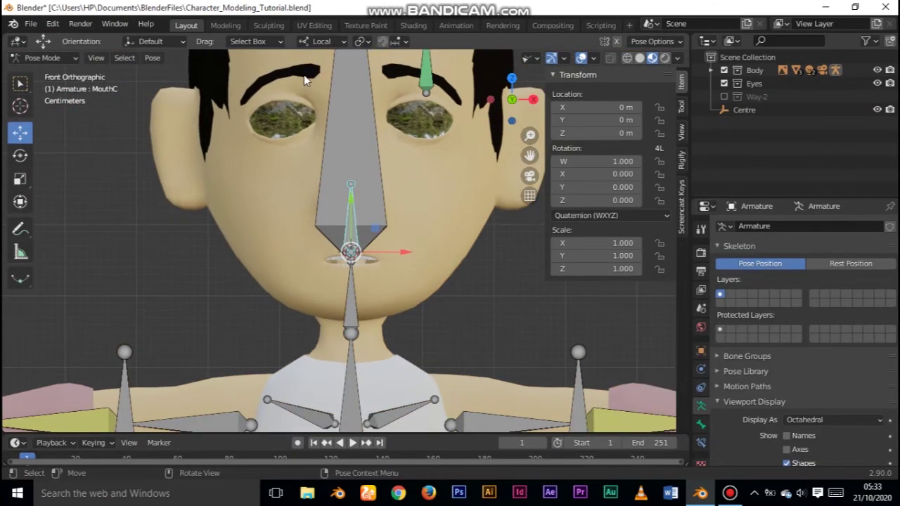
# Test moving the MouthC bone upward along its Y axis, and undo the move
pyautogui.click(323, 42)
pyautogui.click(282, 97)
pyautogui.moveTo(350, 198); pyautogui.dragTo(367, 102)
pyautogui.hotkey('ctrl', 'z')
# In the Animation workspace, switch to Object Mode, select the body mesh and set its MouthOpen driver variable to Local Space
pyautogui.click(453, 26)
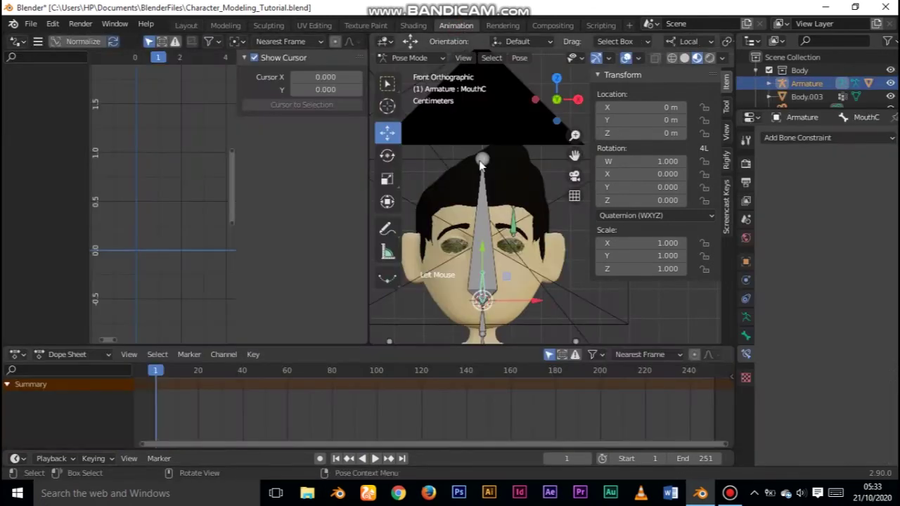
pyautogui.click(410, 58)
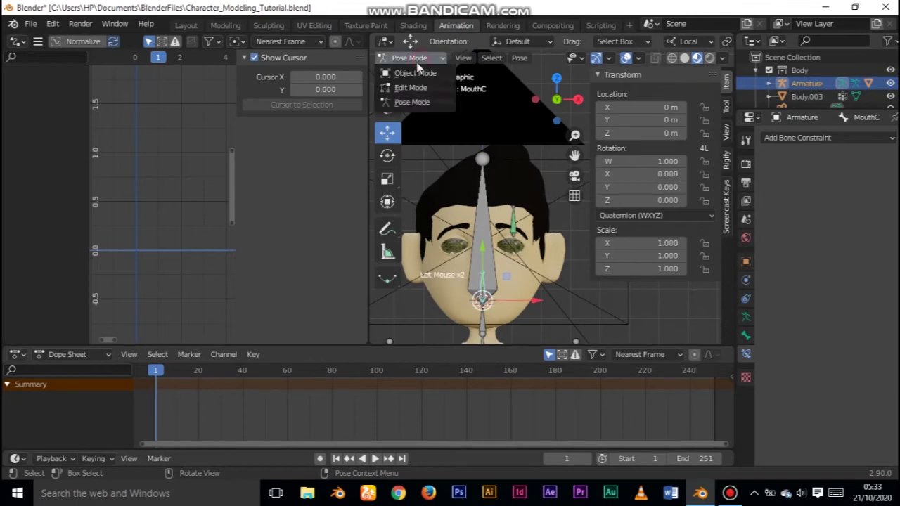
pyautogui.click(415, 75)
pyautogui.click(438, 283)
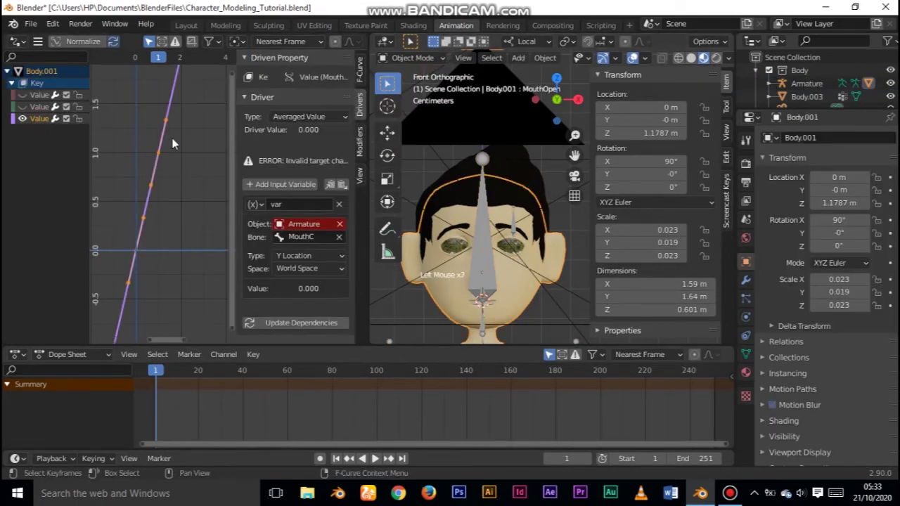
pyautogui.click(309, 116)
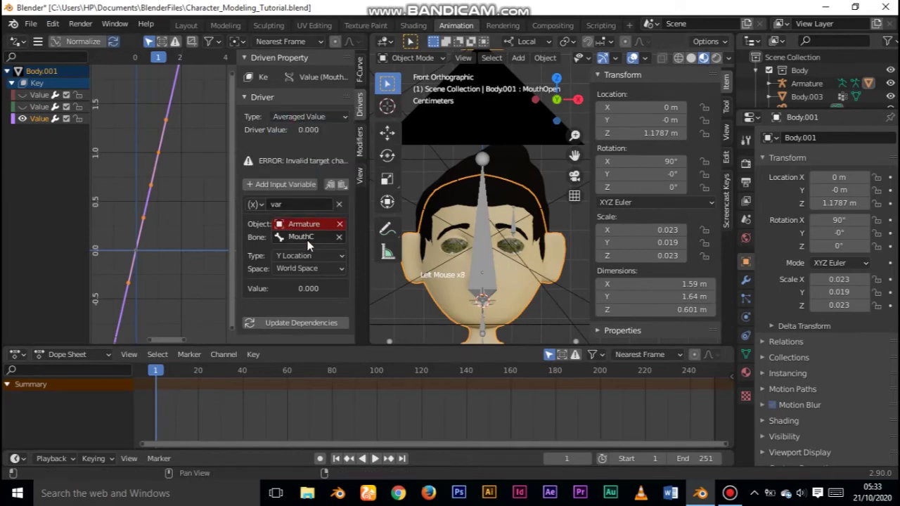
pyautogui.click(320, 270)
pyautogui.click(301, 313)
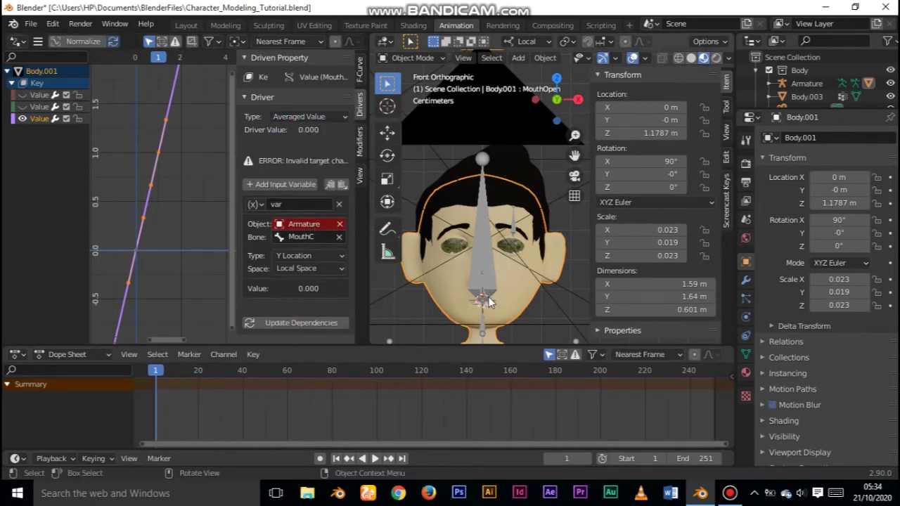
# Select the armature, put it in Pose Mode and test moving the MouthC bone along its Y axis
pyautogui.click(484, 300)
pyautogui.click(413, 58)
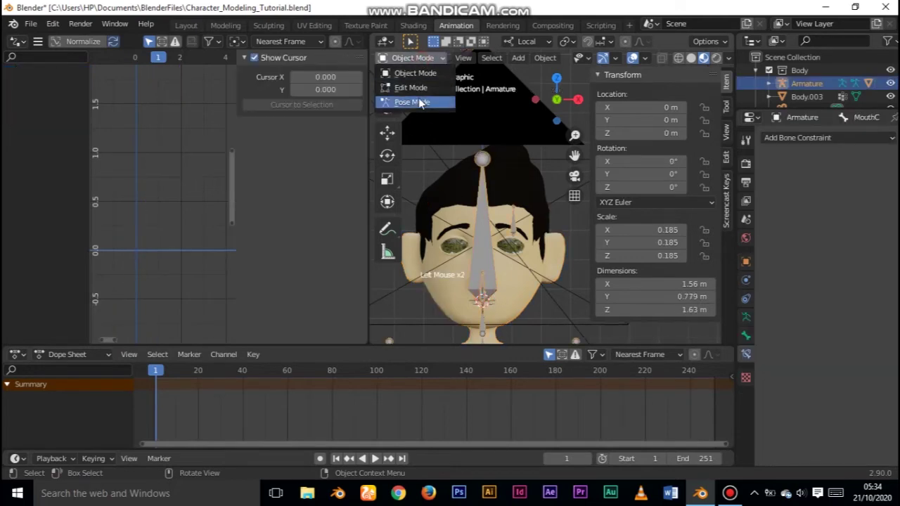
pyautogui.click(414, 99)
pyautogui.moveTo(476, 253); pyautogui.dragTo(486, 231)
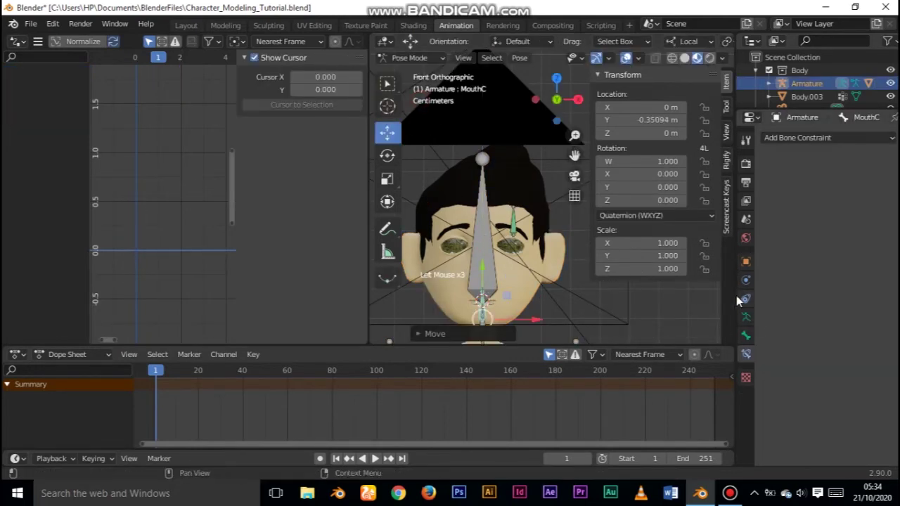
pyautogui.moveTo(486, 234)
pyautogui.keyDown('shift'); pyautogui.mouseDown(button='middle')
pyautogui.moveTo(490, 190)
pyautogui.moveTo(476, 232)
pyautogui.mouseUp(button='middle'); pyautogui.keyUp('shift')
# In the Layout workspace, test raising MouthC to about 0.76 m in Pose Mode, and clear its location
pyautogui.click(399, 59)
pyautogui.click(56, 59)
pyautogui.click(63, 107)
pyautogui.moveTo(352, 249); pyautogui.dragTo(368, 111)
pyautogui.keyDown('shift'); pyautogui.moveTo(371, 102); pyautogui.dragTo(376, 139, button='middle'); pyautogui.keyUp('shift')
pyautogui.moveTo(357, 146)
pyautogui.mouseDown()
pyautogui.moveTo(357, 107)
pyautogui.moveTo(357, 135)
pyautogui.mouseUp()
pyautogui.click(701, 443)
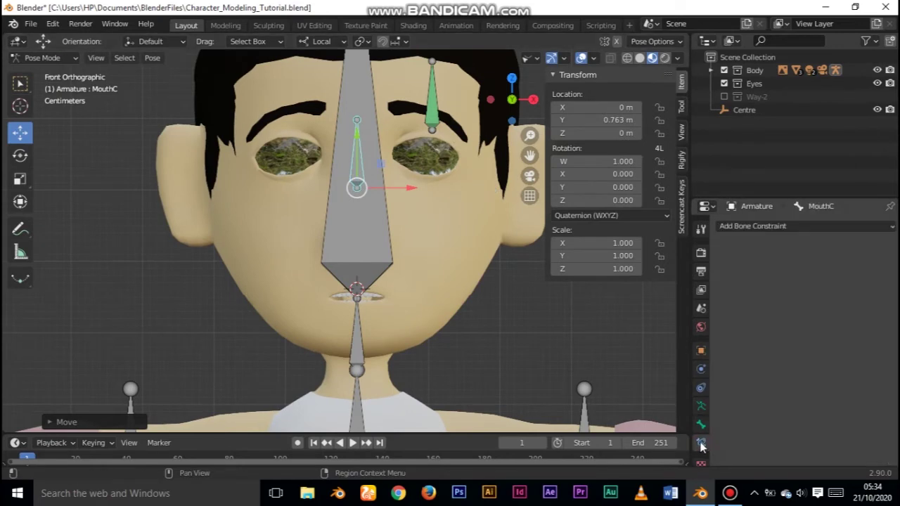
pyautogui.hotkey('alt', 'g')
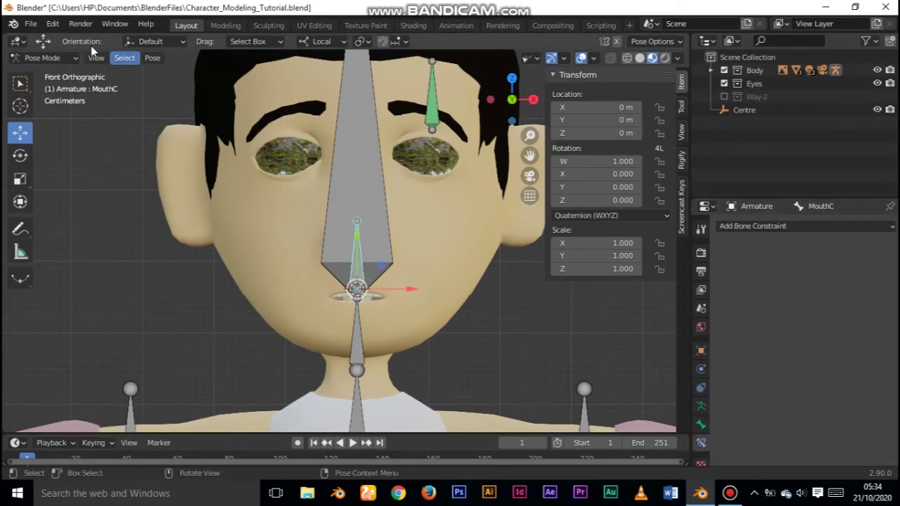
# Turn on the Screencast Keys display in the viewport
pyautogui.click(46, 58)
pyautogui.click(681, 204)
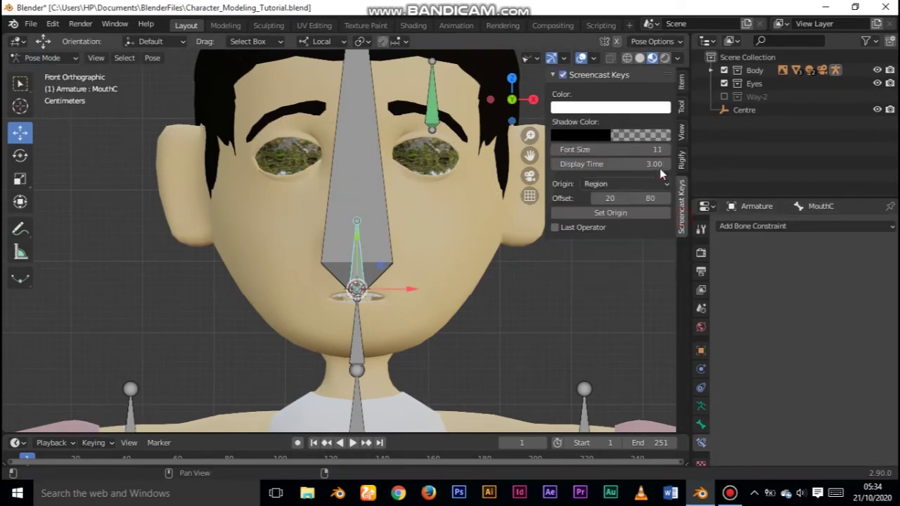
pyautogui.click(564, 75)
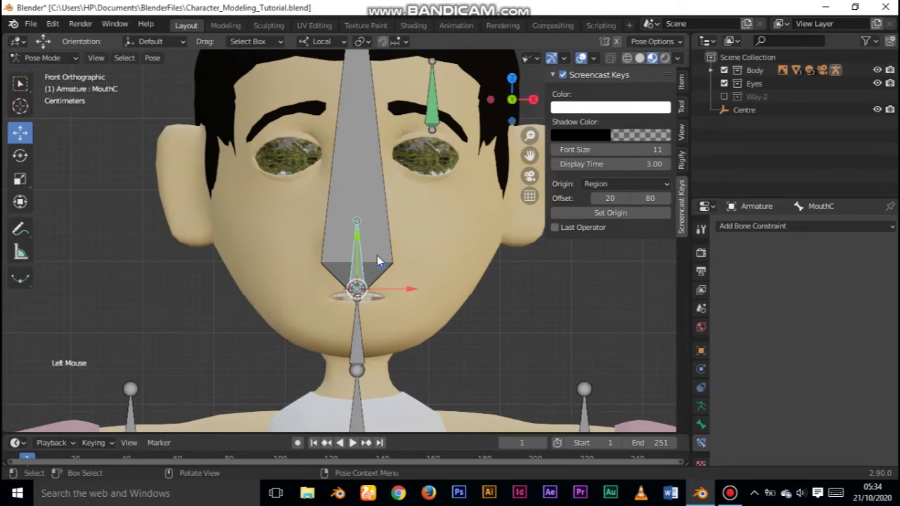
# Select the body mesh in Object Mode and try to change the MouthOpen shape key's value directly
pyautogui.click(48, 58)
pyautogui.click(55, 74)
pyautogui.click(295, 239)
pyautogui.moveTo(702, 440); pyautogui.dragTo(703, 416, button='middle')
pyautogui.click(700, 430)
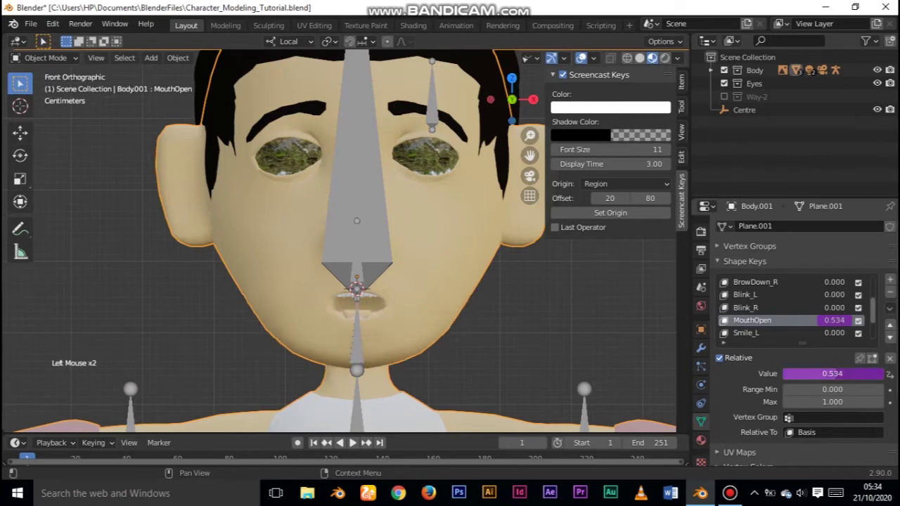
pyautogui.click(833, 373)
# Return the armature to Pose Mode, test moving the MouthC bone up and far down, and clear its location
pyautogui.click(357, 287)
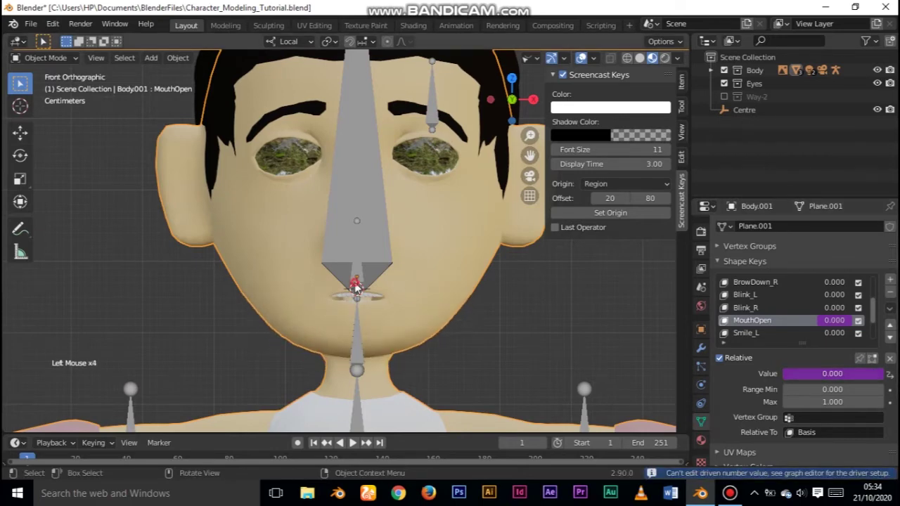
pyautogui.click(49, 58)
pyautogui.click(44, 102)
pyautogui.keyDown('ctrl'); pyautogui.moveTo(316, 189); pyautogui.dragTo(355, 232, button='middle'); pyautogui.keyUp('ctrl')
pyautogui.moveTo(355, 223); pyautogui.dragTo(374, 83)
pyautogui.moveTo(355, 121); pyautogui.dragTo(348, 359)
pyautogui.keyDown('shift'); pyautogui.moveTo(358, 226); pyautogui.dragTo(374, 174, button='middle'); pyautogui.keyUp('shift')
pyautogui.keyDown('ctrl'); pyautogui.moveTo(372, 246); pyautogui.dragTo(373, 284, button='middle'); pyautogui.keyUp('ctrl')
pyautogui.click(369, 284)
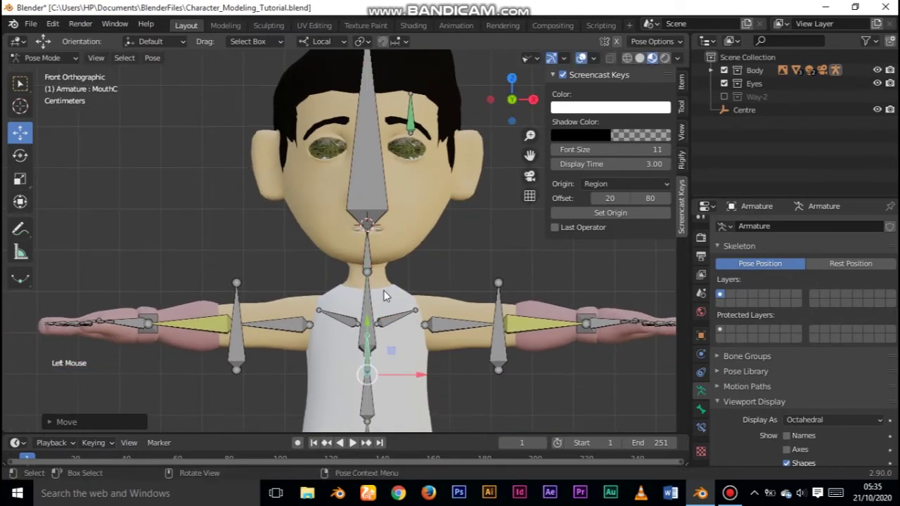
pyautogui.hotkey('alt', 'g')
# Select the body mesh in Object Mode and check the MouthOpen driver's target bone in the Animation workspace
pyautogui.click(46, 58)
pyautogui.click(53, 73)
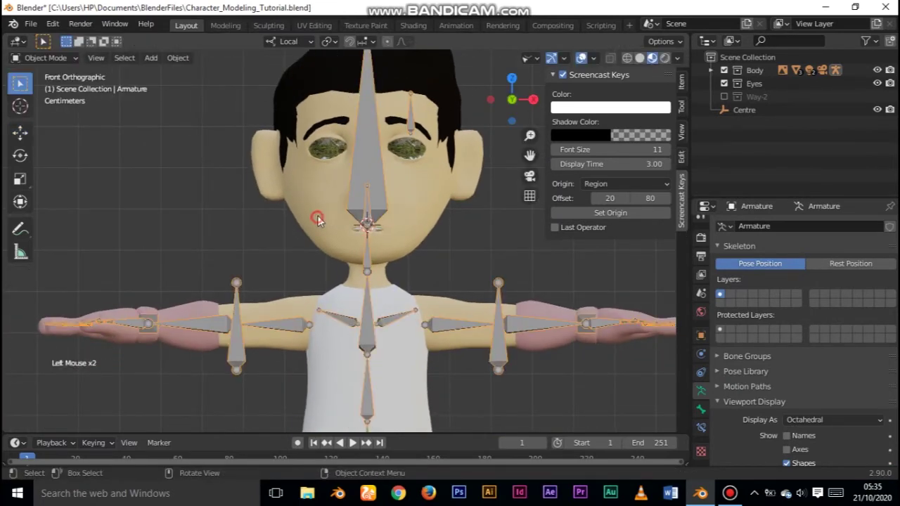
pyautogui.click(314, 215)
pyautogui.click(47, 58)
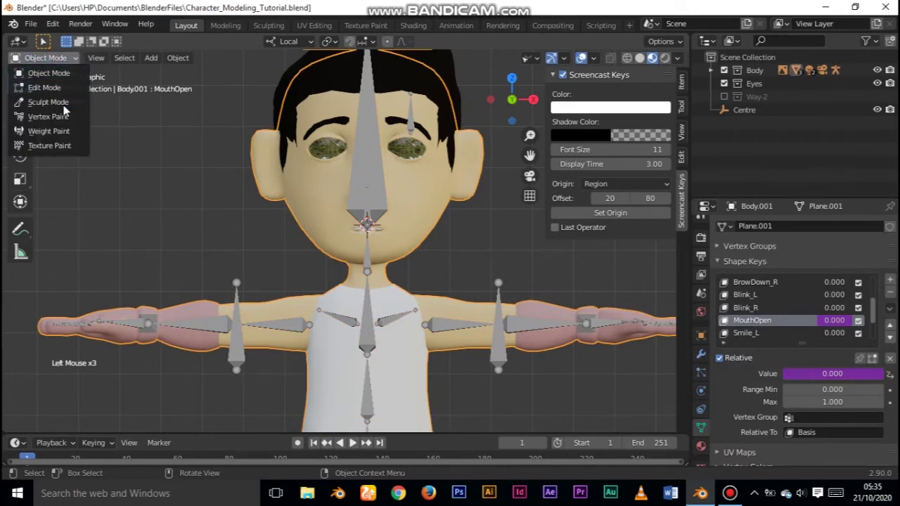
pyautogui.click(457, 25)
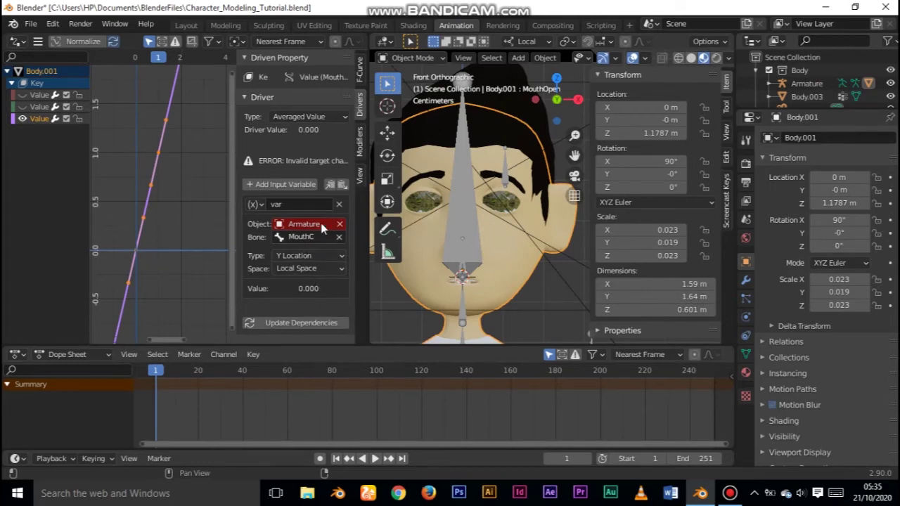
pyautogui.click(301, 237)
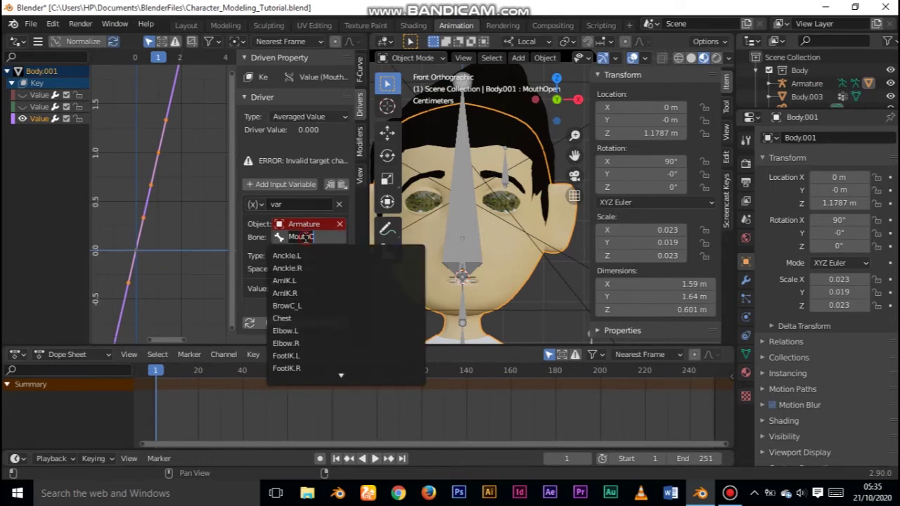
pyautogui.click(476, 322)
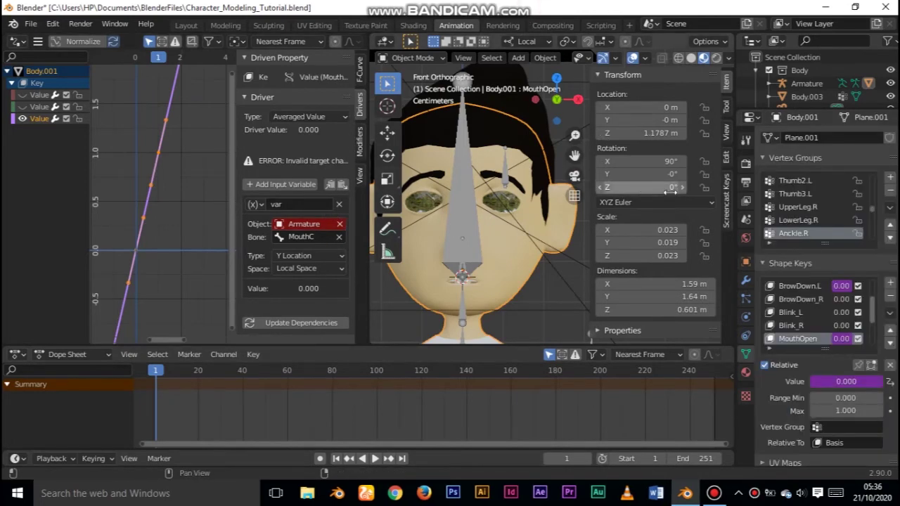
# Delete the driver from the MouthOpen shape key's value and view the armature from the front
pyautogui.rightClick(843, 381)
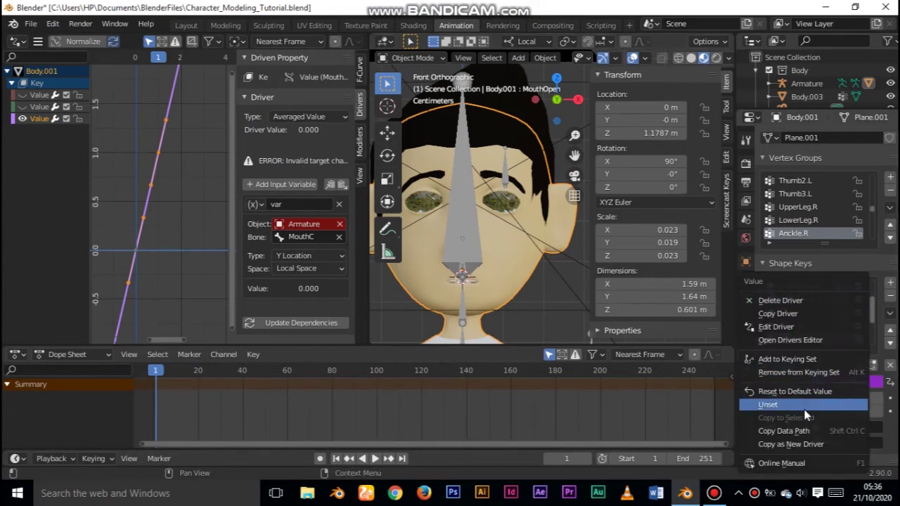
pyautogui.click(815, 303)
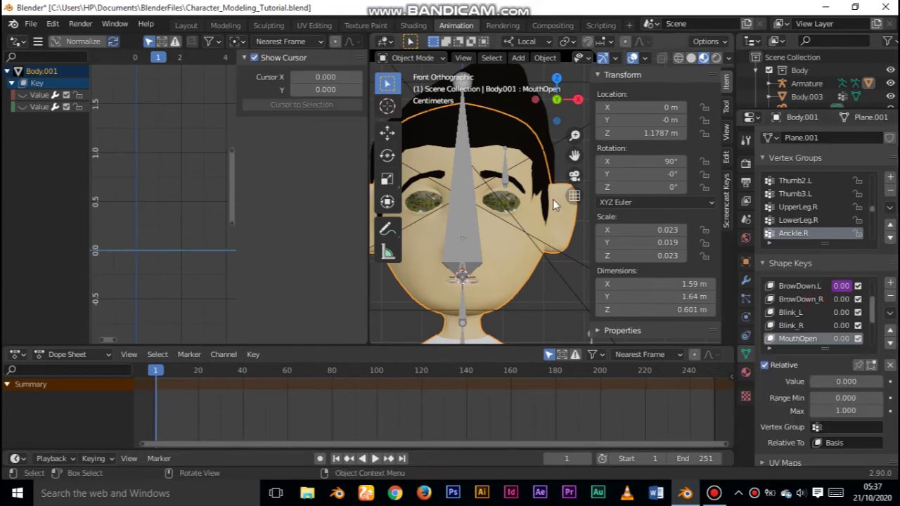
pyautogui.click(462, 271)
pyautogui.moveTo(462, 271); pyautogui.dragTo(515, 262, button='middle')
pyautogui.press('KP_1')
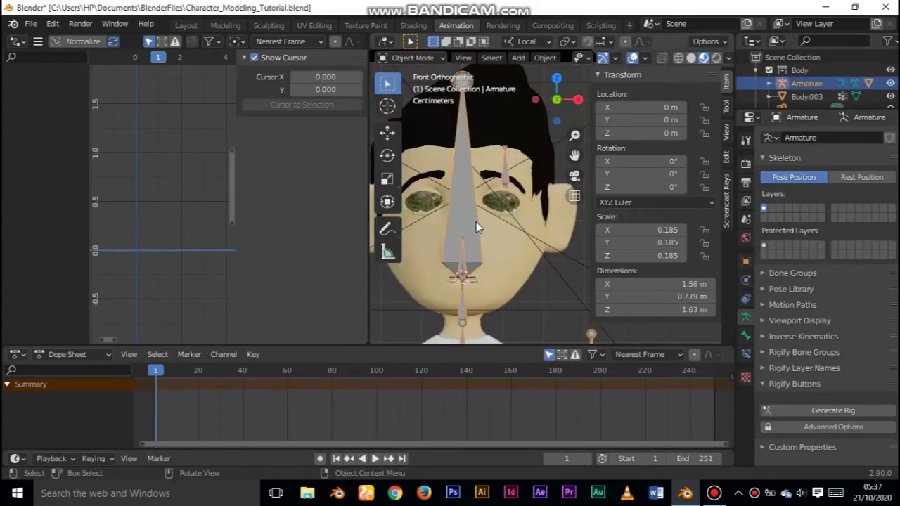
pyautogui.scroll(-3, 476, 221)
# Reselect the body mesh, add a new driver to the MouthOpen shape key's value and select its driver channel
pyautogui.click(470, 230)
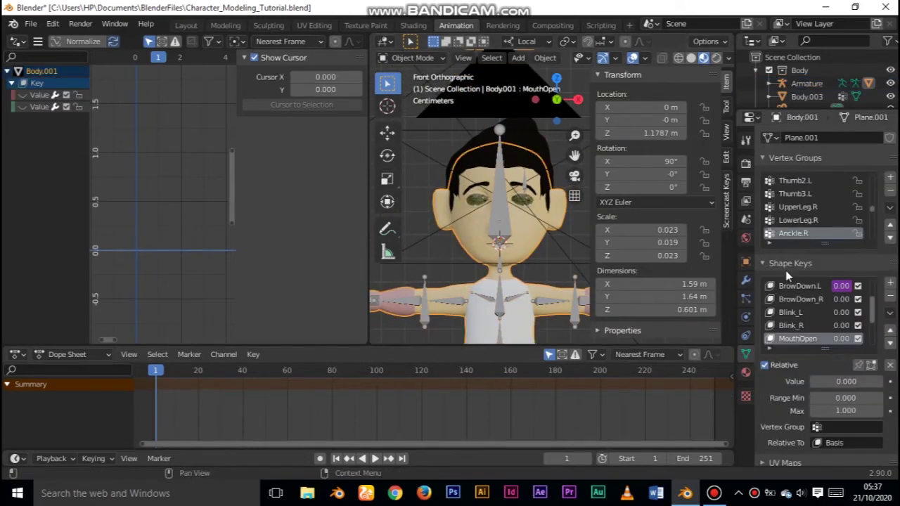
pyautogui.rightClick(841, 338)
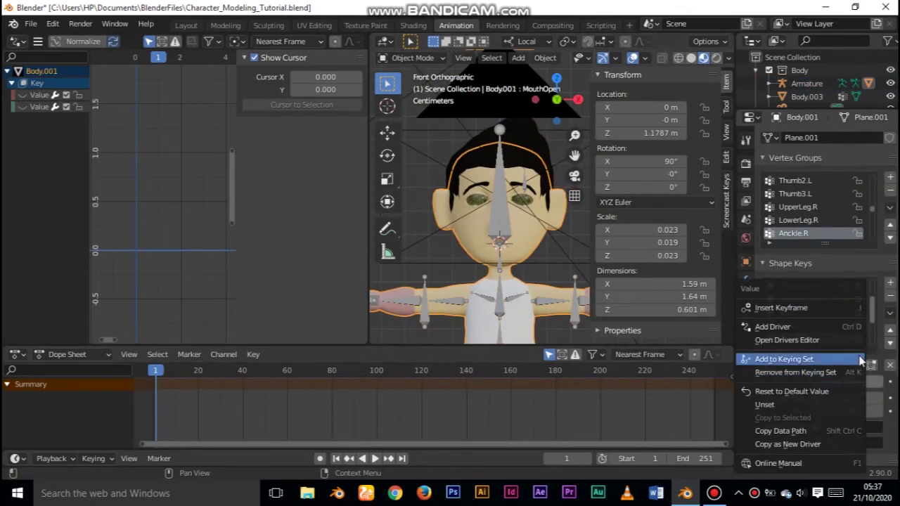
pyautogui.click(790, 325)
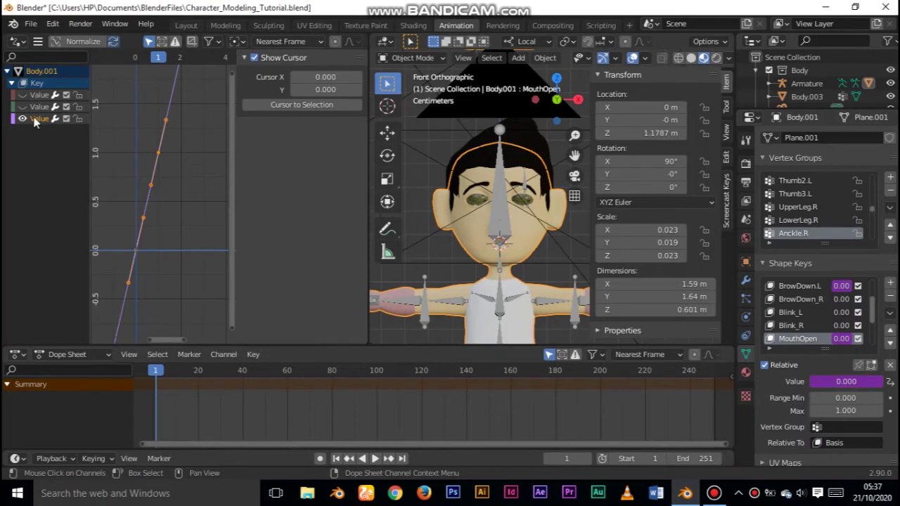
pyautogui.click(37, 118)
# Set the driver type to Averaged Value, with Armature as the target object and MouthC as the bone
pyautogui.click(307, 121)
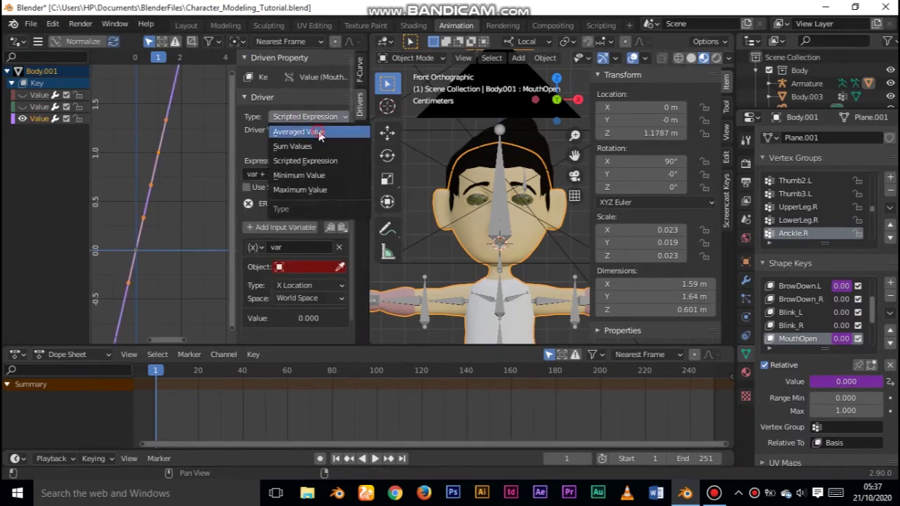
pyautogui.click(314, 132)
pyautogui.click(309, 225)
pyautogui.click(310, 243)
pyautogui.click(313, 238)
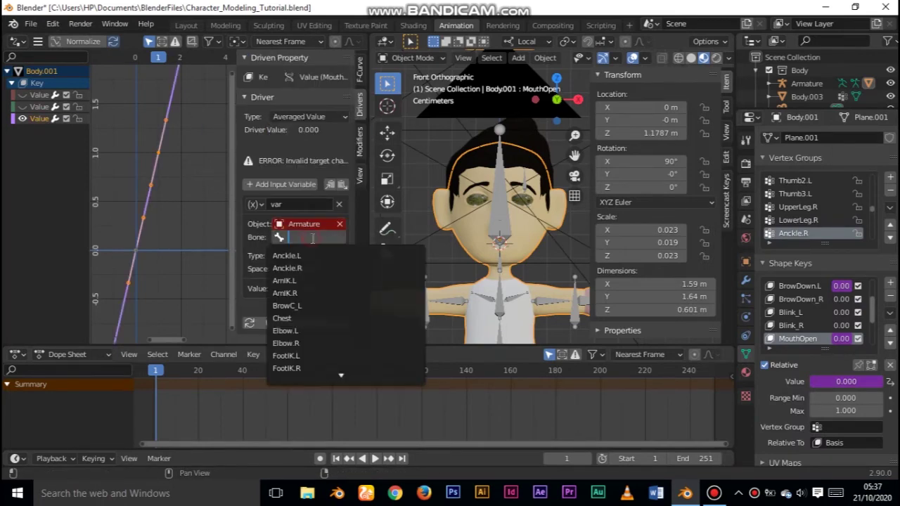
pyautogui.scroll(-20, 311, 321)
pyautogui.click(311, 321)
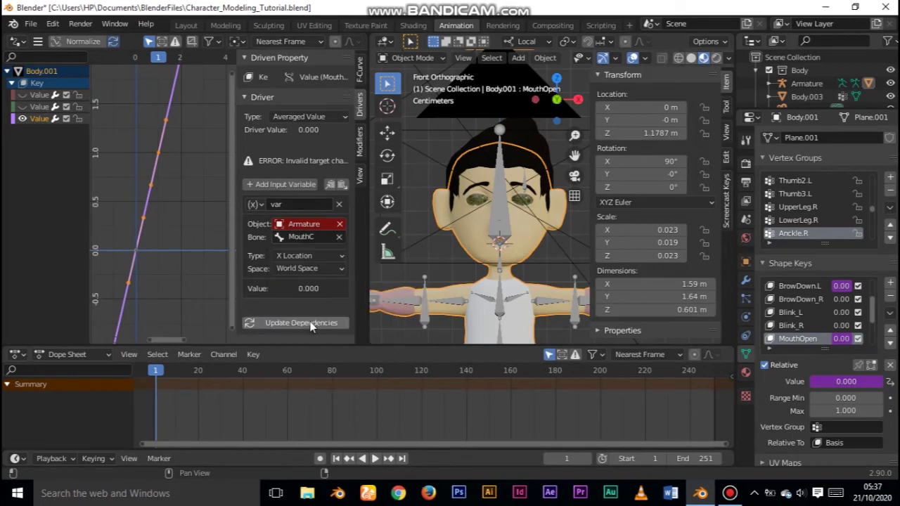
# Set the driver variable's transform type to Y Location and its space to Local Space
pyautogui.click(300, 255)
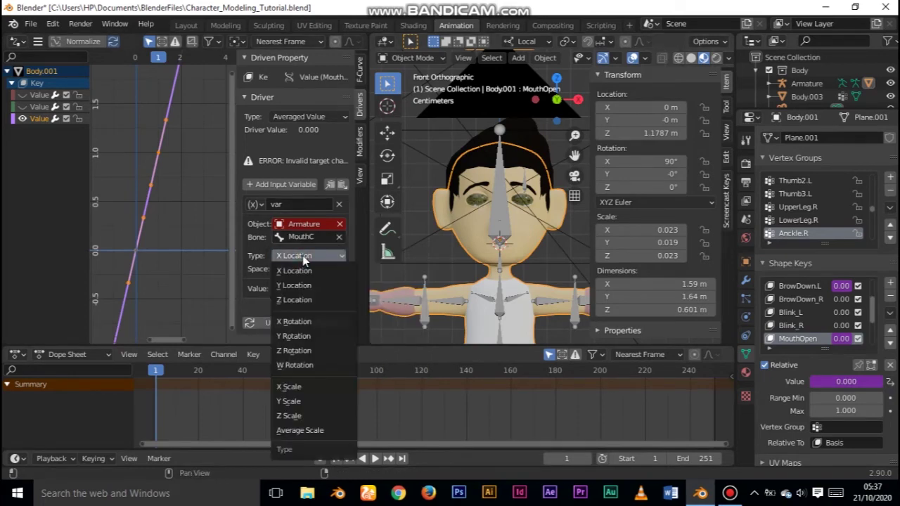
pyautogui.click(295, 287)
pyautogui.click(314, 269)
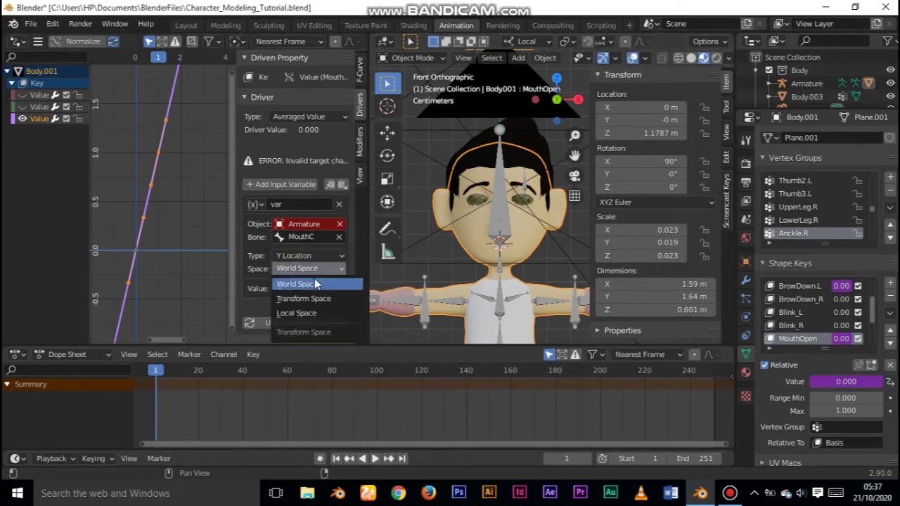
pyautogui.click(302, 313)
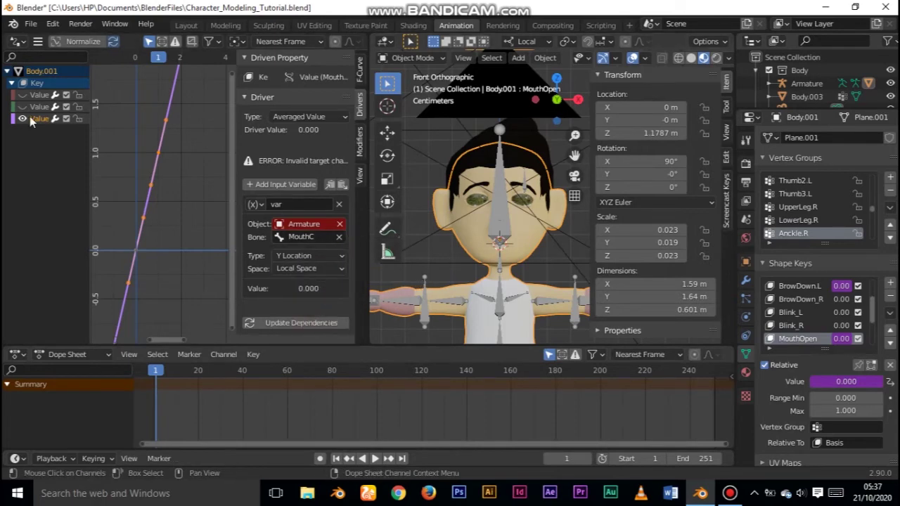
# Show all three driver curves, and switch the MouthOpen driver to Scripted Expression and back to Averaged Value
pyautogui.click(23, 94)
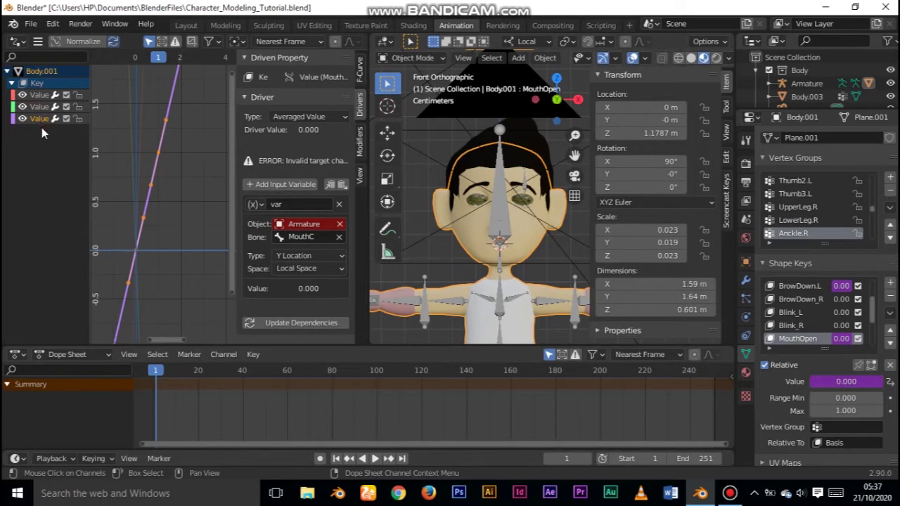
pyautogui.click(309, 116)
pyautogui.click(305, 160)
pyautogui.click(310, 119)
pyautogui.click(298, 131)
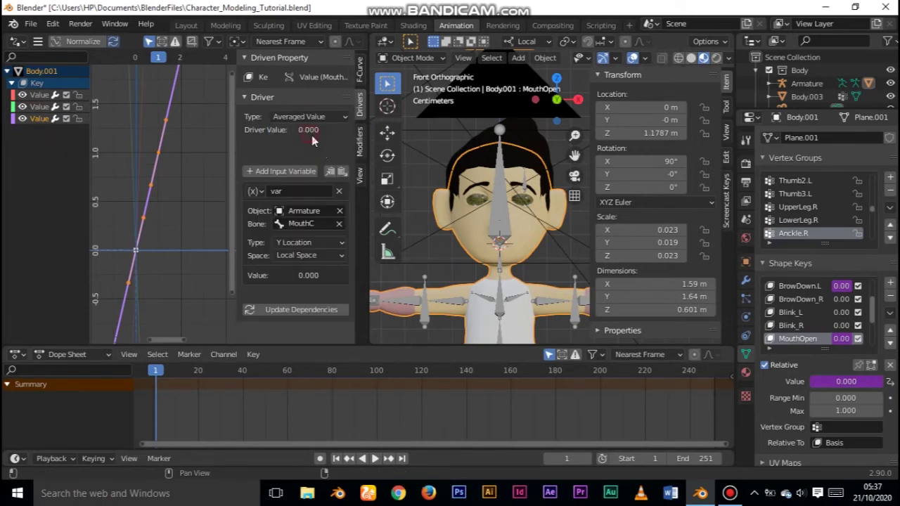
# Select the armature, enter Pose Mode and test the driver by moving MouthC up its Y axis about 0.44 m
pyautogui.click(502, 271)
pyautogui.click(429, 60)
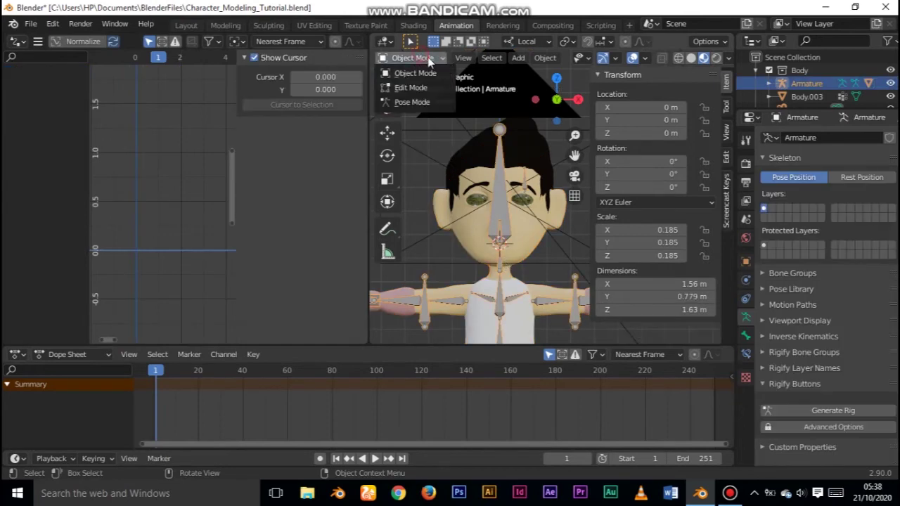
pyautogui.click(420, 103)
pyautogui.moveTo(498, 194); pyautogui.dragTo(499, 175)
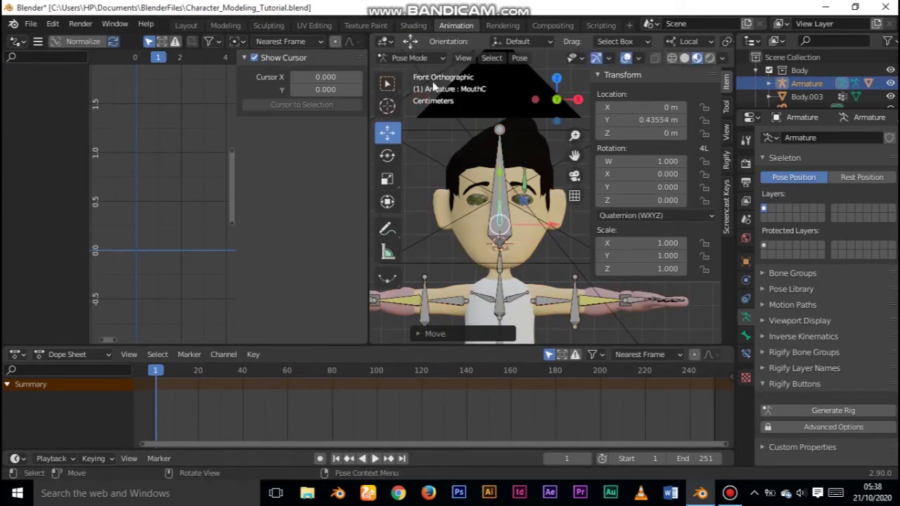
# Switch to the Layout workspace, select the armature and put it in Pose Mode
pyautogui.click(193, 26)
pyautogui.keyDown('ctrl'); pyautogui.moveTo(416, 243); pyautogui.dragTo(301, 146, button='middle'); pyautogui.keyUp('ctrl')
pyautogui.click(302, 146)
pyautogui.click(46, 58)
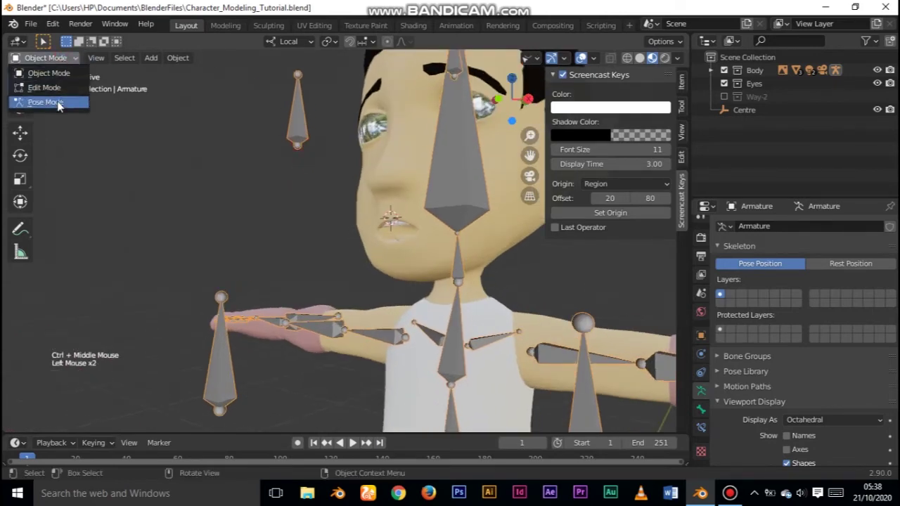
pyautogui.click(59, 103)
# Move the MouthC bone to test the MouthOpen driver, clear its location, and return to the front view
pyautogui.keyDown('ctrl'); pyautogui.moveTo(281, 116); pyautogui.dragTo(291, 161, button='middle'); pyautogui.keyUp('ctrl')
pyautogui.moveTo(321, 125); pyautogui.dragTo(321, 64)
pyautogui.moveTo(324, 185); pyautogui.dragTo(250, 214, button='middle')
pyautogui.moveTo(296, 80); pyautogui.dragTo(315, 169)
pyautogui.hotkey('alt', 'g')
pyautogui.press('KP_1')
pyautogui.keyDown('ctrl'); pyautogui.moveTo(314, 169); pyautogui.dragTo(408, 251, button='middle'); pyautogui.keyUp('ctrl')
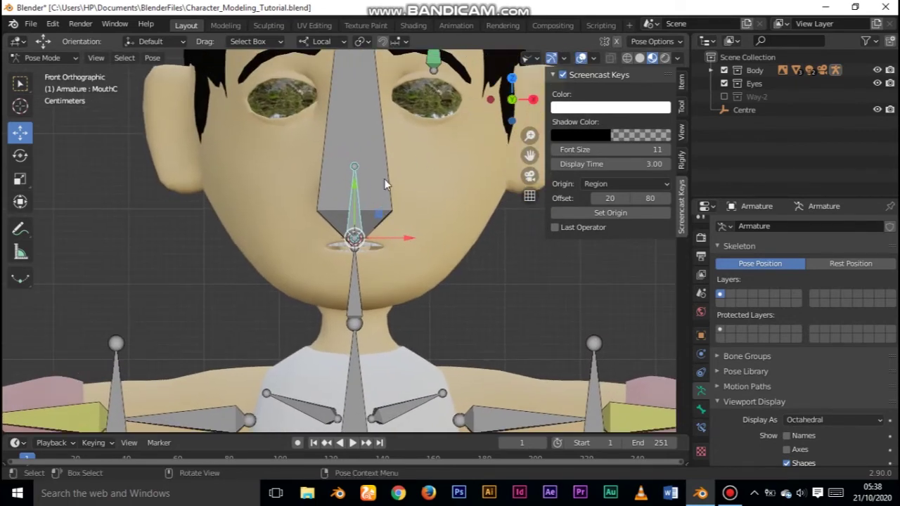
# Turn off the armature's In Front viewport display and return to the front view
pyautogui.click(335, 149)
pyautogui.keyDown('ctrl'); pyautogui.moveTo(517, 300); pyautogui.dragTo(517, 281, button='middle'); pyautogui.keyUp('ctrl')
pyautogui.click(701, 408)
pyautogui.moveTo(756, 443); pyautogui.dragTo(756, 355, button='middle')
pyautogui.click(701, 390)
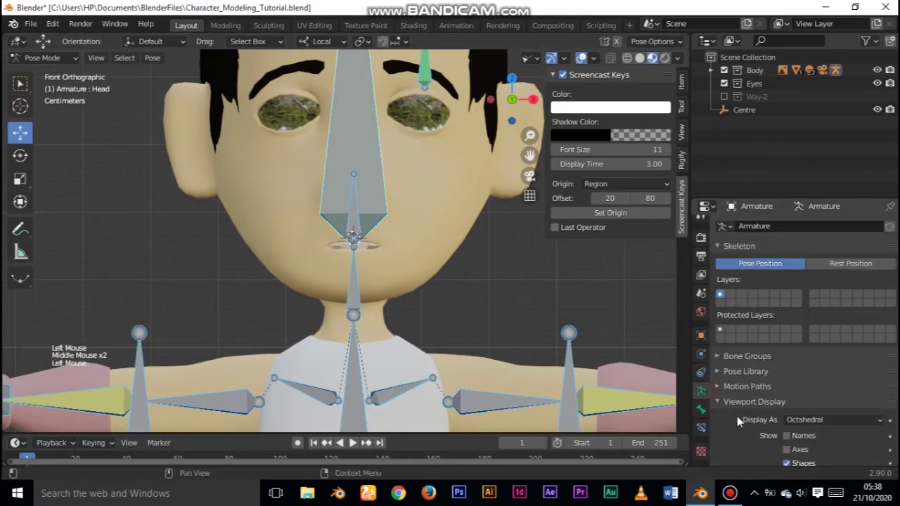
pyautogui.moveTo(787, 450); pyautogui.dragTo(787, 359, button='middle')
pyautogui.click(786, 398)
pyautogui.moveTo(382, 231)
pyautogui.keyDown('ctrl'); pyautogui.mouseDown(button='middle')
pyautogui.moveTo(357, 220)
pyautogui.moveTo(297, 227)
pyautogui.moveTo(372, 253)
pyautogui.moveTo(484, 207)
pyautogui.moveTo(350, 247)
pyautogui.moveTo(365, 163)
pyautogui.moveTo(359, 119)
pyautogui.moveTo(354, 209)
pyautogui.moveTo(365, 232)
pyautogui.mouseUp(button='middle'); pyautogui.keyUp('ctrl')
pyautogui.press('KP_1')
pyautogui.keyDown('shift'); pyautogui.moveTo(366, 232); pyautogui.dragTo(408, 338, button='middle'); pyautogui.keyUp('shift')
# Test the MouthC control by moving it down its local Y axis, and clear its location
pyautogui.click(340, 192)
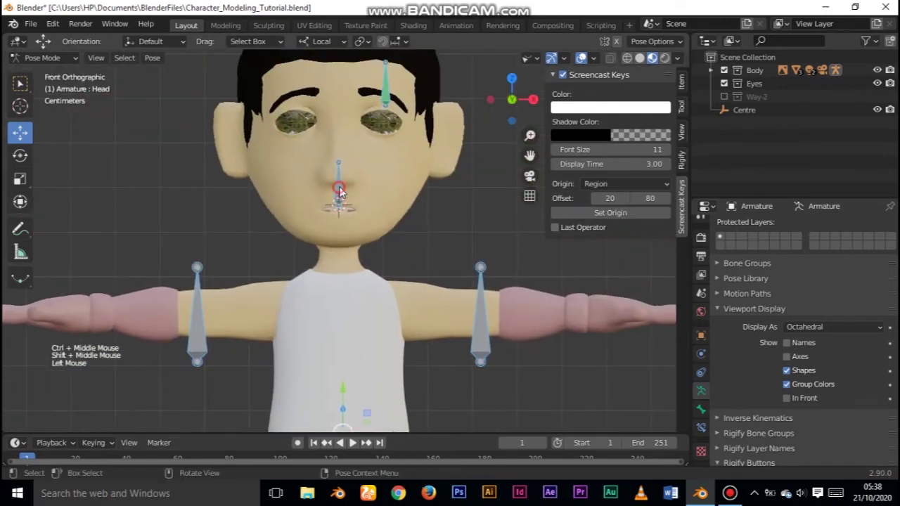
pyautogui.moveTo(339, 158); pyautogui.dragTo(338, 226)
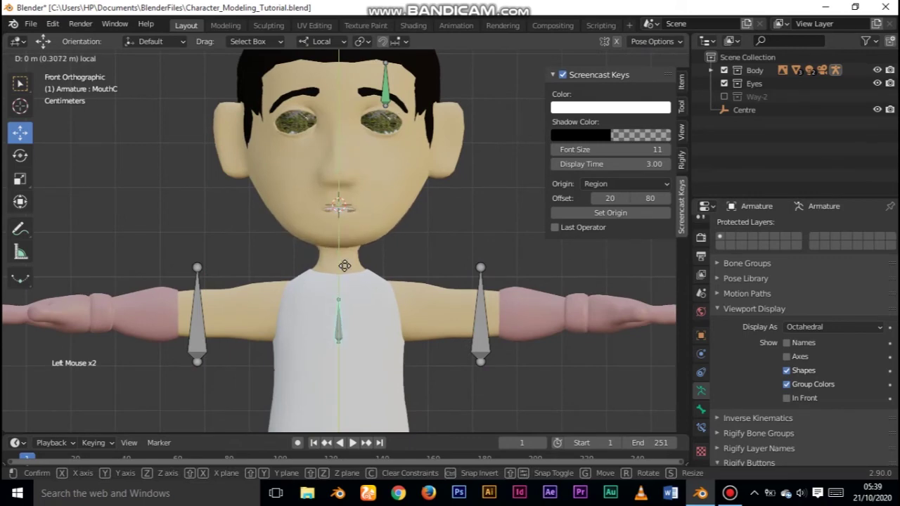
pyautogui.click(337, 289)
pyautogui.hotkey('alt', 'g')
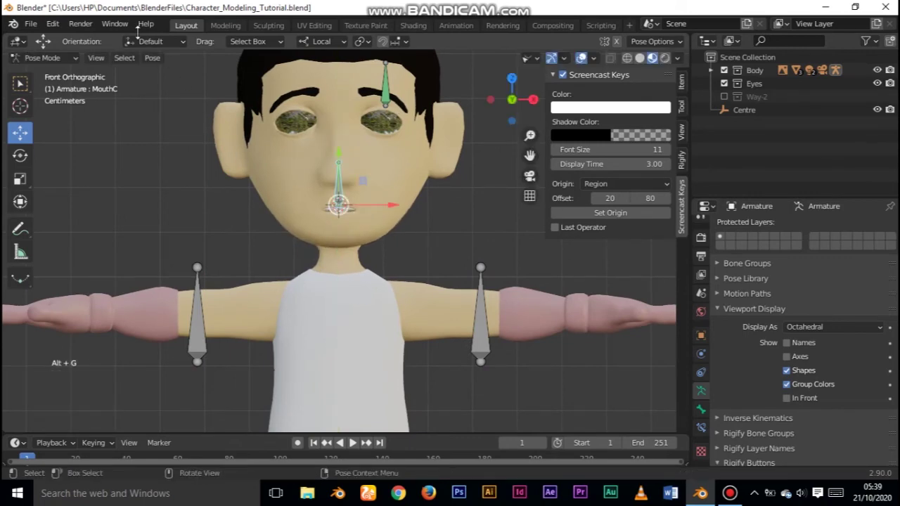
# In the Animation workspace, add a driver to the body mesh's MouthClose shape key value and set its type to Averaged Value
pyautogui.click(458, 26)
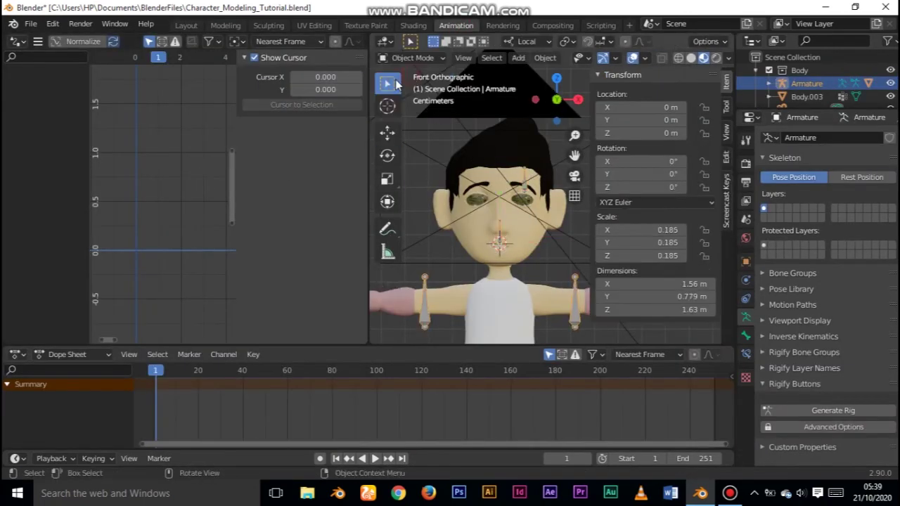
pyautogui.click(522, 253)
pyautogui.moveTo(873, 315); pyautogui.dragTo(867, 342)
pyautogui.click(828, 338)
pyautogui.rightClick(841, 381)
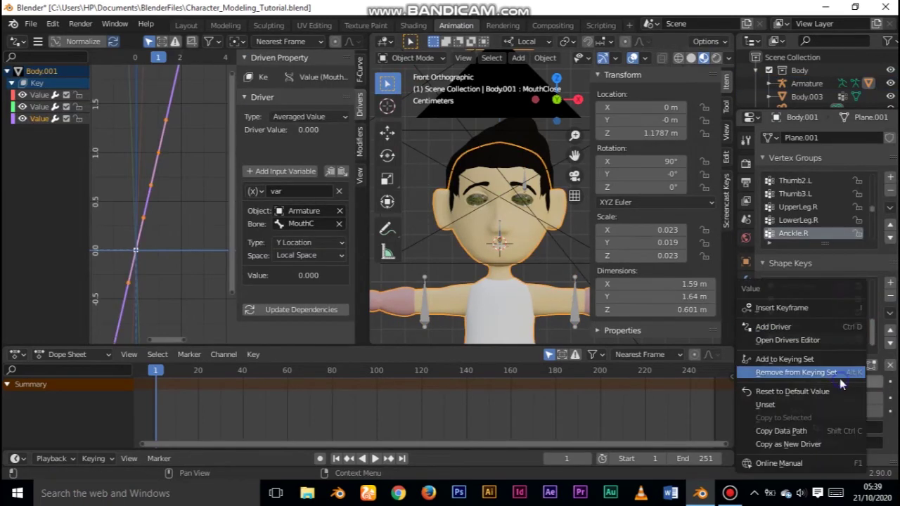
pyautogui.click(816, 327)
pyautogui.click(837, 208)
pyautogui.click(834, 223)
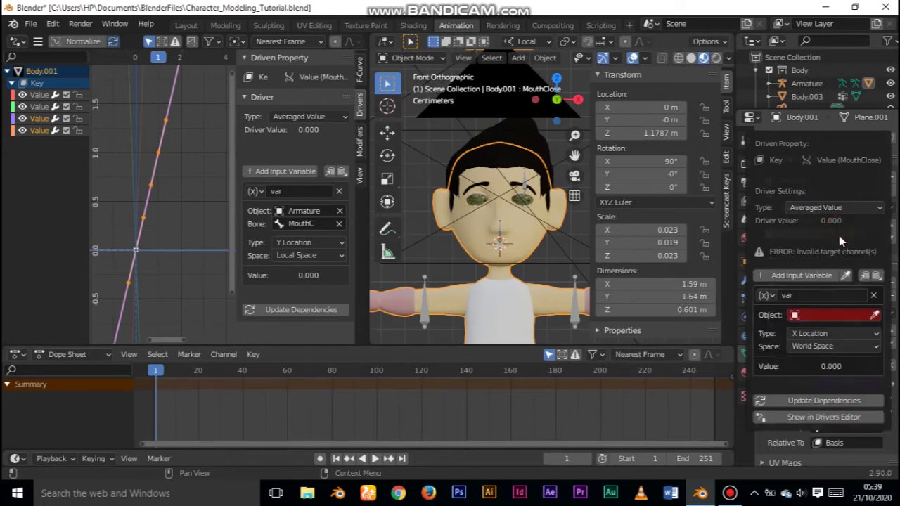
# Set the MouthClose driver variable's transform type to Y Location and its space to Local Space
pyautogui.click(836, 335)
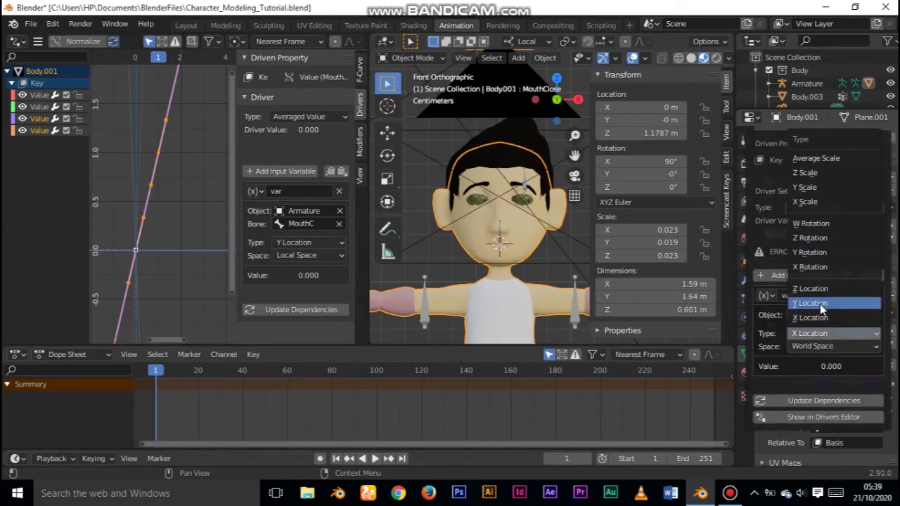
pyautogui.click(829, 302)
pyautogui.click(834, 346)
pyautogui.click(819, 392)
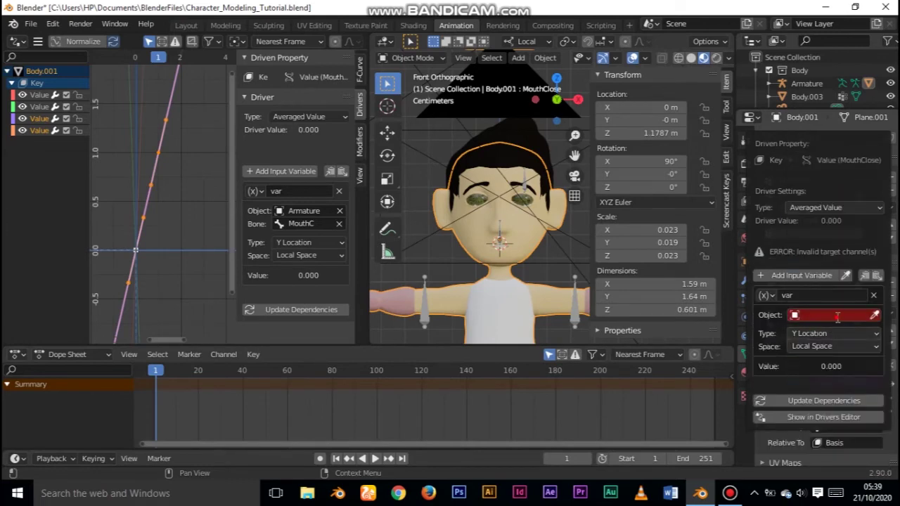
# Set the MouthClose driver's target object to Armature and its bone to MouthC
pyautogui.click(837, 317)
pyautogui.click(834, 325)
pyautogui.click(835, 328)
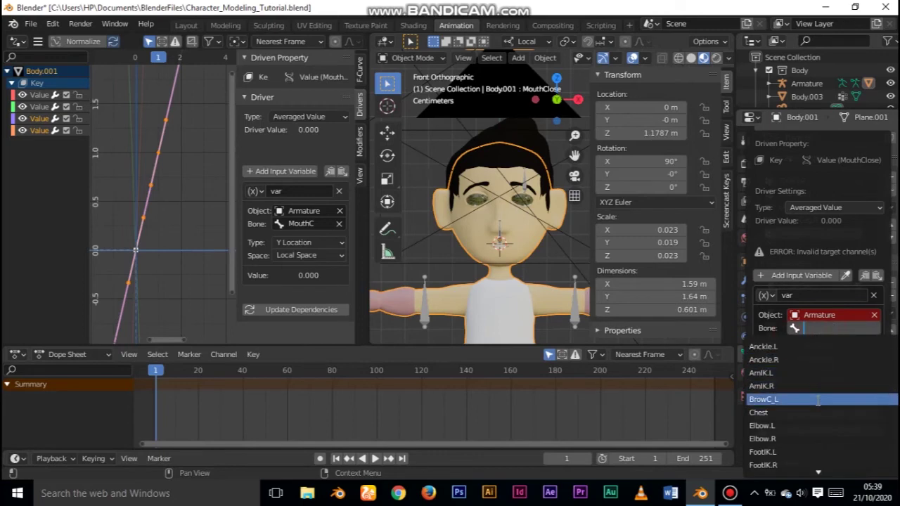
pyautogui.scroll(-5, 819, 408)
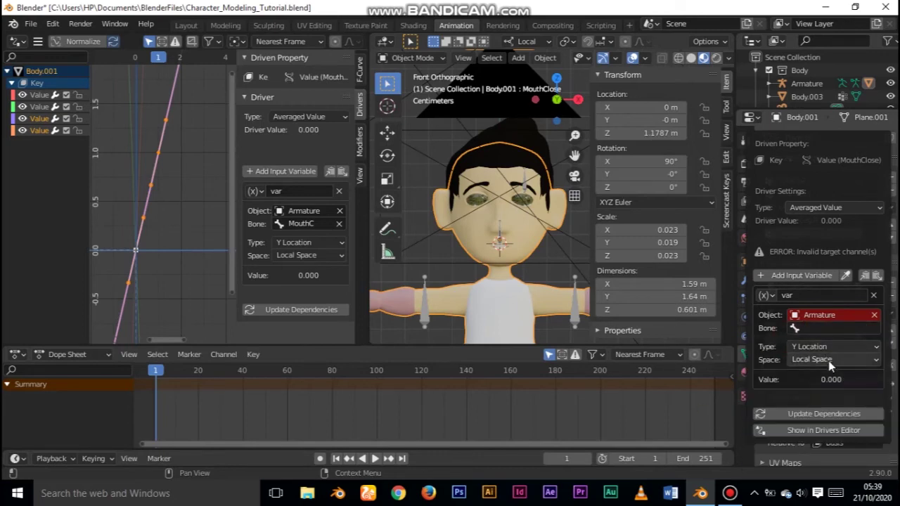
pyautogui.click(835, 329)
pyautogui.scroll(-6, 809, 436)
pyautogui.click(810, 453)
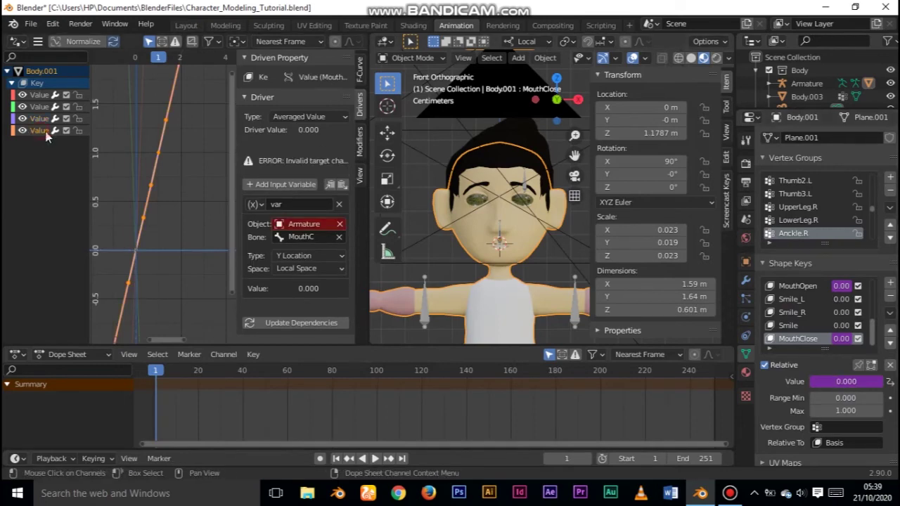
# Switch the MouthClose driver to Scripted Expression and back to Averaged Value
pyautogui.click(309, 116)
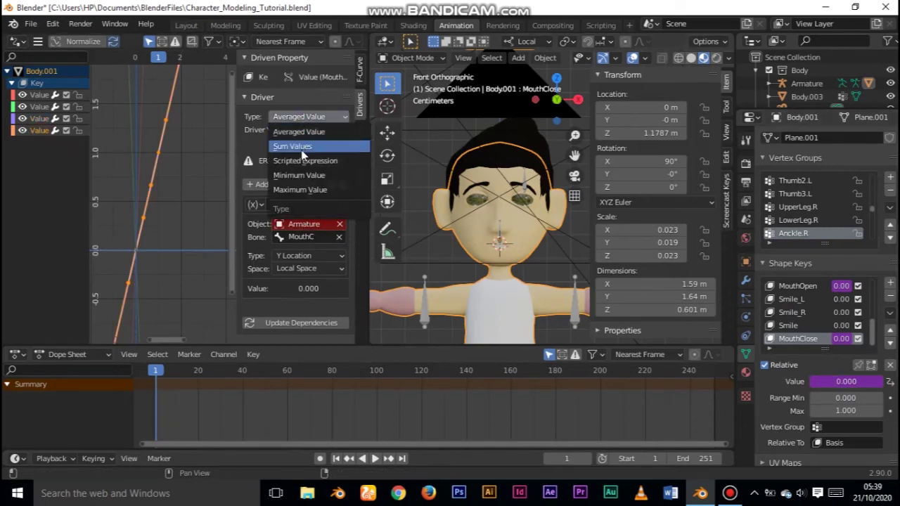
pyautogui.click(305, 161)
pyautogui.click(310, 117)
pyautogui.click(299, 132)
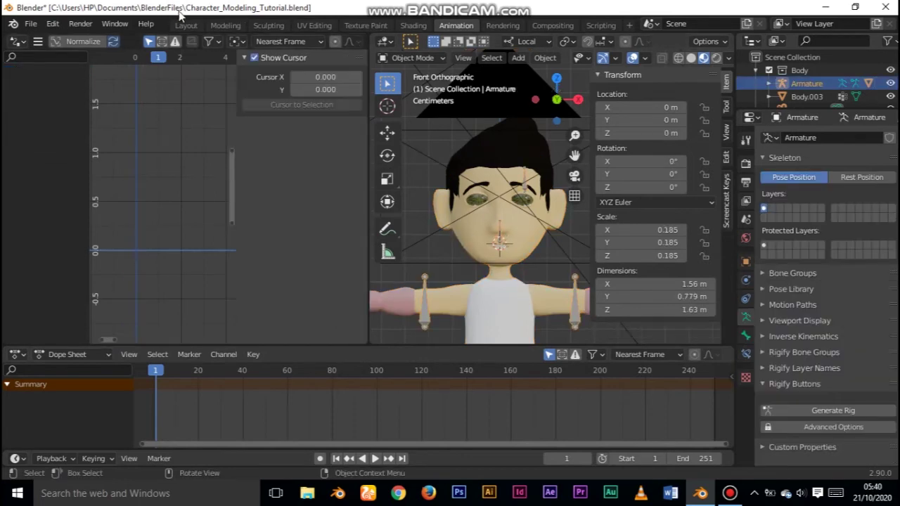
# In the Layout workspace, test the MouthClose driver by moving MouthC down in Pose Mode, and clear its location
pyautogui.click(186, 25)
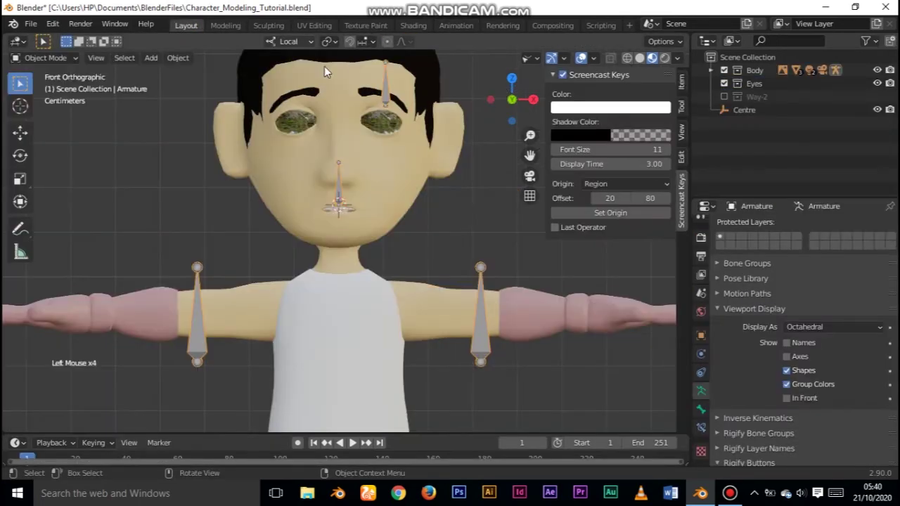
pyautogui.click(46, 57)
pyautogui.click(62, 105)
pyautogui.moveTo(340, 157); pyautogui.dragTo(361, 227)
pyautogui.keyDown('ctrl'); pyautogui.moveTo(361, 226); pyautogui.dragTo(372, 210, button='middle'); pyautogui.keyUp('ctrl')
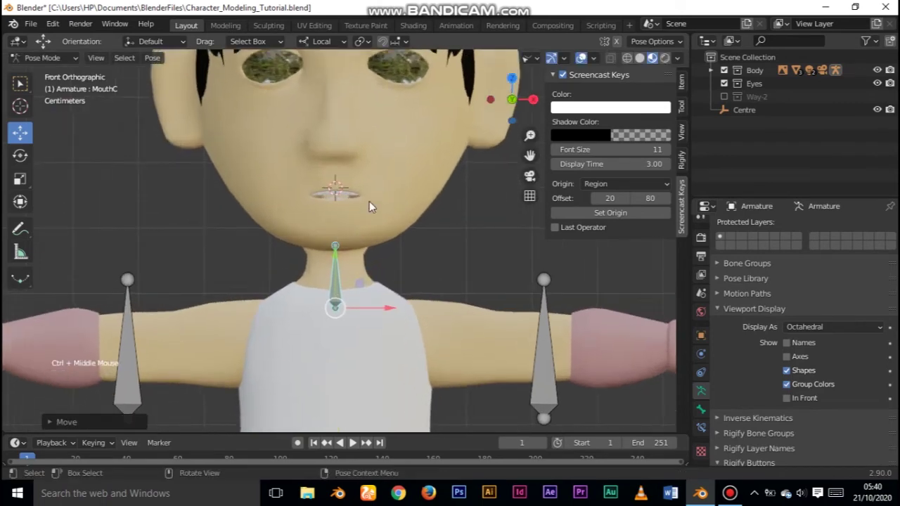
pyautogui.click(334, 254)
pyautogui.hotkey('alt', 'g')
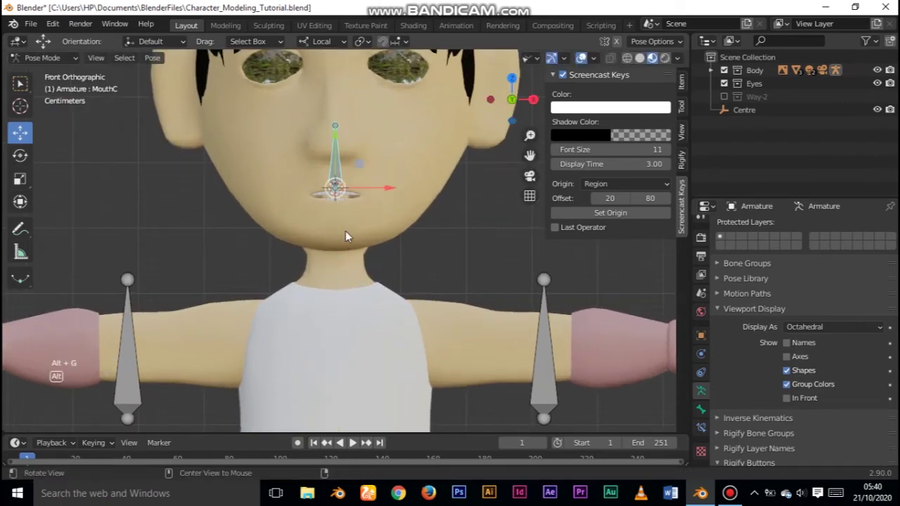
# Reselect the body mesh in Object Mode and isolate its MouthClose driver curve in the Animation workspace
pyautogui.click(42, 57)
pyautogui.click(35, 70)
pyautogui.click(252, 125)
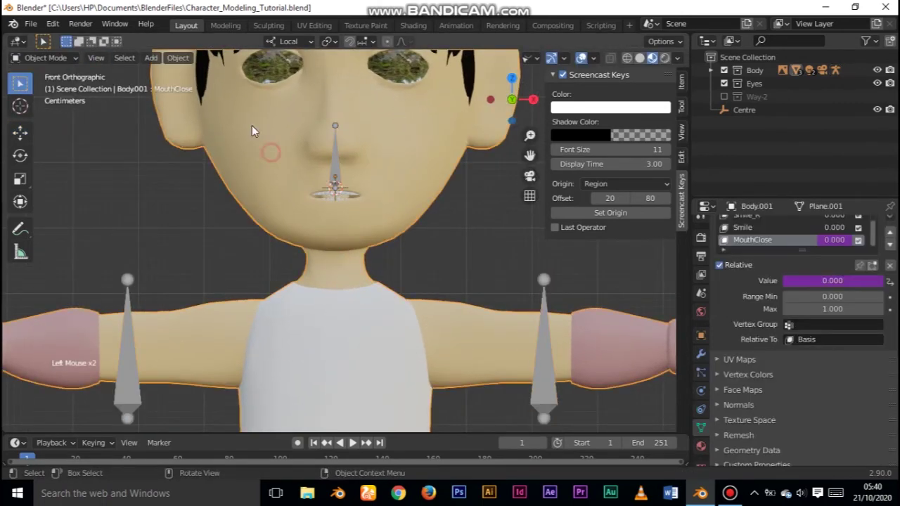
pyautogui.click(456, 25)
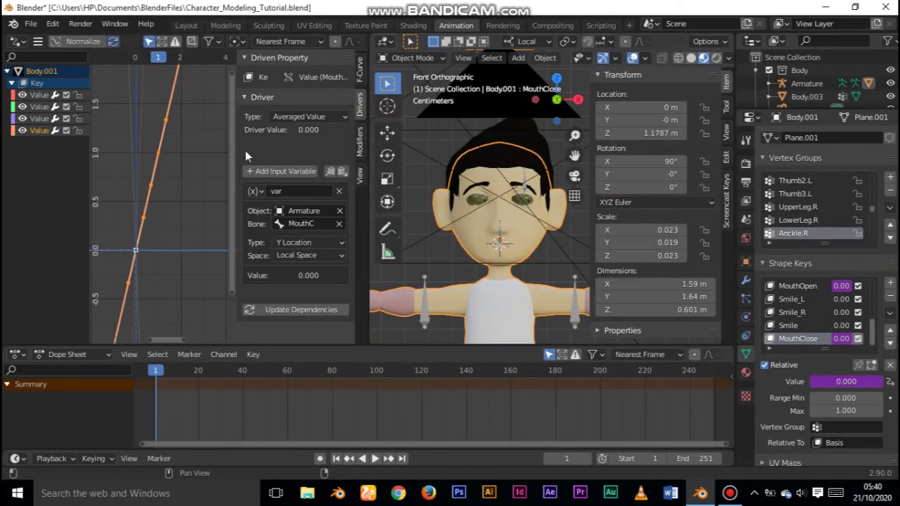
pyautogui.click(360, 144)
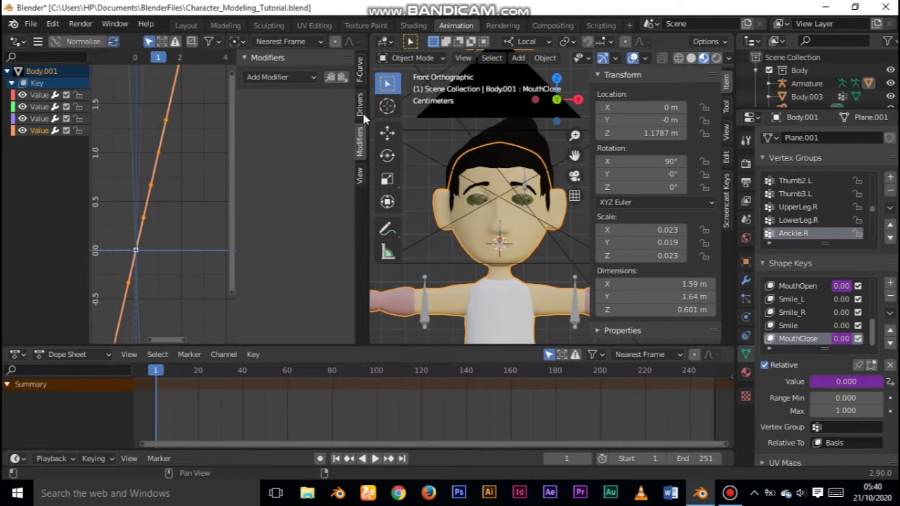
pyautogui.click(361, 116)
pyautogui.scroll(3, 171, 193)
pyautogui.moveTo(170, 194); pyautogui.dragTo(199, 180, button='middle')
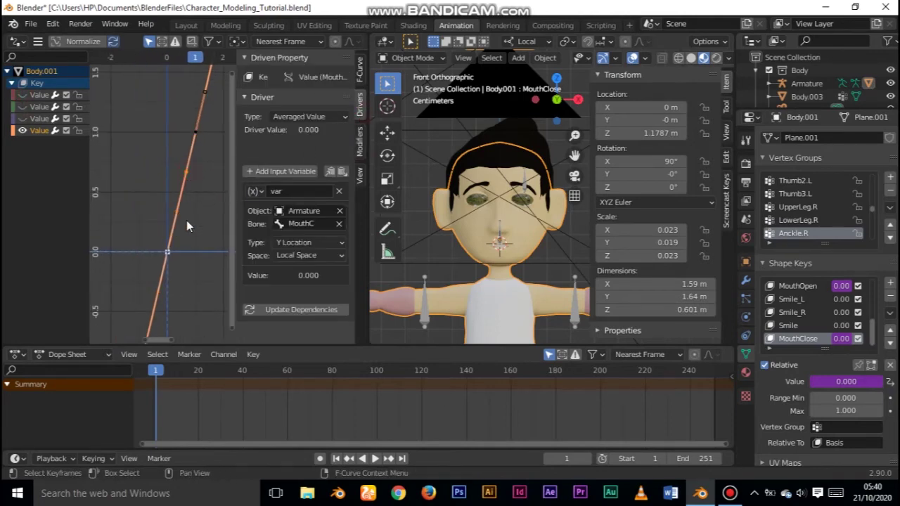
# Set the value of the MouthClose driver curve's keyframe at frame 1 to -1
pyautogui.click(260, 97)
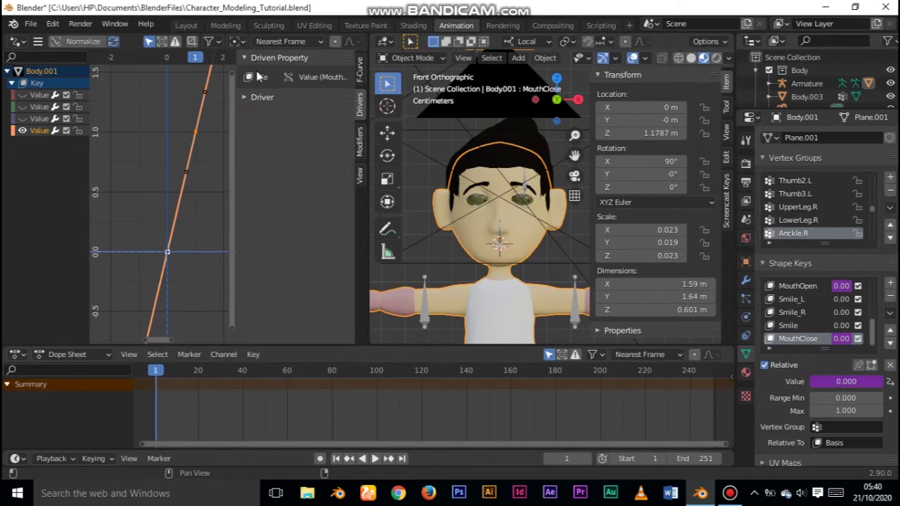
pyautogui.click(360, 74)
pyautogui.click(300, 122)
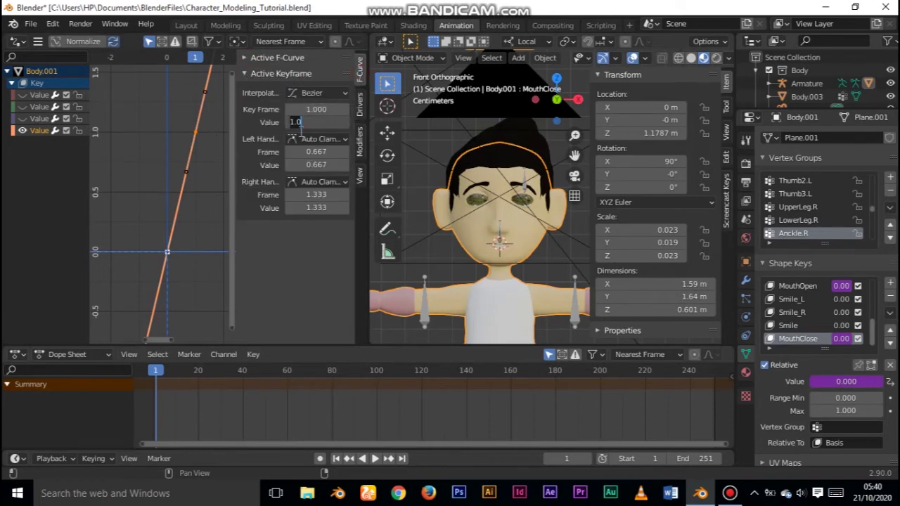
pyautogui.write('-1')
pyautogui.press('Return')
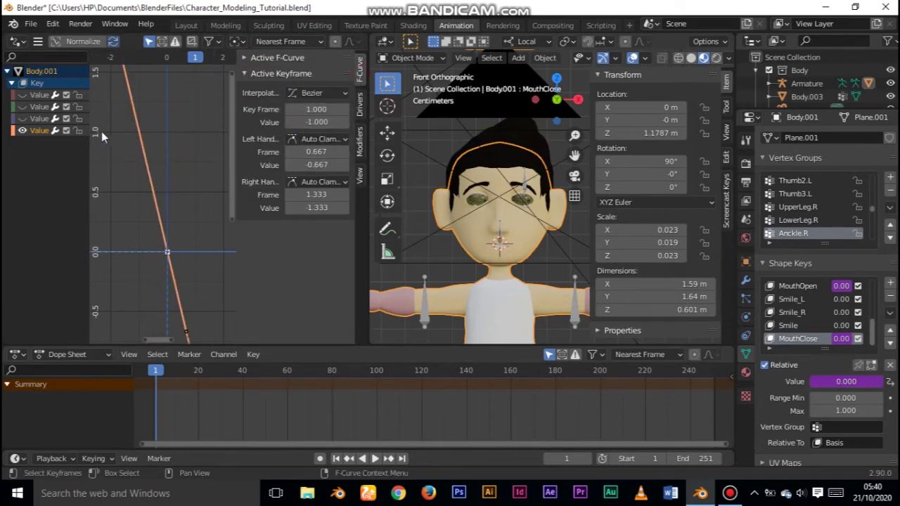
# Show the MouthOpen driver curve alongside the MouthClose curve to compare their slopes
pyautogui.click(23, 119)
pyautogui.click(37, 119)
pyautogui.click(151, 168)
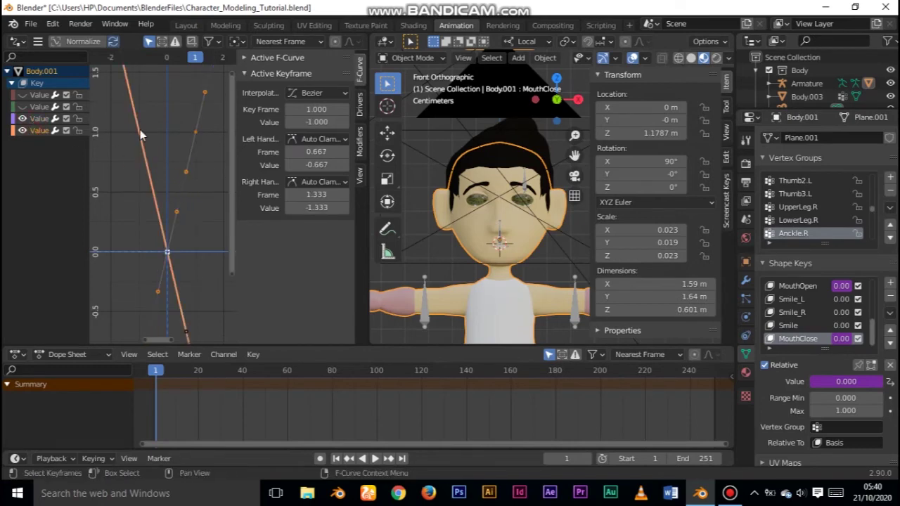
# Test the inverted MouthClose driver by moving MouthC in Pose Mode in the Layout workspace, and clear its location
pyautogui.click(195, 27)
pyautogui.click(46, 57)
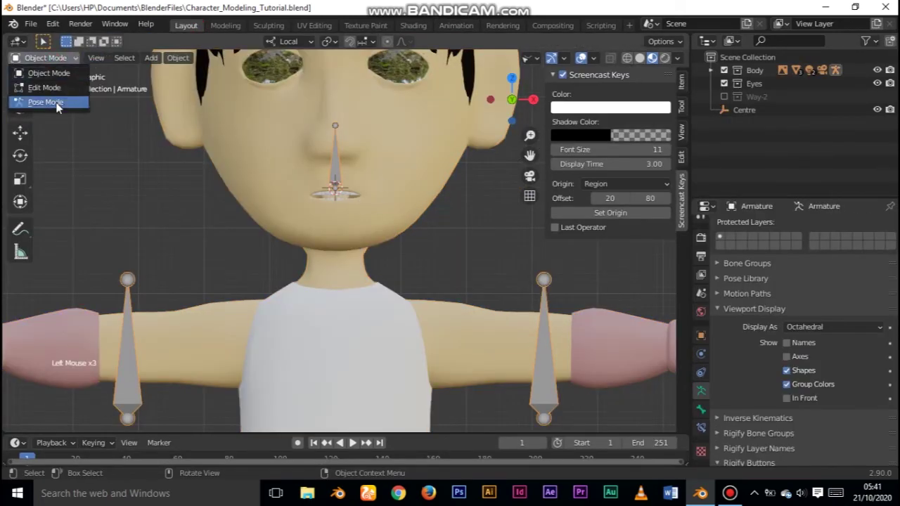
pyautogui.click(42, 104)
pyautogui.moveTo(334, 143); pyautogui.dragTo(367, 124)
pyautogui.hotkey('alt', 'g')
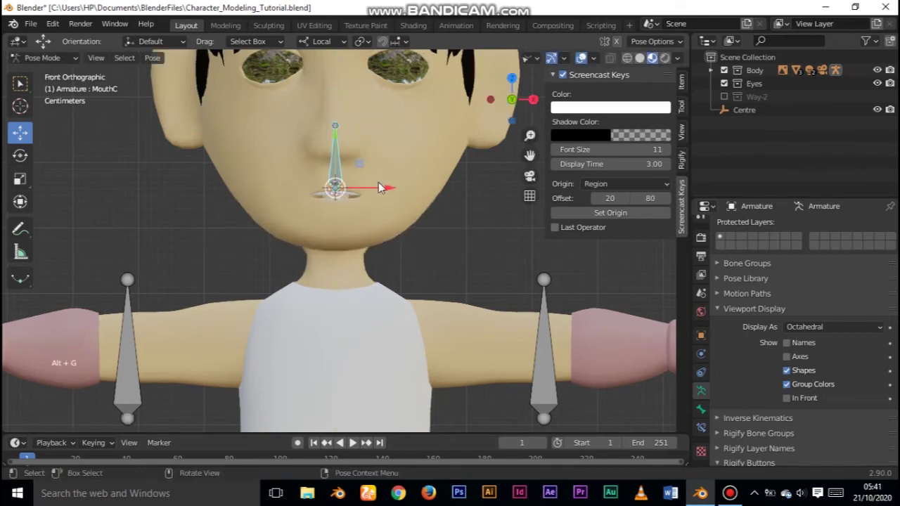
# Return to Object Mode, select the body mesh and switch to the Animation workspace
pyautogui.keyDown('ctrl'); pyautogui.moveTo(368, 194); pyautogui.dragTo(281, 158, button='middle'); pyautogui.keyUp('ctrl')
pyautogui.click(46, 58)
pyautogui.click(42, 73)
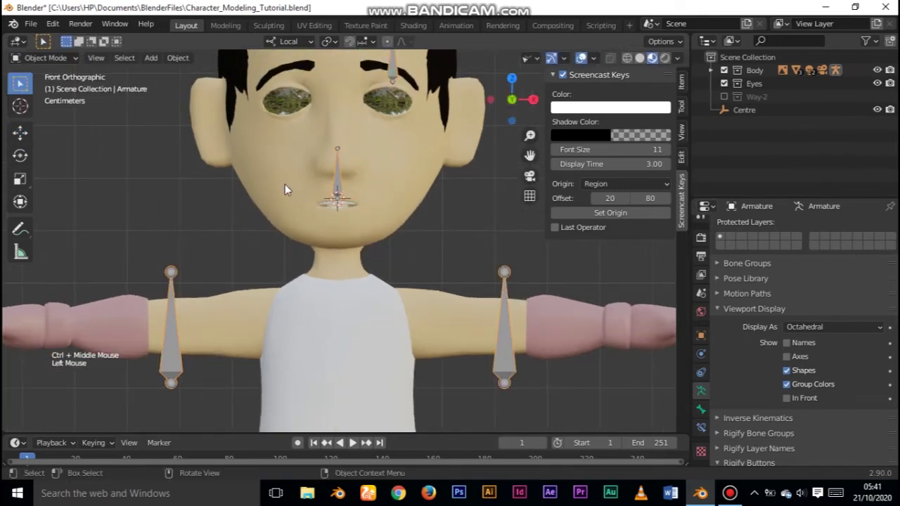
pyautogui.click(295, 225)
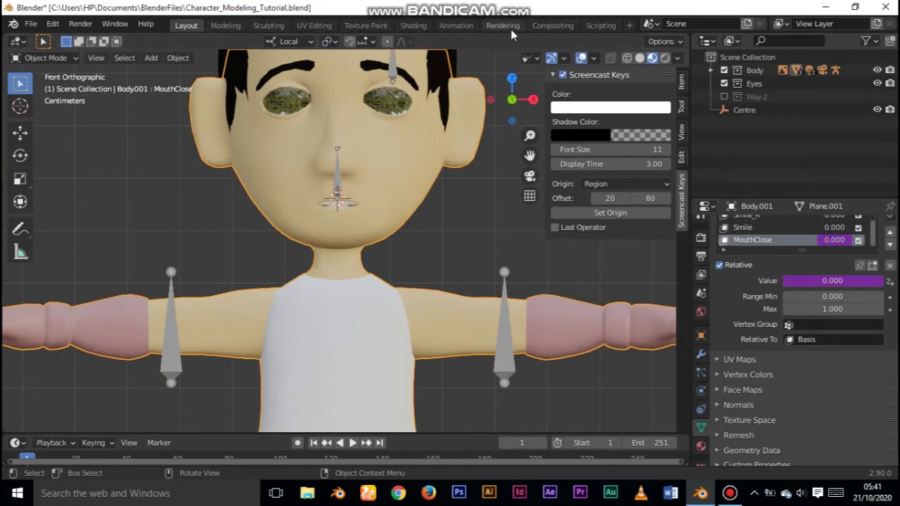
pyautogui.click(456, 25)
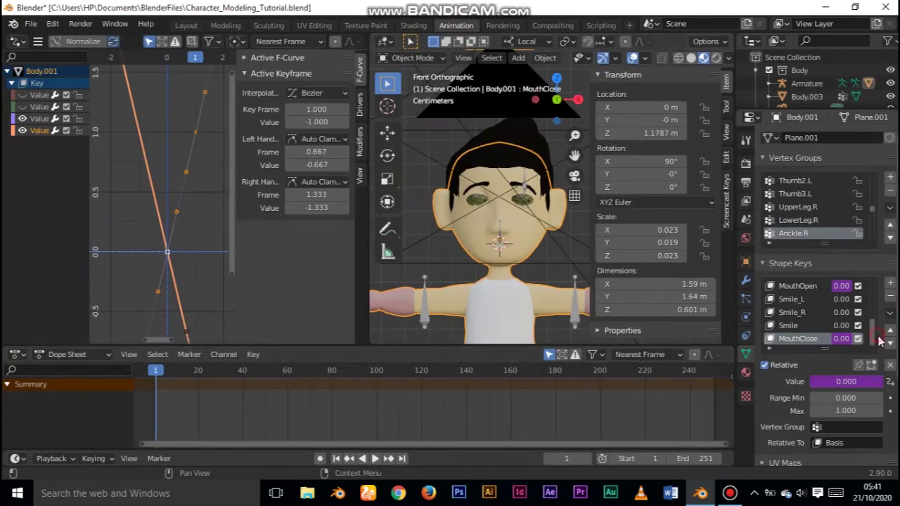
# Add a driver to the Smile shape key's value and set the driver type to Averaged Value
pyautogui.click(799, 325)
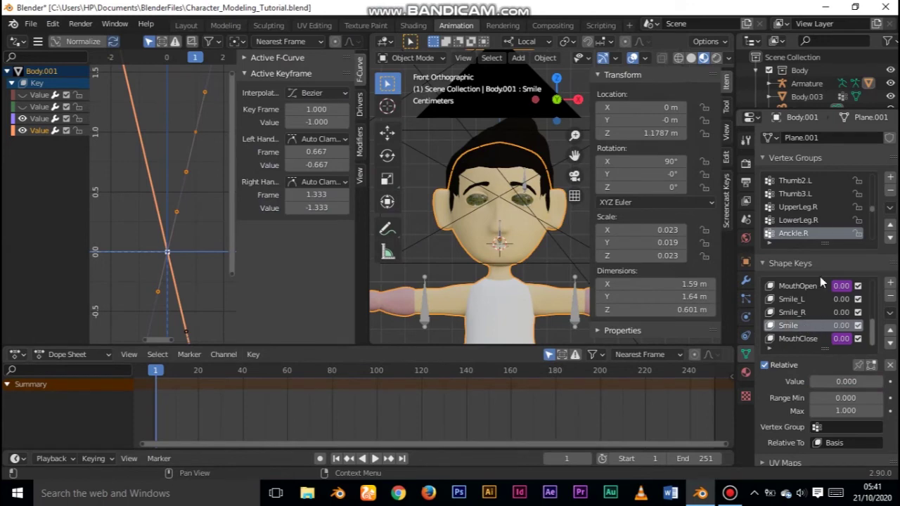
pyautogui.rightClick(845, 384)
pyautogui.click(793, 329)
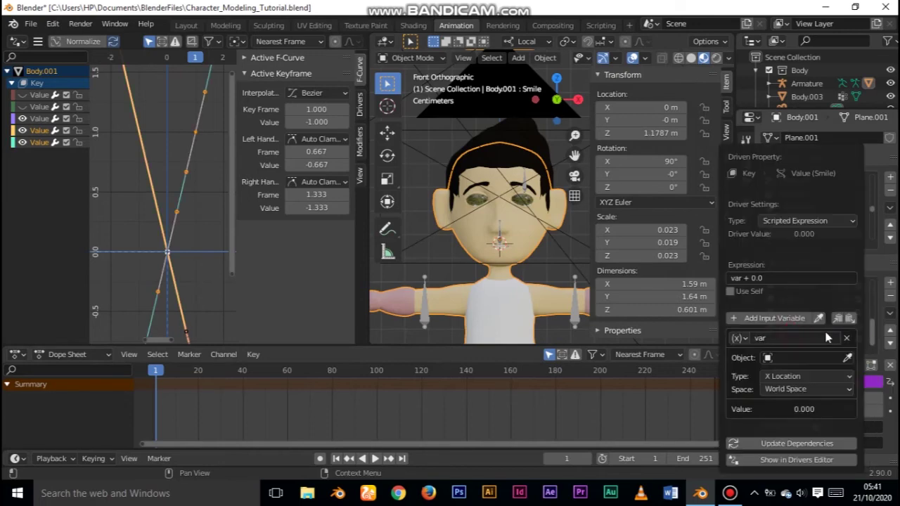
pyautogui.click(819, 209)
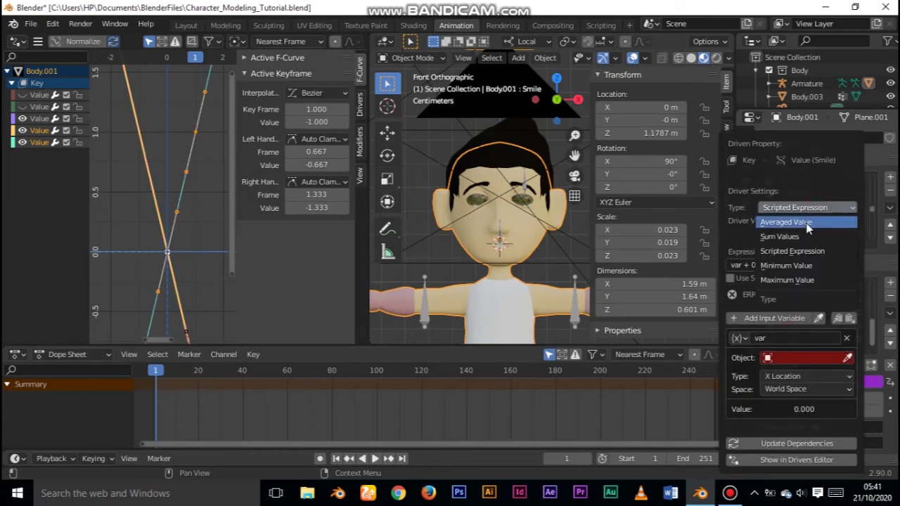
pyautogui.click(805, 224)
# Target the Smile driver's variable at the MouthC bone of the Armature object
pyautogui.click(807, 315)
pyautogui.click(766, 331)
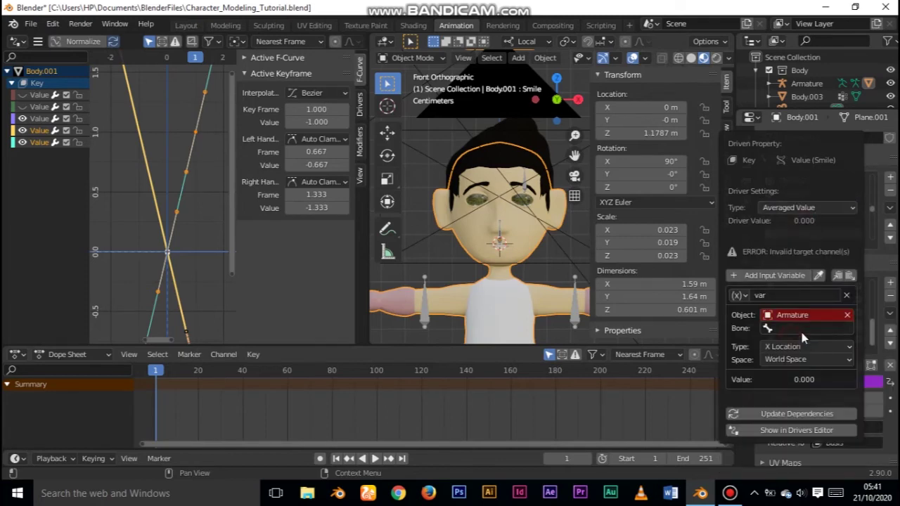
pyautogui.click(808, 328)
pyautogui.scroll(-12, 813, 412)
pyautogui.click(813, 414)
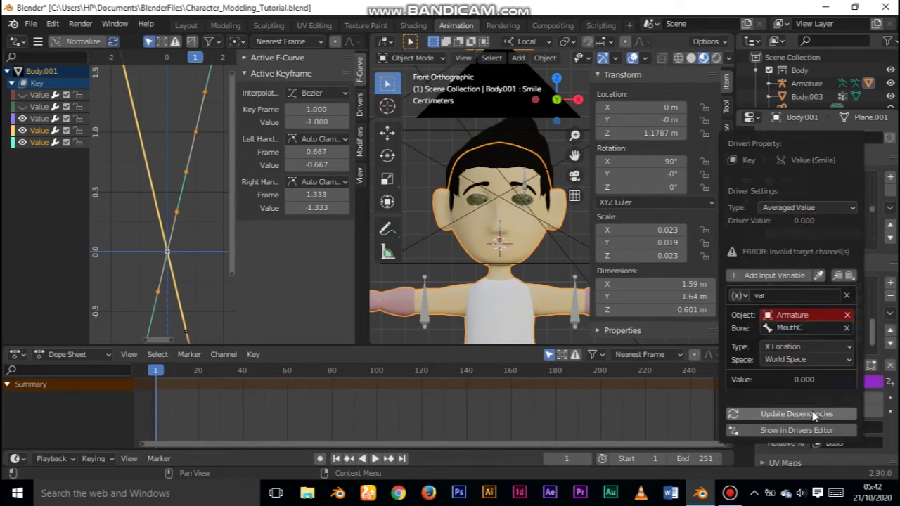
# Select the Smile driver curve in the Drivers editor and set its variable's transform type to Y Rotation
pyautogui.click(38, 143)
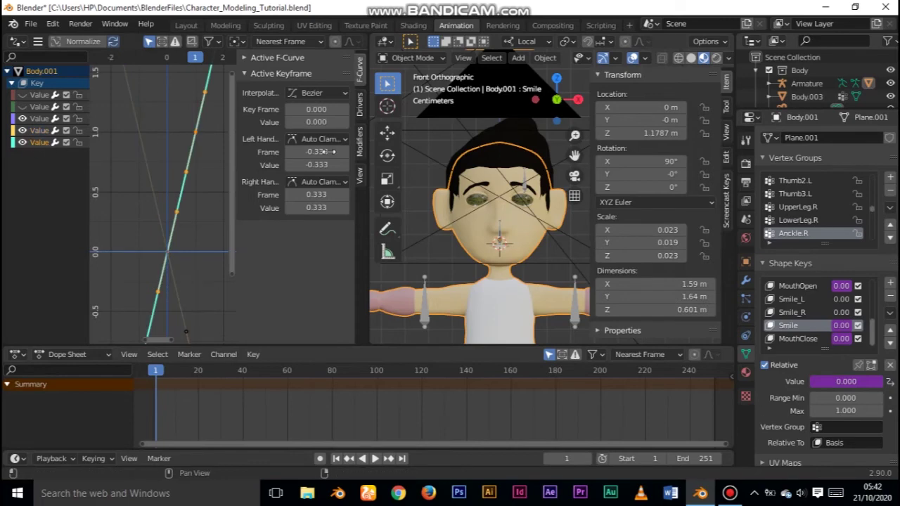
pyautogui.click(359, 104)
pyautogui.click(245, 74)
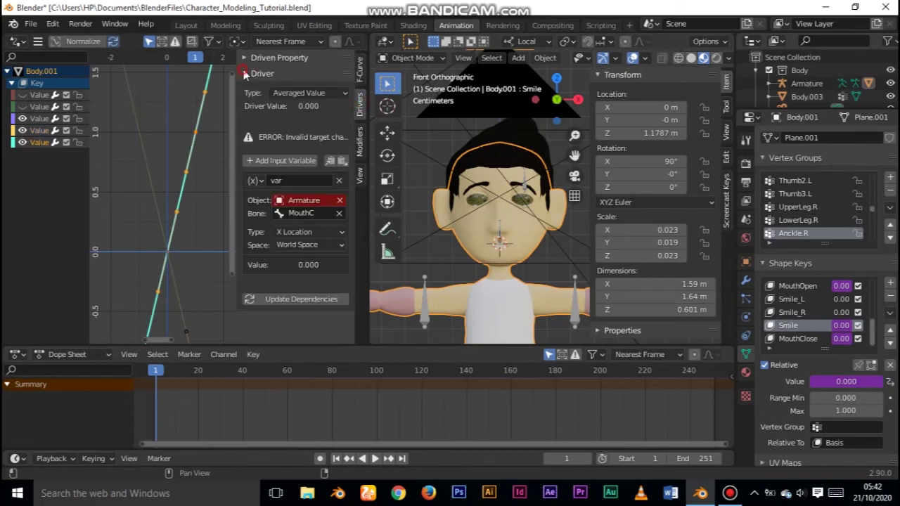
pyautogui.click(303, 233)
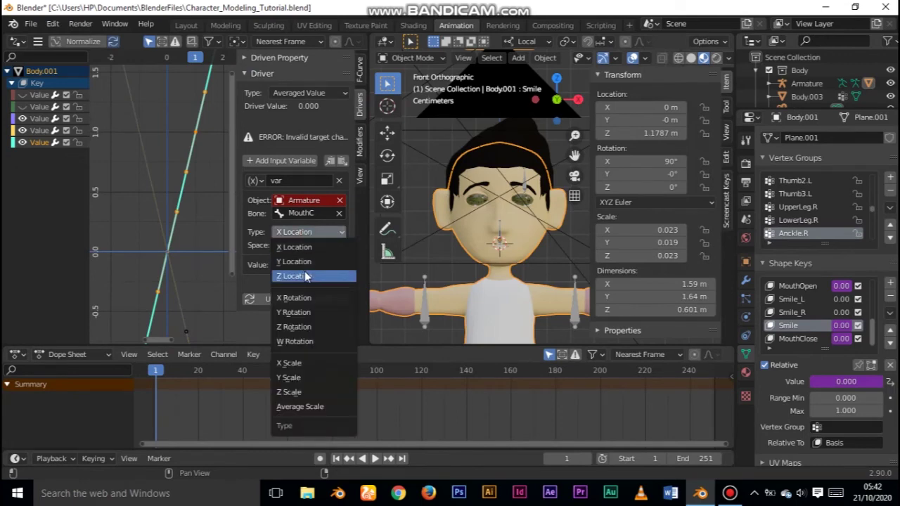
pyautogui.click(310, 328)
pyautogui.click(312, 235)
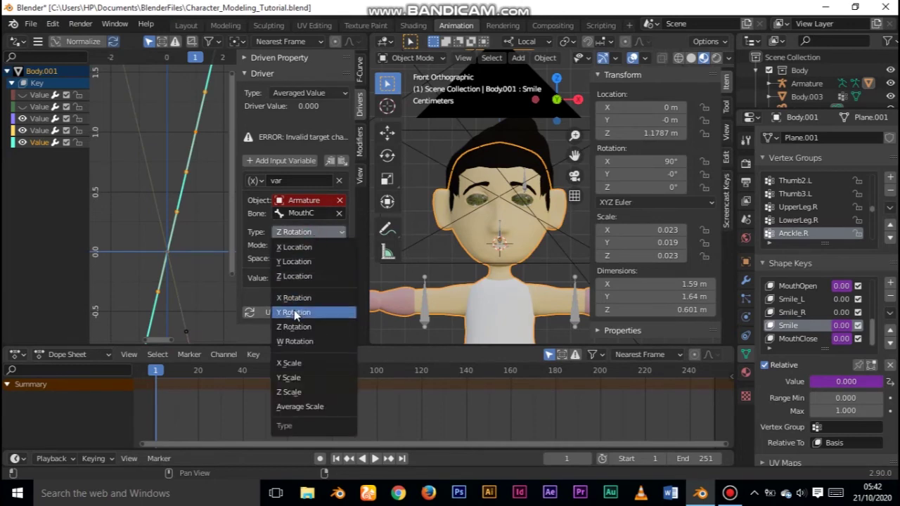
pyautogui.click(298, 316)
pyautogui.click(320, 249)
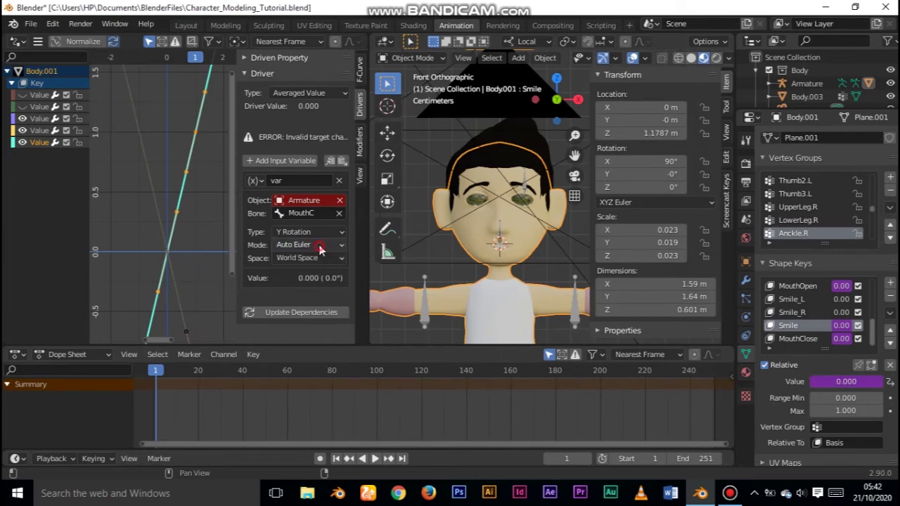
pyautogui.click(295, 96)
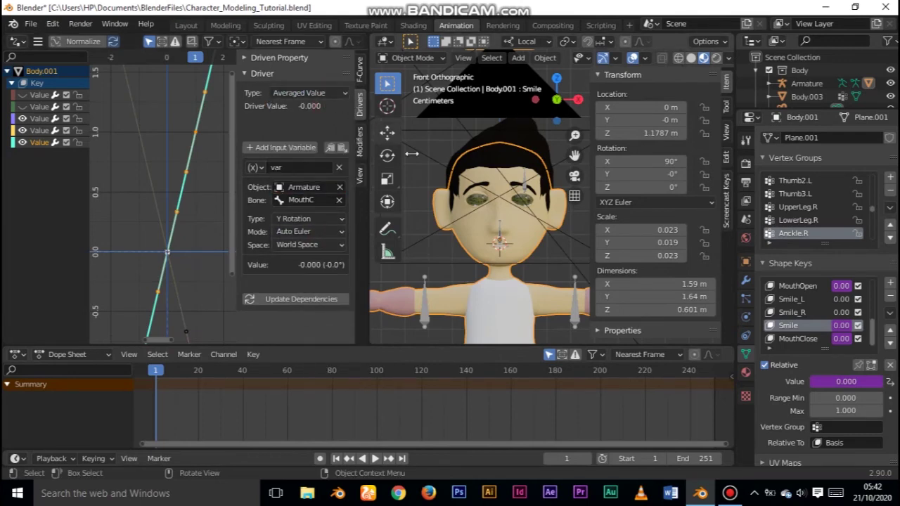
# Test the Smile driver in the Layout workspace by rotating MouthC in Pose Mode, and cancel the rotation
pyautogui.click(186, 25)
pyautogui.click(327, 170)
pyautogui.click(53, 58)
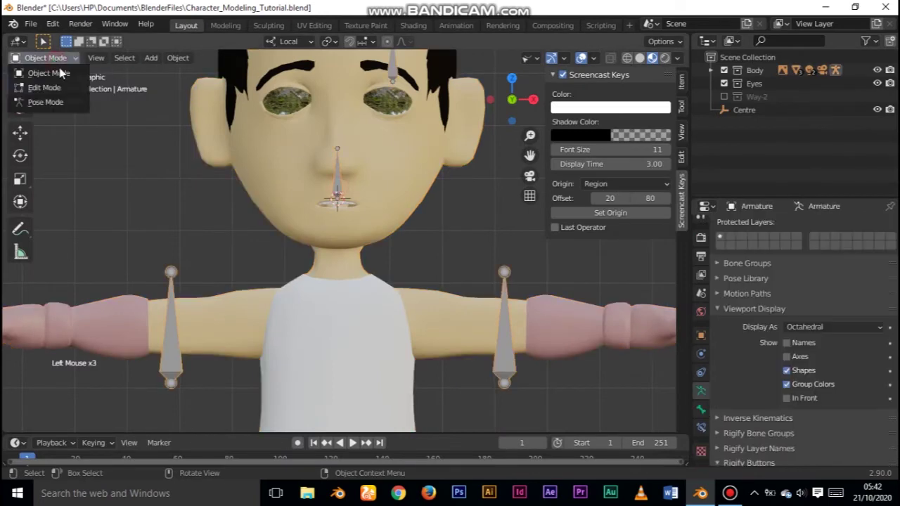
pyautogui.click(45, 102)
pyautogui.press('r')
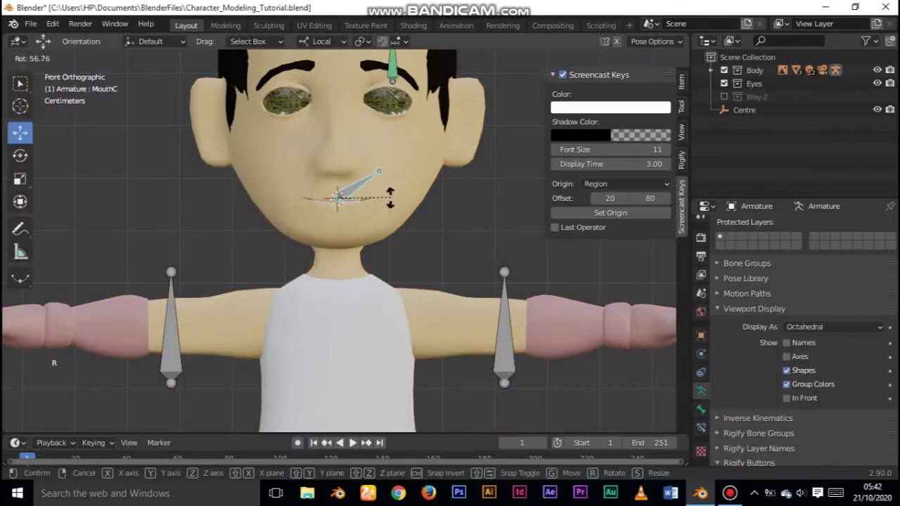
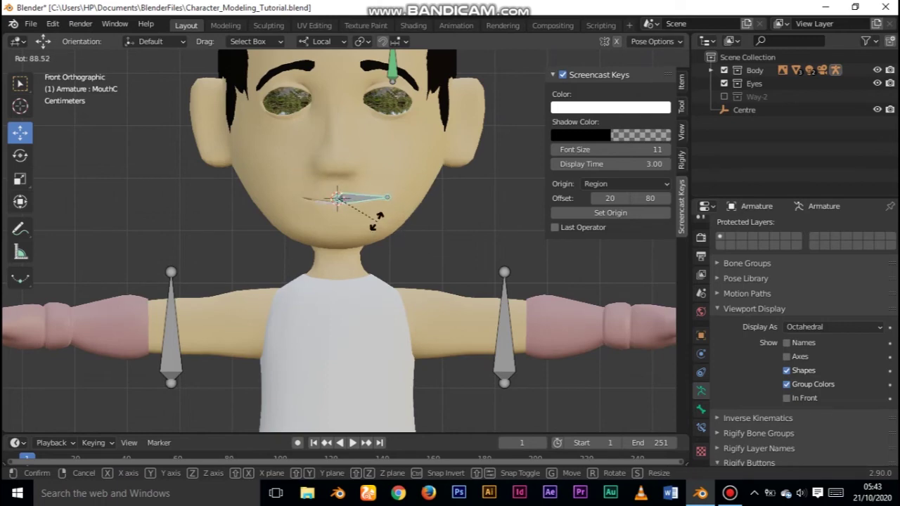
pyautogui.press('Escape')
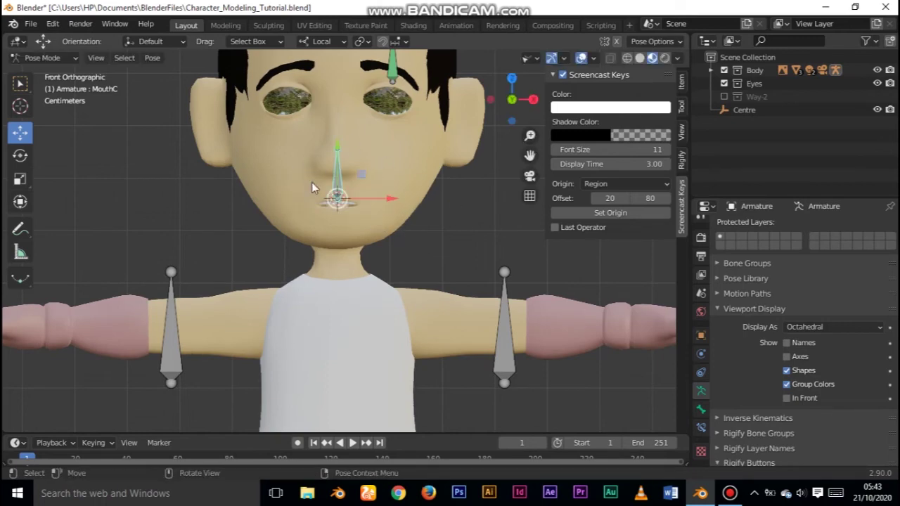
# Return to Object Mode, select the body mesh and review the Smile driver in the Animation workspace
pyautogui.click(42, 57)
pyautogui.click(43, 72)
pyautogui.click(290, 190)
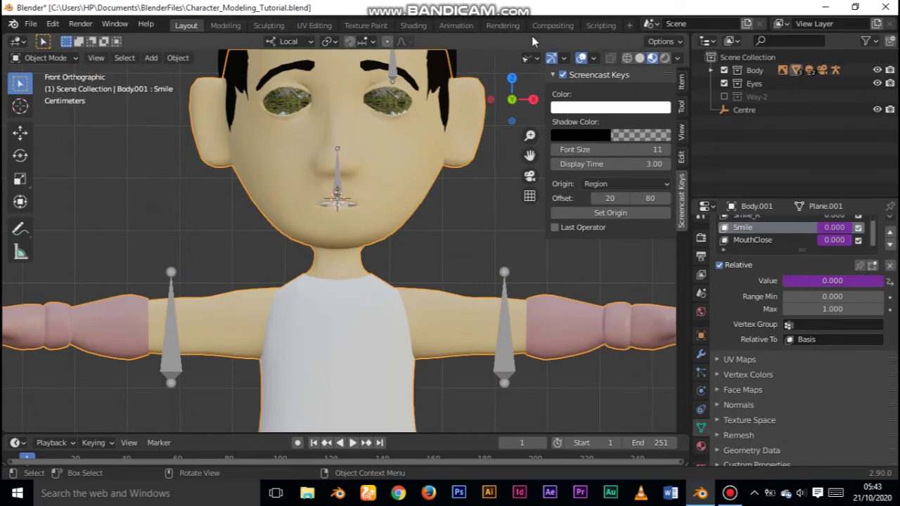
pyautogui.click(456, 25)
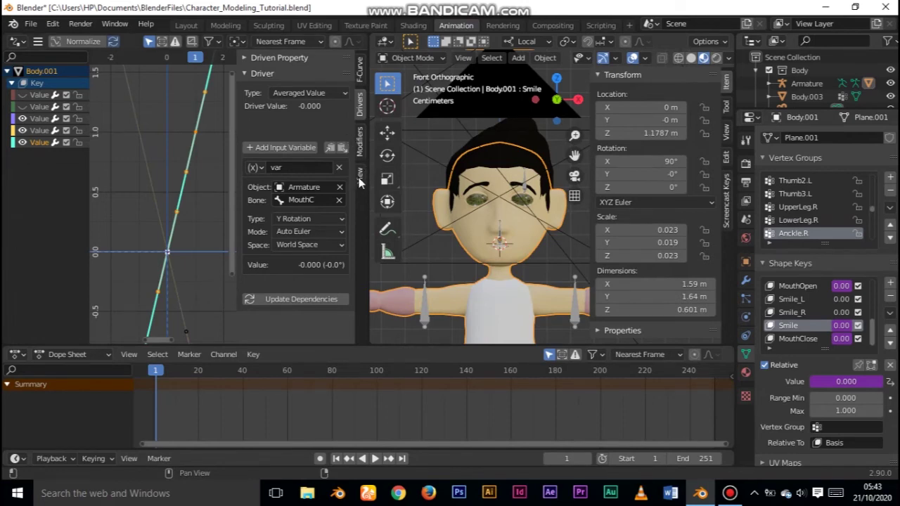
# Go back to the Layout workspace, put the armature in Pose Mode and try another rotation of MouthC without keeping it
pyautogui.click(186, 25)
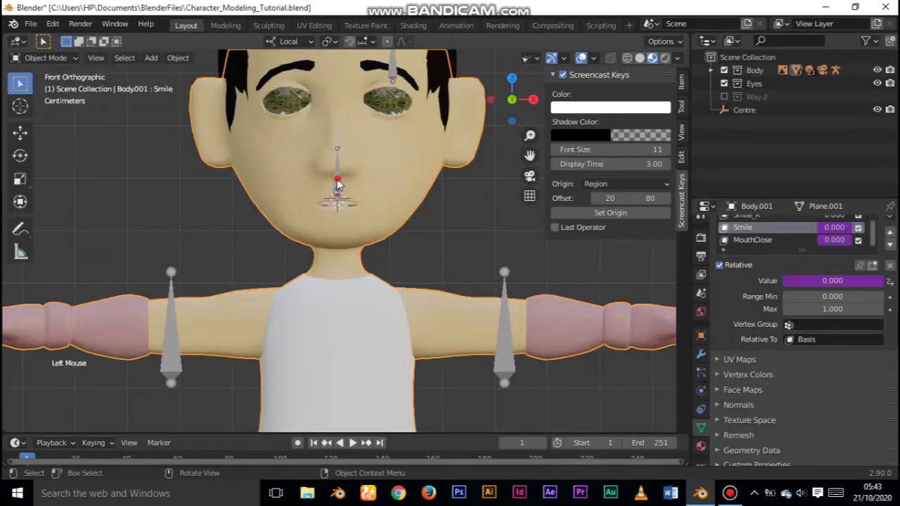
pyautogui.click(46, 58)
pyautogui.click(42, 100)
pyautogui.press('r')
pyautogui.rightClick(391, 163)
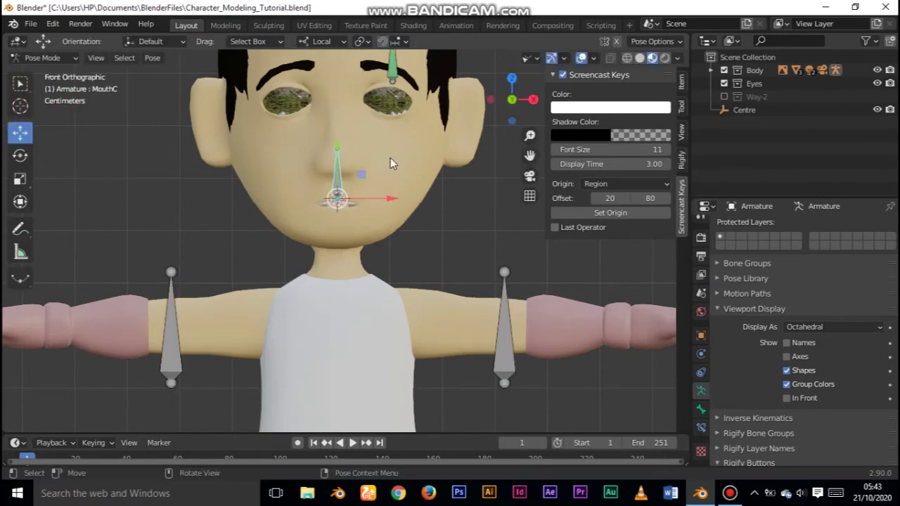
# Try a Limit Rotation constraint on the MouthC bone with the X and Y limits enabled at 0°
pyautogui.click(701, 427)
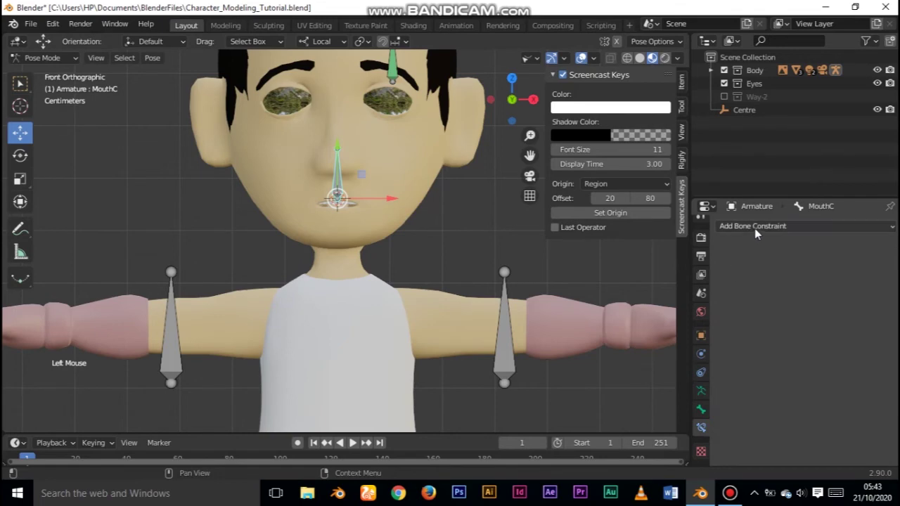
pyautogui.click(752, 225)
pyautogui.click(673, 338)
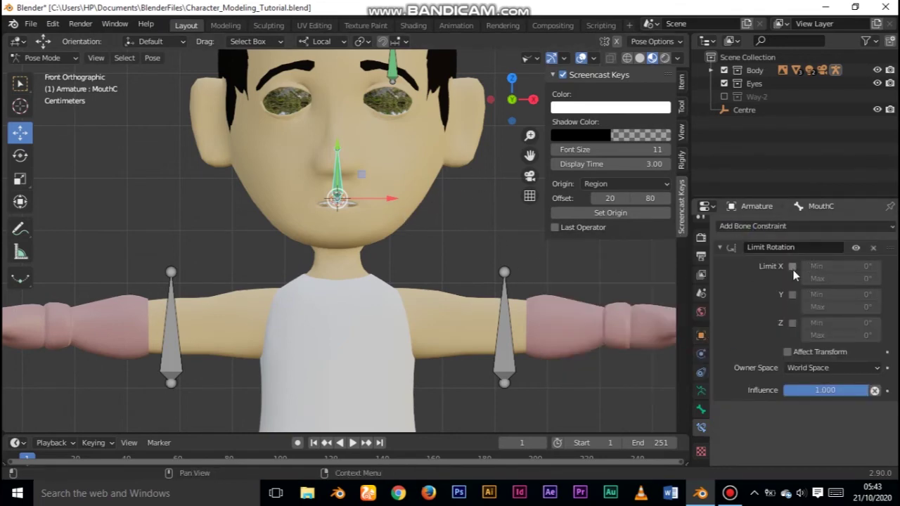
pyautogui.click(793, 270)
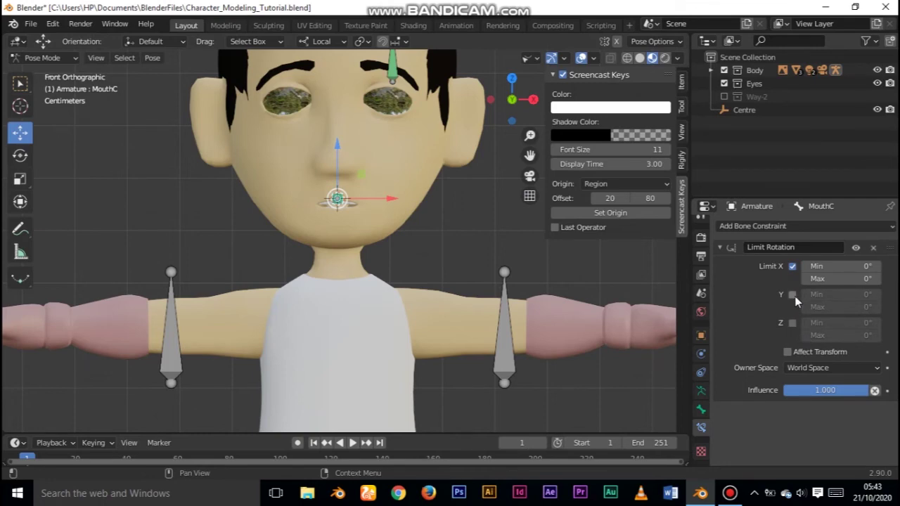
pyautogui.click(792, 294)
# Test the rotation limits by rotating the MouthC bone from an angled view
pyautogui.moveTo(405, 198); pyautogui.dragTo(355, 229, button='middle')
pyautogui.press('r')
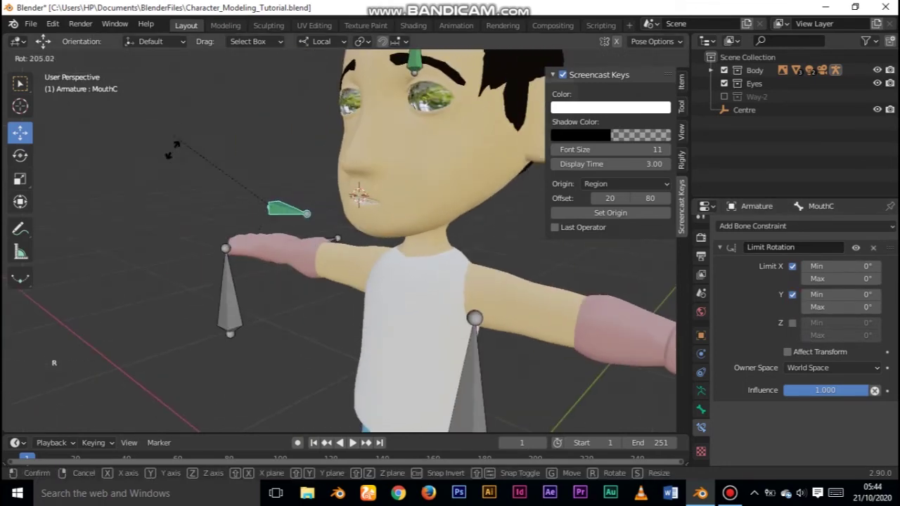
pyautogui.click(172, 149)
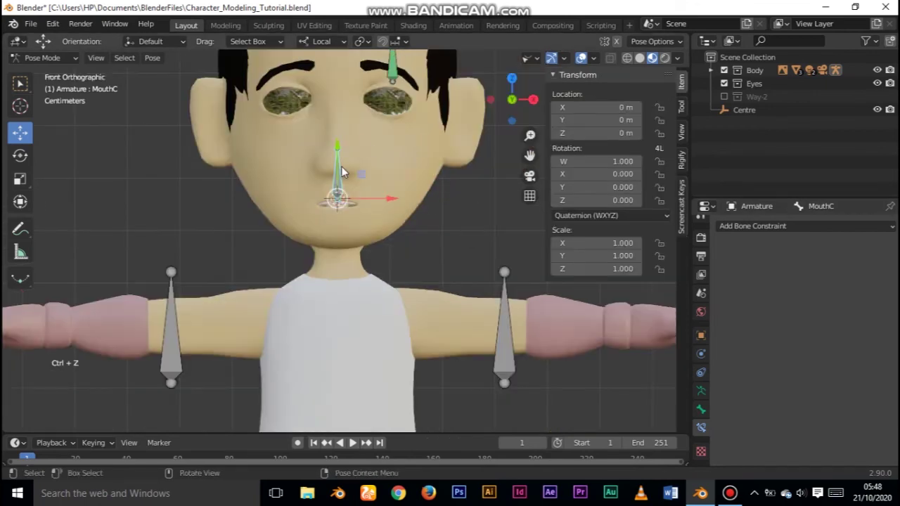
# Add a Limit Location constraint to MouthC with Minimum X and Maximum X enabled at 0 m
pyautogui.click(787, 226)
pyautogui.click(675, 310)
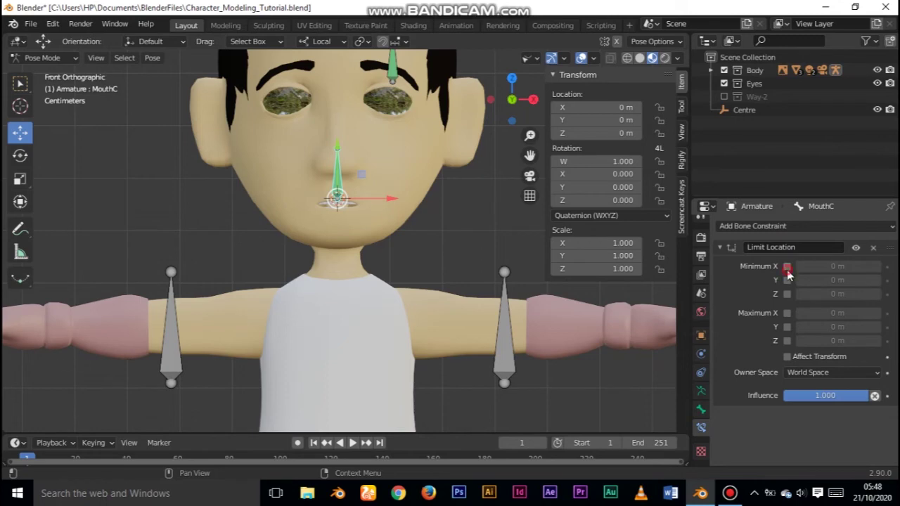
pyautogui.click(787, 267)
pyautogui.click(786, 313)
# Test the constrained MouthC by moving and rotating it, clear its location and rotation, and save the file
pyautogui.moveTo(398, 199); pyautogui.dragTo(375, 232)
pyautogui.press('r')
pyautogui.rightClick(402, 217)
pyautogui.moveTo(338, 164); pyautogui.dragTo(372, 205)
pyautogui.hotkey('alt', 'g')
pyautogui.hotkey('alt', 'r')
pyautogui.hotkey('ctrl', 's')
# Return to Object Mode, select the body mesh and show its shape keys
pyautogui.keyDown('shift'); pyautogui.moveTo(465, 225); pyautogui.dragTo(438, 225, button='middle'); pyautogui.keyUp('shift')
pyautogui.click(28, 63)
pyautogui.click(50, 74)
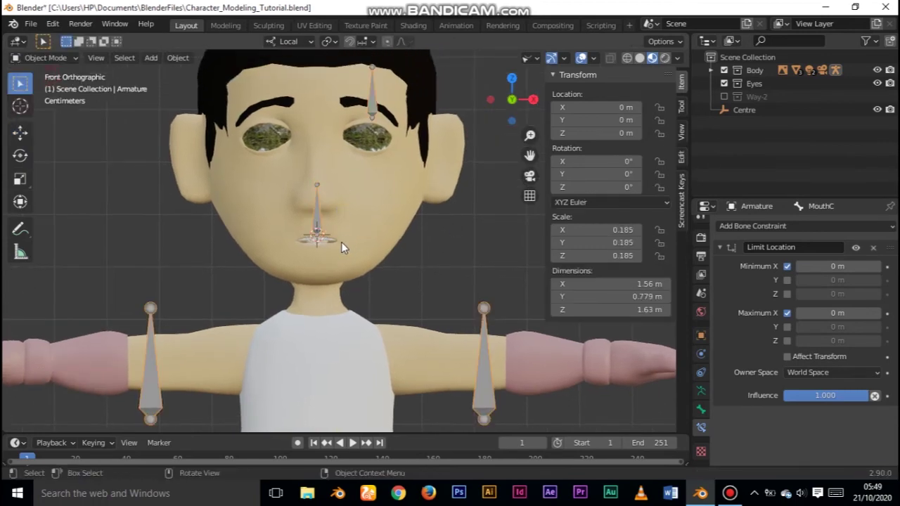
pyautogui.click(374, 274)
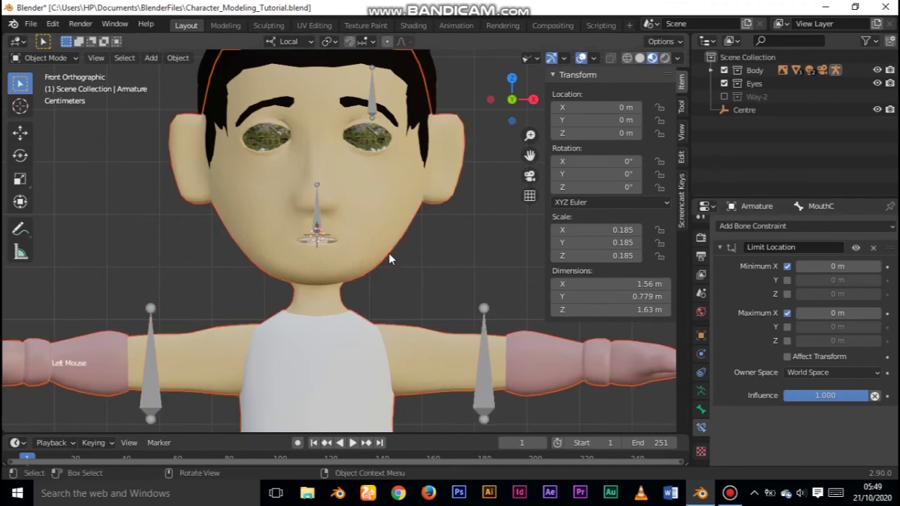
pyautogui.click(701, 336)
pyautogui.click(701, 428)
pyautogui.scroll(4, 773, 359)
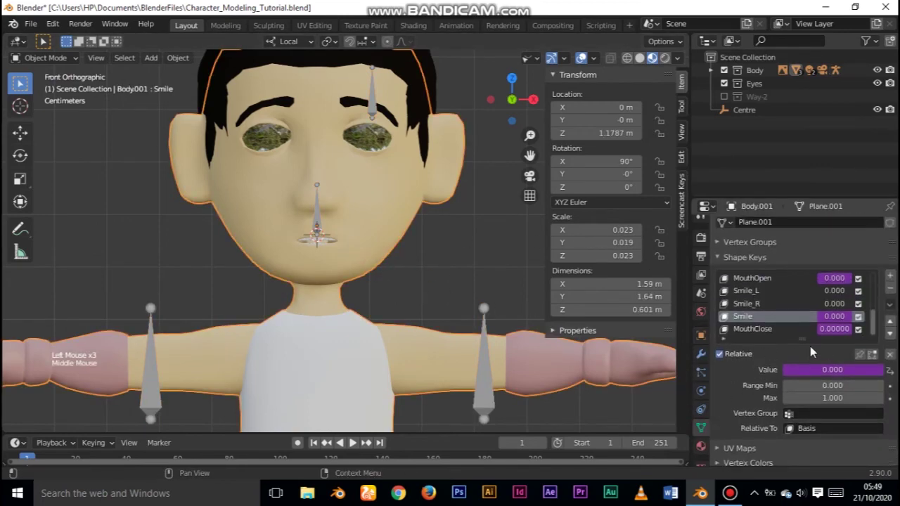
# Select the Smile_L shape key and preview its effect, leaving its value at 0
pyautogui.moveTo(873, 327); pyautogui.dragTo(873, 320)
pyautogui.click(750, 304)
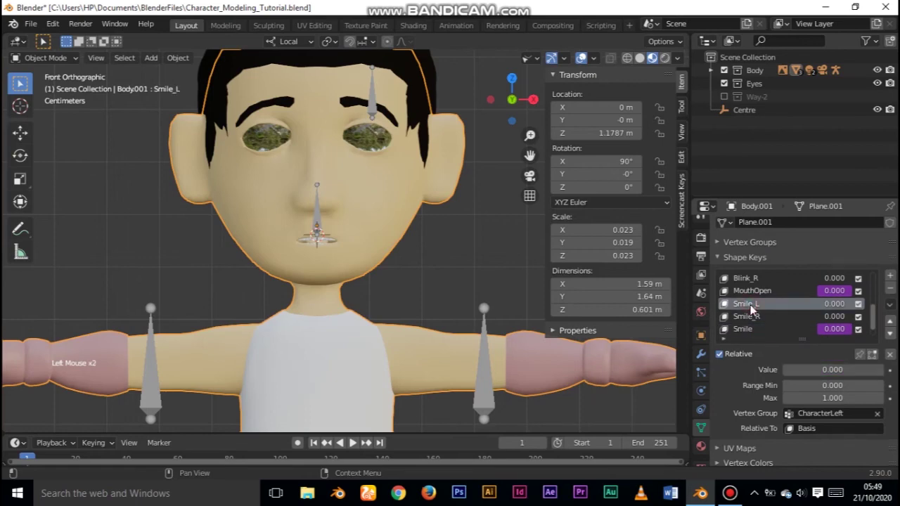
pyautogui.moveTo(788, 369)
pyautogui.mouseDown()
pyautogui.moveTo(879, 370)
pyautogui.moveTo(781, 370)
pyautogui.mouseUp()
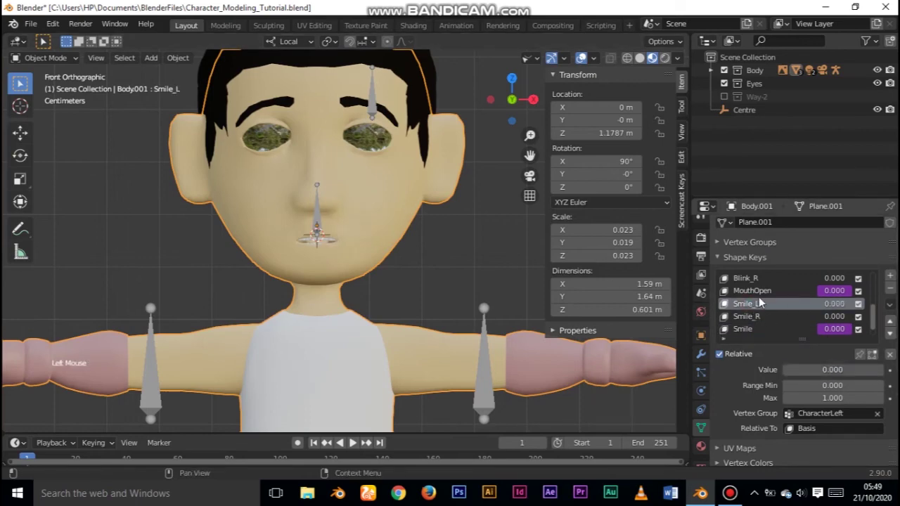
pyautogui.click(373, 112)
pyautogui.keyDown('shift'); pyautogui.moveTo(367, 157); pyautogui.dragTo(296, 125, button='middle'); pyautogui.keyUp('shift')
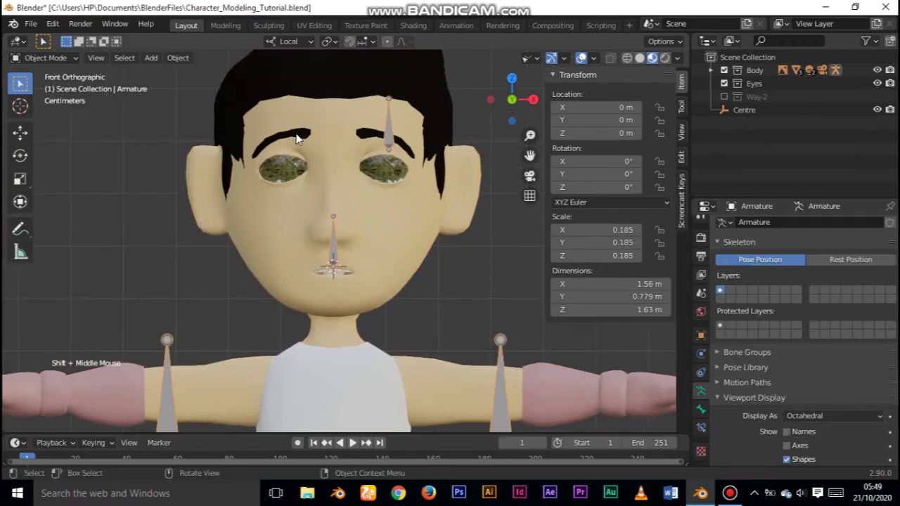
pyautogui.press('Tab')
pyautogui.press('Tab')
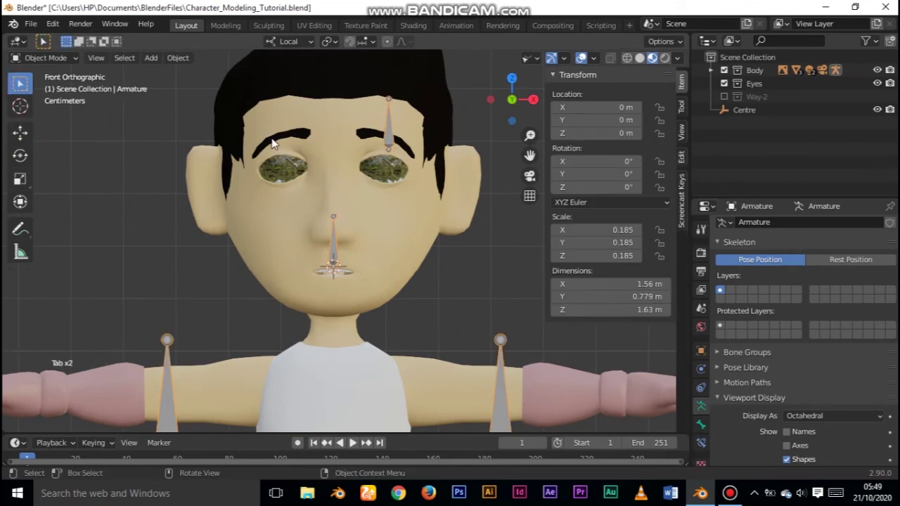
pyautogui.click(331, 144)
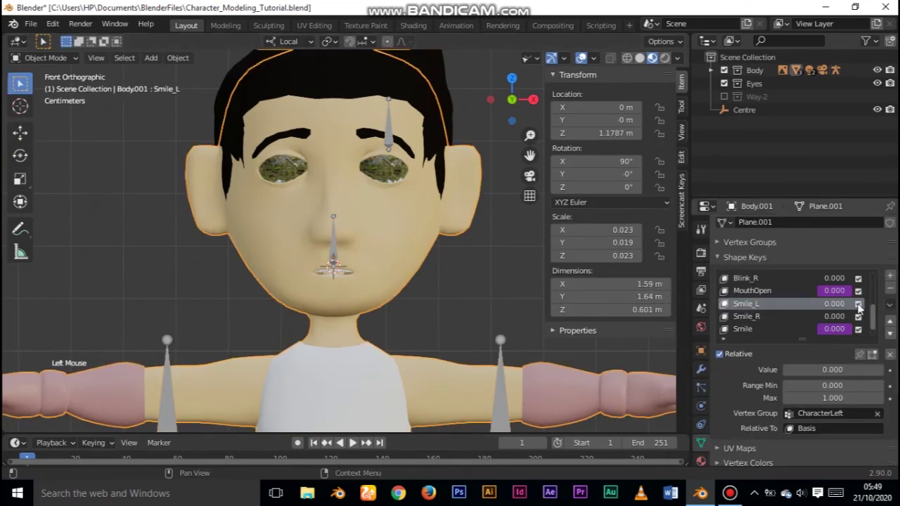
pyautogui.rightClick(827, 369)
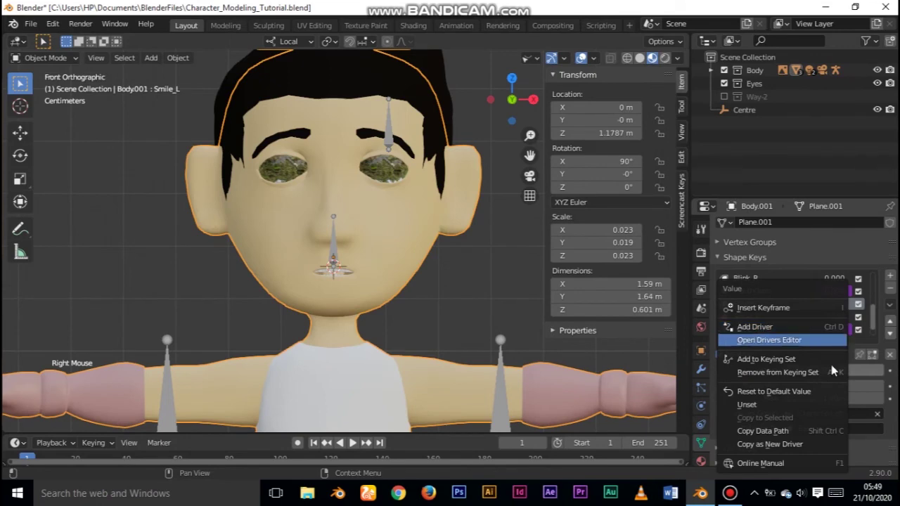
pyautogui.click(391, 143)
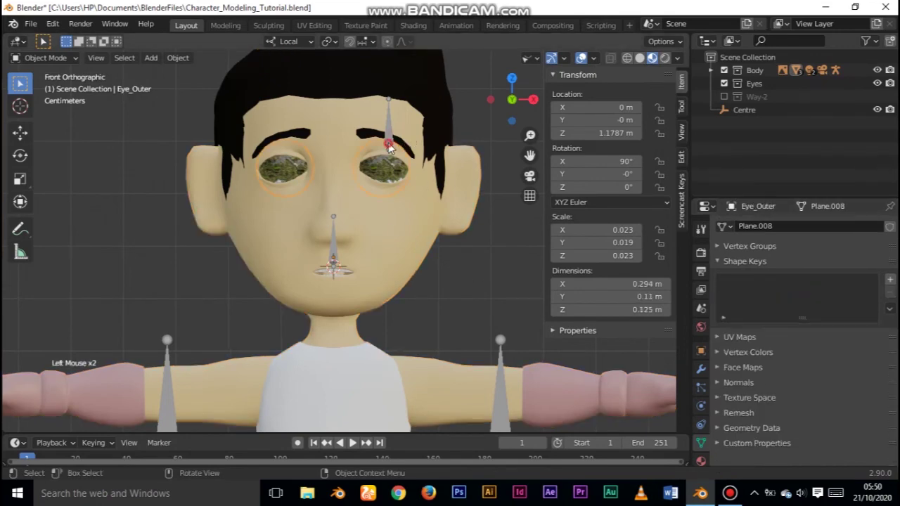
# Select the armature, move the MouthC bone in Pose Mode to check the mouth response, and clear its rotation and location
pyautogui.click(389, 143)
pyautogui.keyDown('shift'); pyautogui.moveTo(405, 150); pyautogui.dragTo(358, 179, button='middle'); pyautogui.keyUp('shift')
pyautogui.click(53, 57)
pyautogui.click(69, 103)
pyautogui.click(374, 175)
pyautogui.moveTo(352, 140); pyautogui.dragTo(391, 185)
pyautogui.hotkey('alt', 'r')
pyautogui.hotkey('alt', 'g')
# Select the body mesh in Object Mode, switch to the Animation workspace and show the modifiers of its driver curves
pyautogui.keyDown('shift'); pyautogui.moveTo(291, 296); pyautogui.dragTo(314, 272, button='middle'); pyautogui.keyUp('shift')
pyautogui.click(42, 57)
pyautogui.click(51, 72)
pyautogui.click(267, 251)
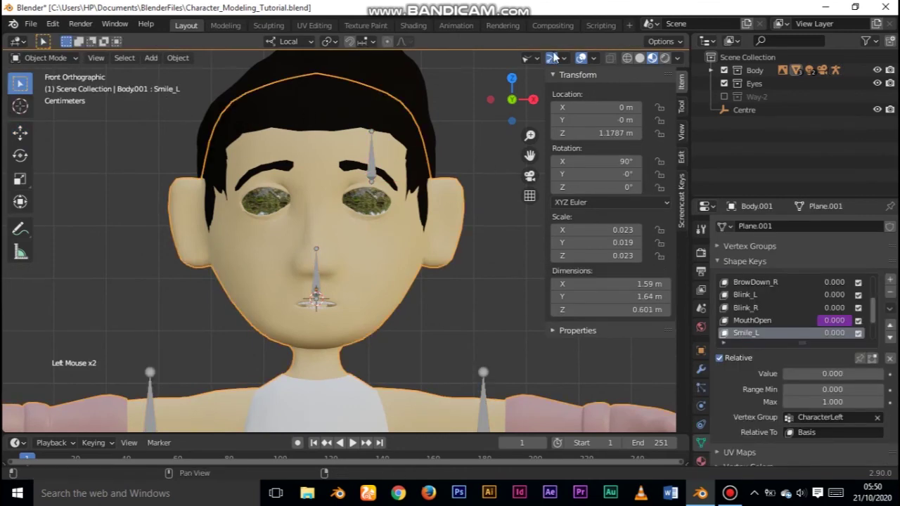
pyautogui.click(456, 26)
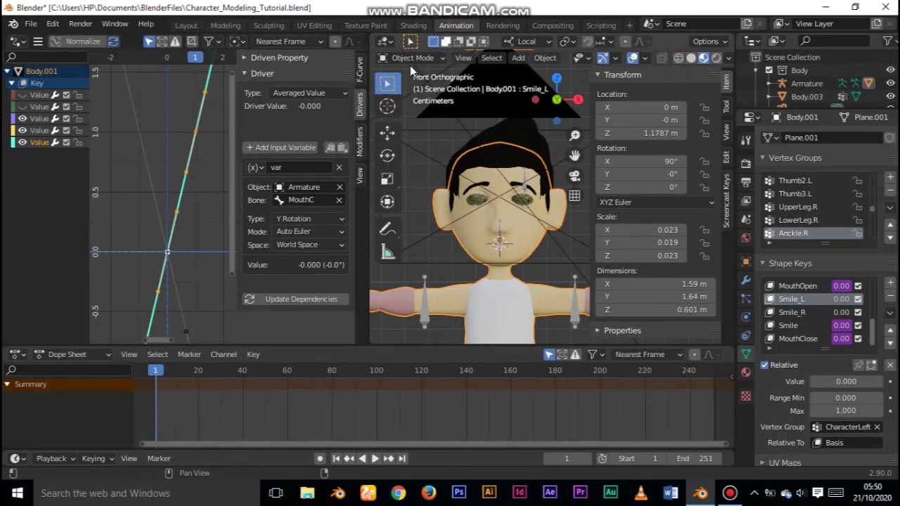
pyautogui.click(44, 131)
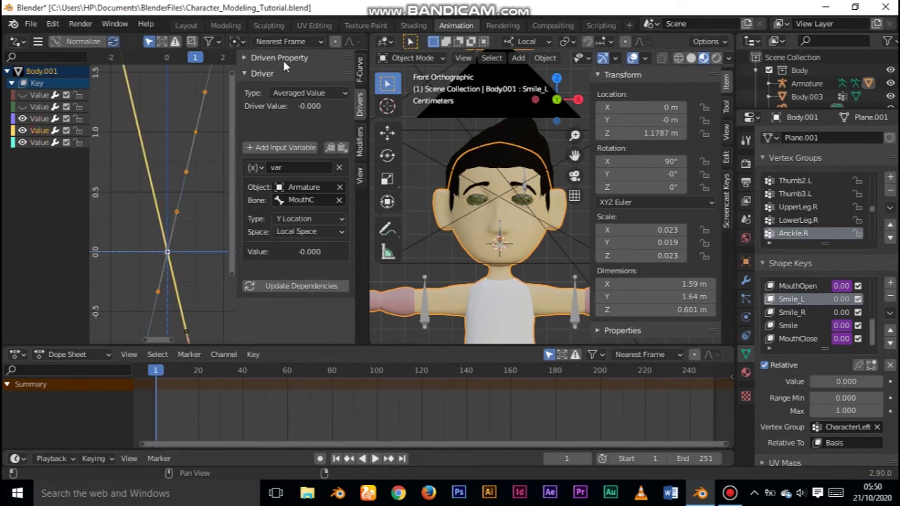
pyautogui.click(359, 151)
# Add a Generator modifier to the third driver curve and set its x coefficient to 6
pyautogui.click(38, 119)
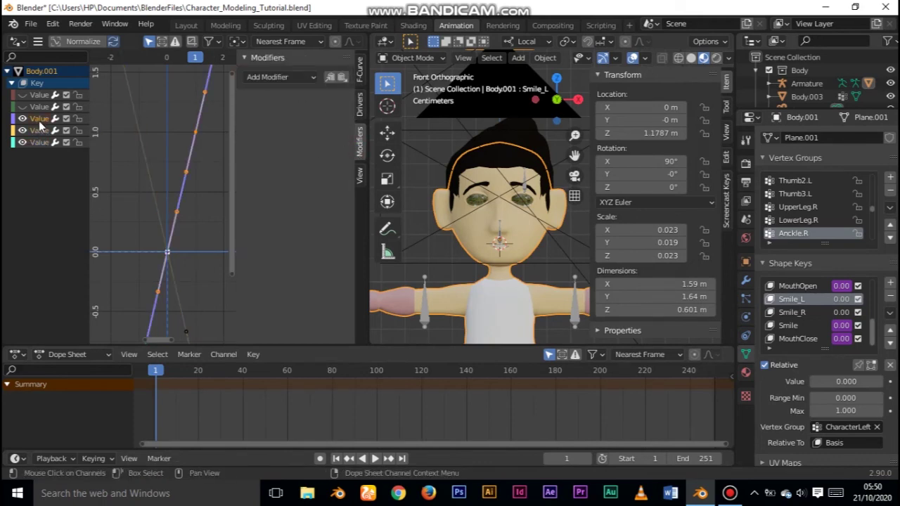
pyautogui.click(289, 76)
pyautogui.click(293, 92)
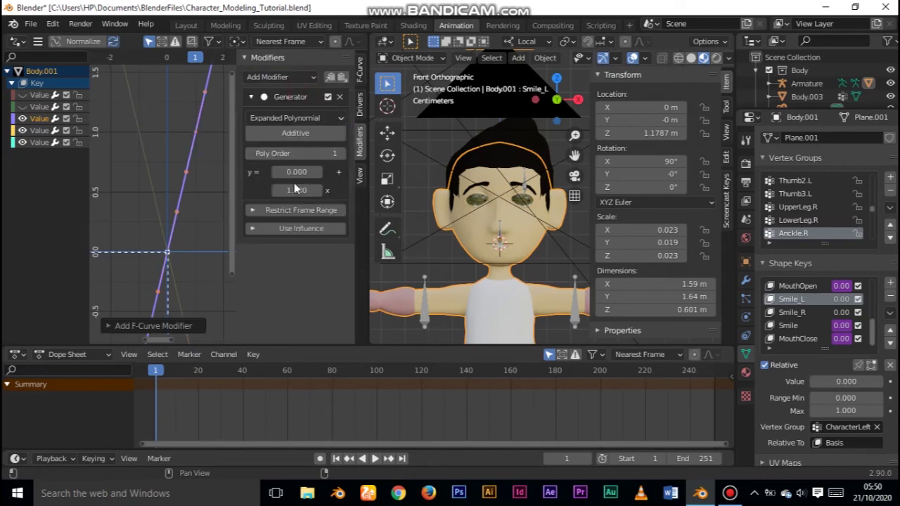
pyautogui.write('6')
pyautogui.press('Return')
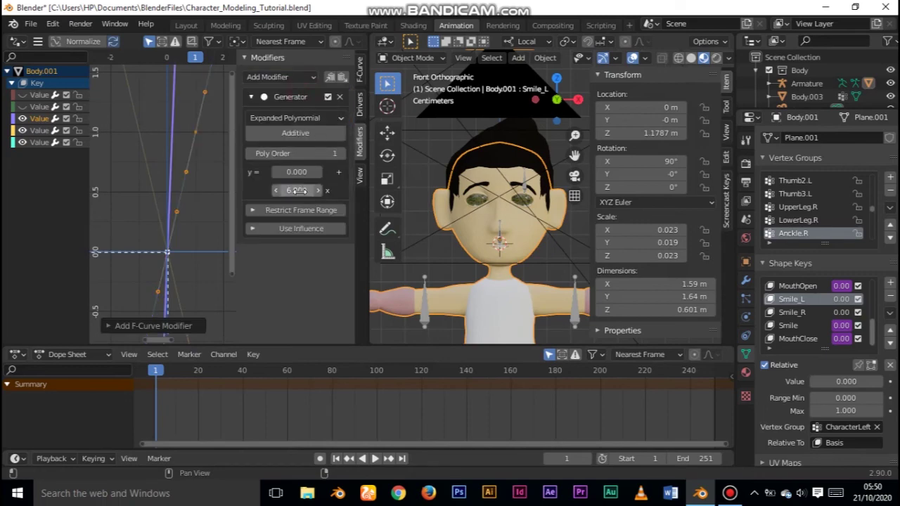
# Move MouthC down and up in Pose Mode to test the amplified mouth opening, and clear its location
pyautogui.click(501, 245)
pyautogui.click(501, 245)
pyautogui.click(501, 245)
pyautogui.scroll(5, 485, 225)
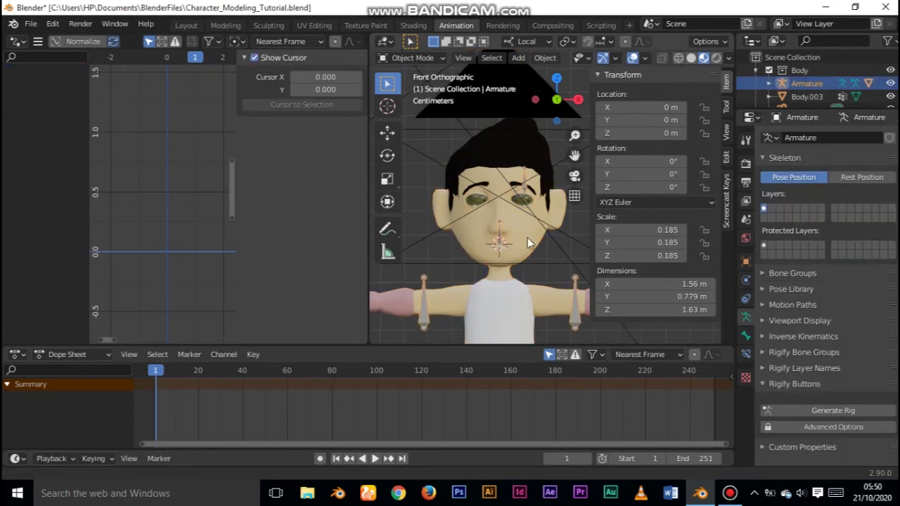
pyautogui.click(412, 59)
pyautogui.click(415, 103)
pyautogui.click(468, 210)
pyautogui.moveTo(470, 170); pyautogui.dragTo(492, 232)
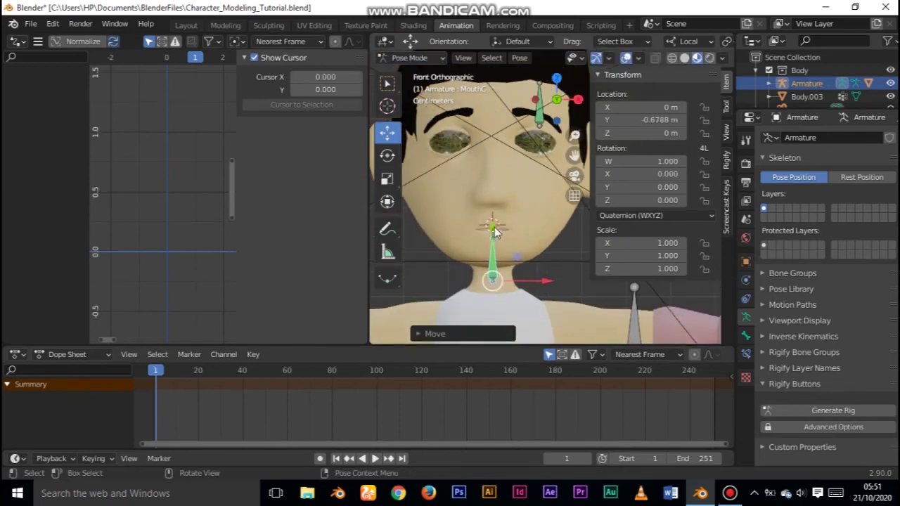
pyautogui.press('g')
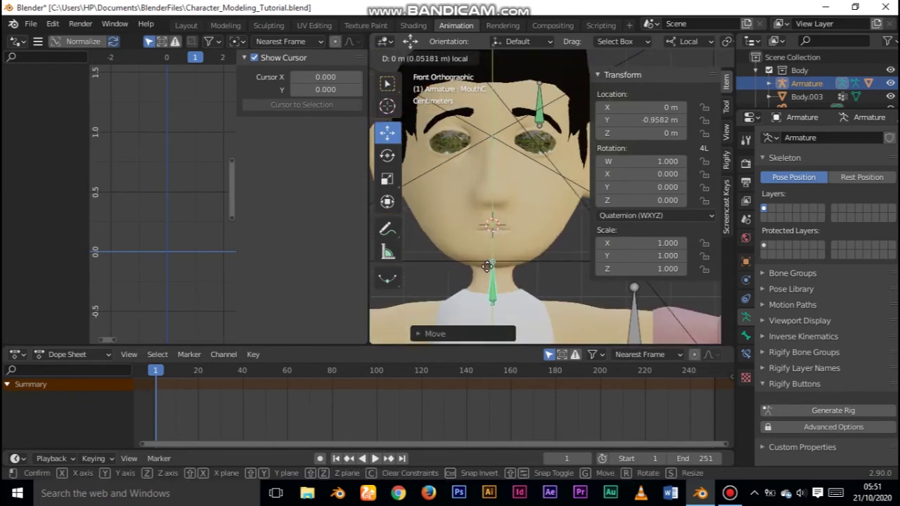
pyautogui.click(492, 158)
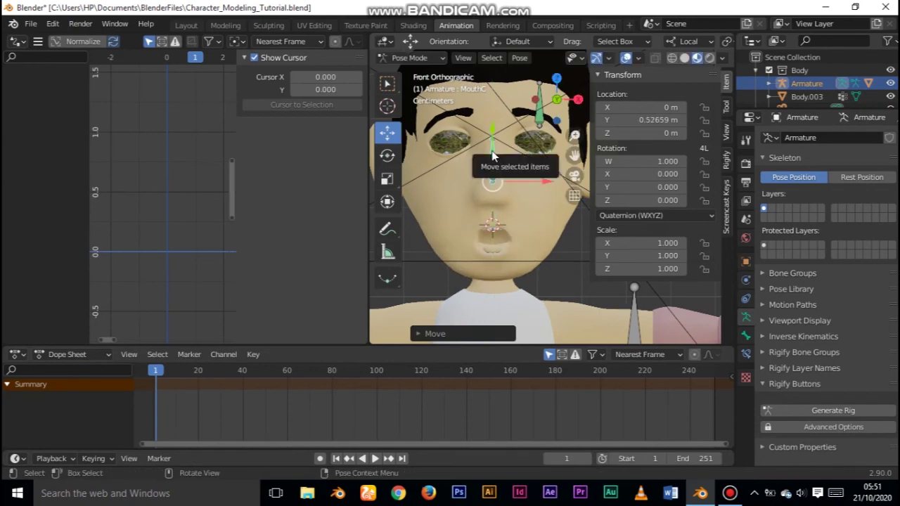
pyautogui.hotkey('alt', 'g')
# Reselect the body mesh in Object Mode and add a Generator modifier with x coefficient 6 to the fourth driver curve
pyautogui.click(411, 58)
pyautogui.click(411, 74)
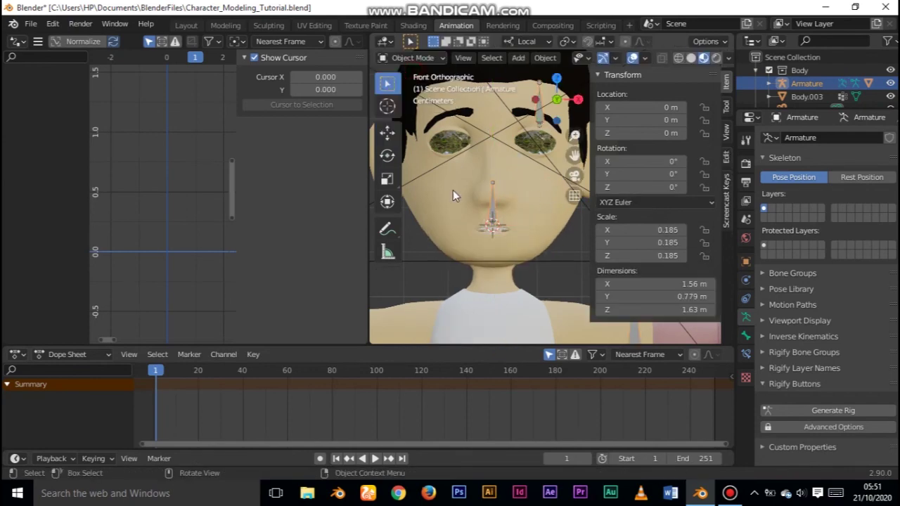
pyautogui.click(454, 164)
pyautogui.click(39, 131)
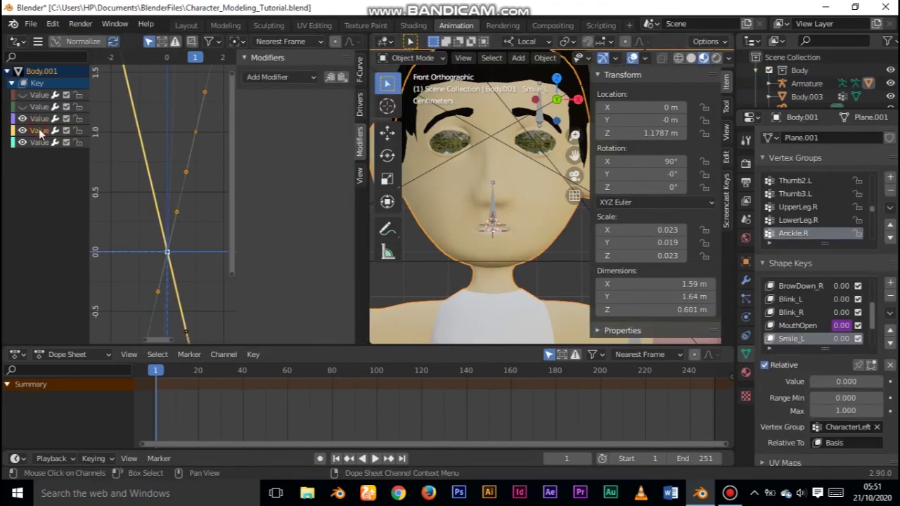
pyautogui.click(278, 76)
pyautogui.click(278, 92)
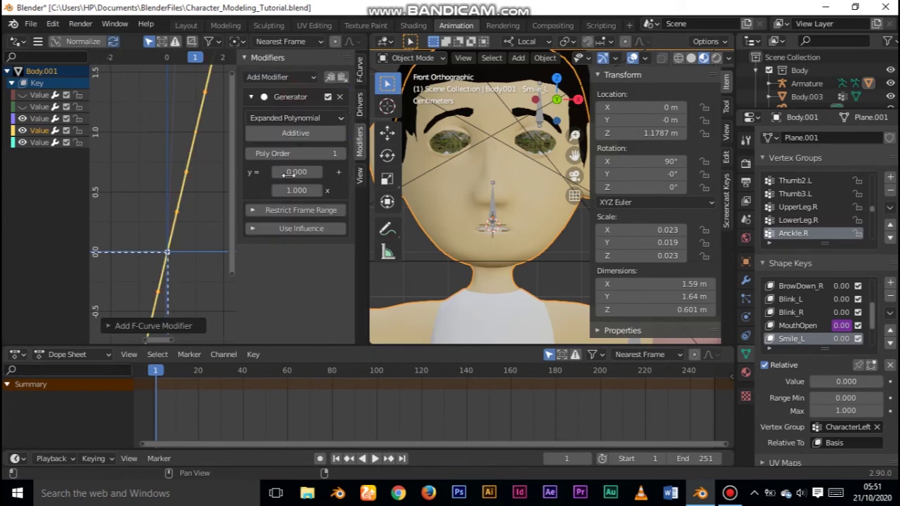
pyautogui.write('6')
pyautogui.press('Return')
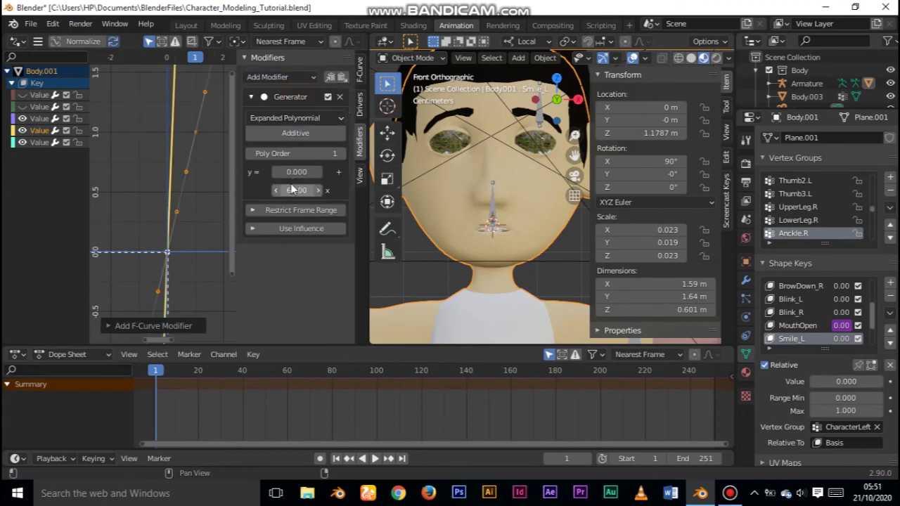
# Add a Generator modifier to the fifth driver curve, driven by MouthC's Y Rotation, and set its x coefficient to 6
pyautogui.click(40, 144)
pyautogui.click(281, 77)
pyautogui.click(278, 92)
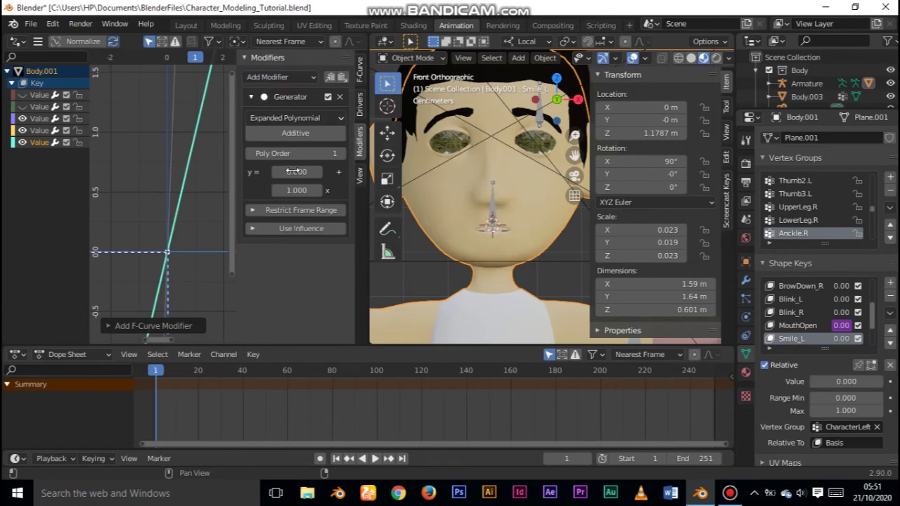
pyautogui.press('Return')
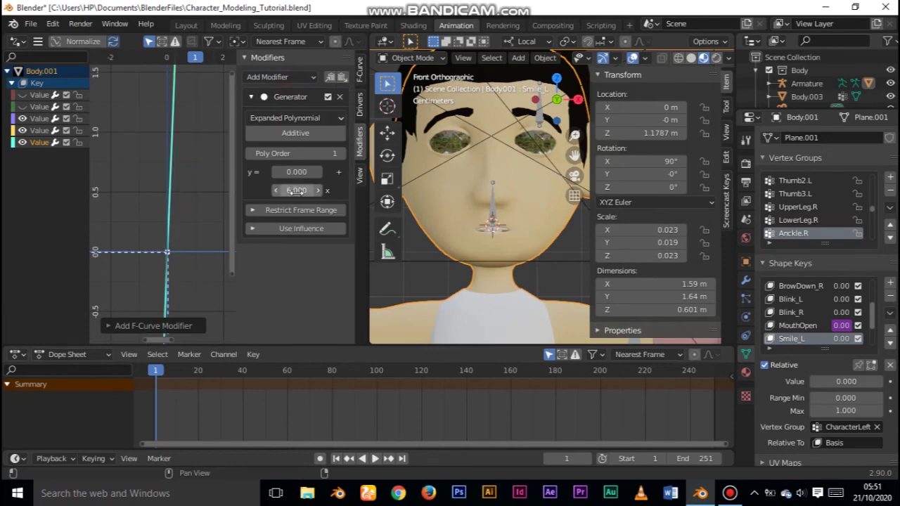
# Test rotating MouthC and moving it up and down in Pose Mode, and undo the movement
pyautogui.click(494, 216)
pyautogui.click(412, 59)
pyautogui.click(412, 102)
pyautogui.scroll(3, 501, 169)
pyautogui.click(467, 211)
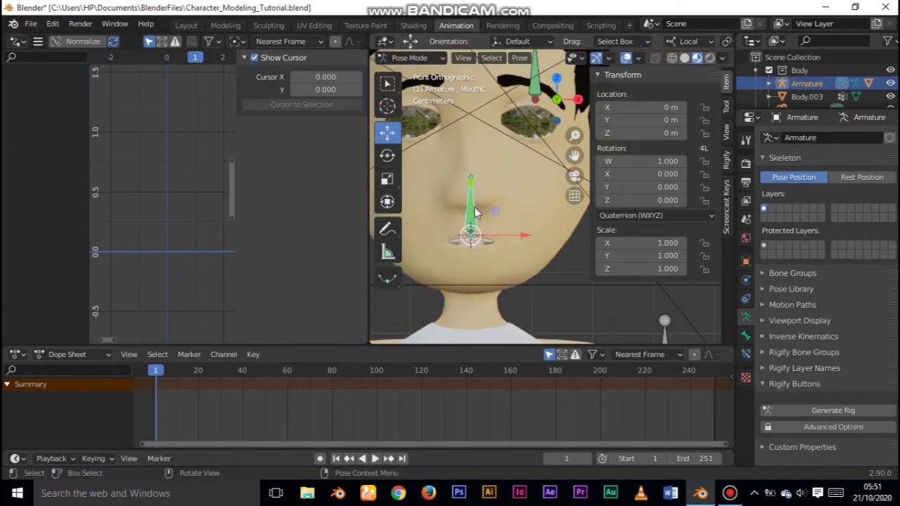
pyautogui.press('r')
pyautogui.press('Escape')
pyautogui.press('g')
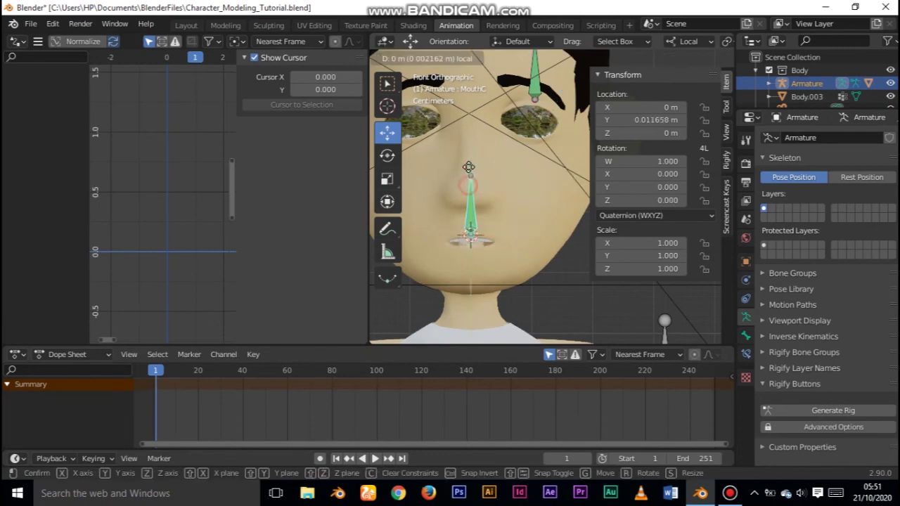
pyautogui.moveTo(448, 302); pyautogui.dragTo(469, 253)
pyautogui.keyDown('shift'); pyautogui.moveTo(478, 247); pyautogui.dragTo(494, 181, button='middle'); pyautogui.keyUp('shift')
pyautogui.moveTo(493, 182); pyautogui.dragTo(490, 227)
pyautogui.hotkey('ctrl', 'z')
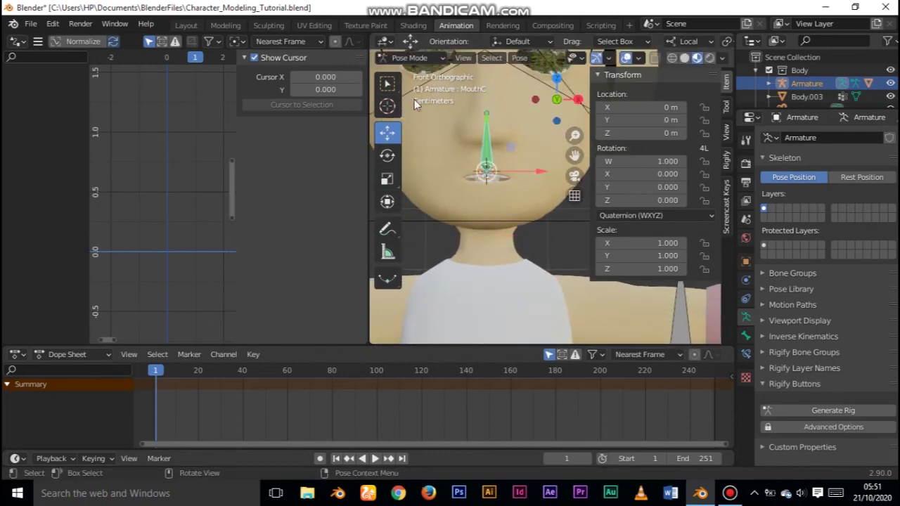
# Reselect the body mesh in Object Mode, change the Generator x coefficient on the fourth driver curve, and save the file
pyautogui.click(411, 57)
pyautogui.click(415, 72)
pyautogui.click(450, 176)
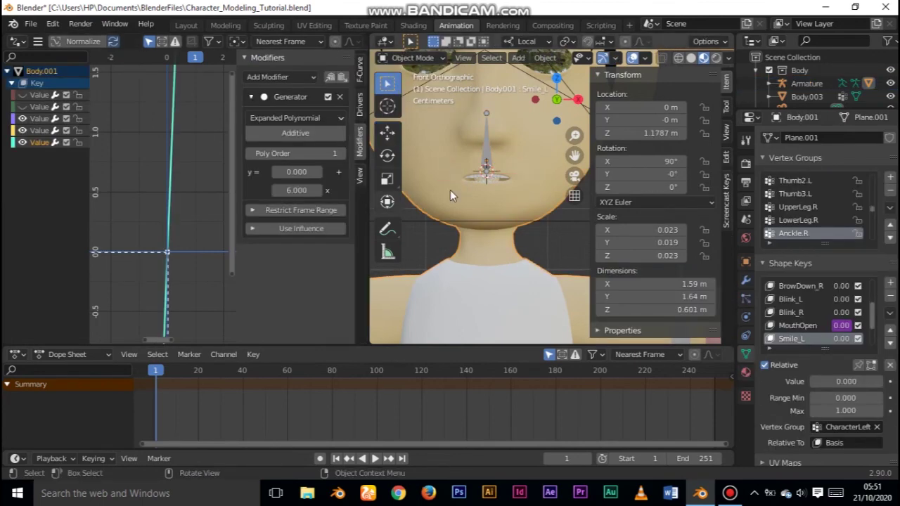
pyautogui.moveTo(91, 153); pyautogui.dragTo(85, 181)
pyautogui.click(72, 131)
pyautogui.click(303, 190)
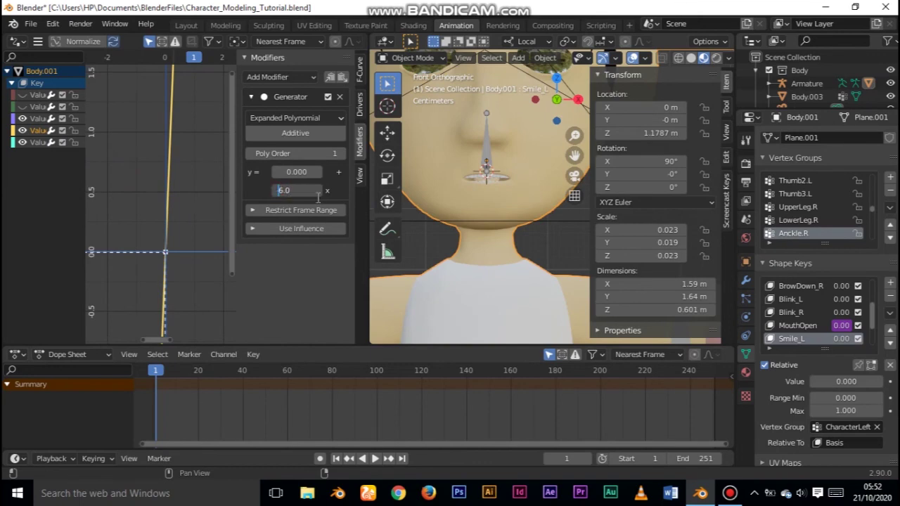
pyautogui.press('Return')
pyautogui.hotkey('ctrl', 's')
# Move MouthC downward in Pose Mode to test the corrected driver, and clear its rotation and location
pyautogui.click(461, 127)
pyautogui.click(412, 57)
pyautogui.click(408, 101)
pyautogui.moveTo(486, 150); pyautogui.dragTo(480, 176)
pyautogui.hotkey('alt', 'r')
pyautogui.hotkey('alt', 'g')
# Return to the Layout workspace, put the armature in Pose Mode with MouthC's constraints shown, and test moving the bone sideways before resetting it
pyautogui.click(185, 25)
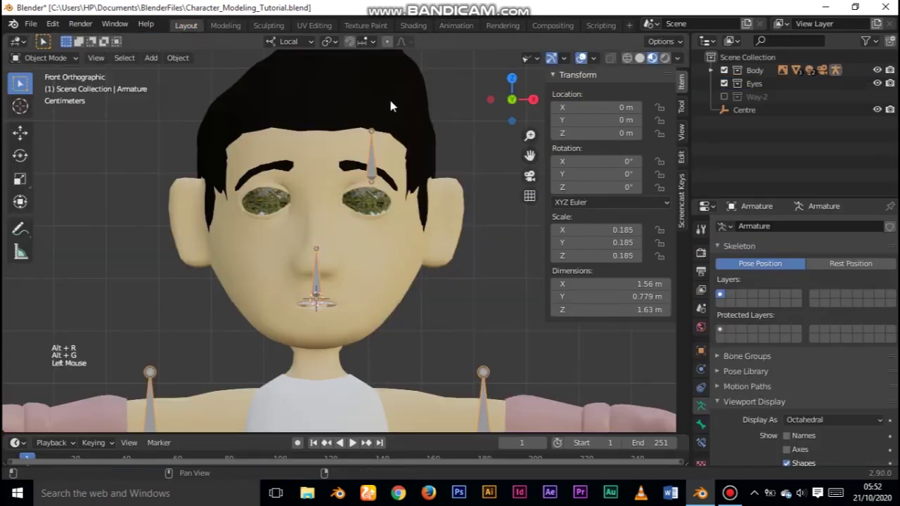
pyautogui.keyDown('shift'); pyautogui.moveTo(317, 252); pyautogui.dragTo(333, 209, button='middle'); pyautogui.keyUp('shift')
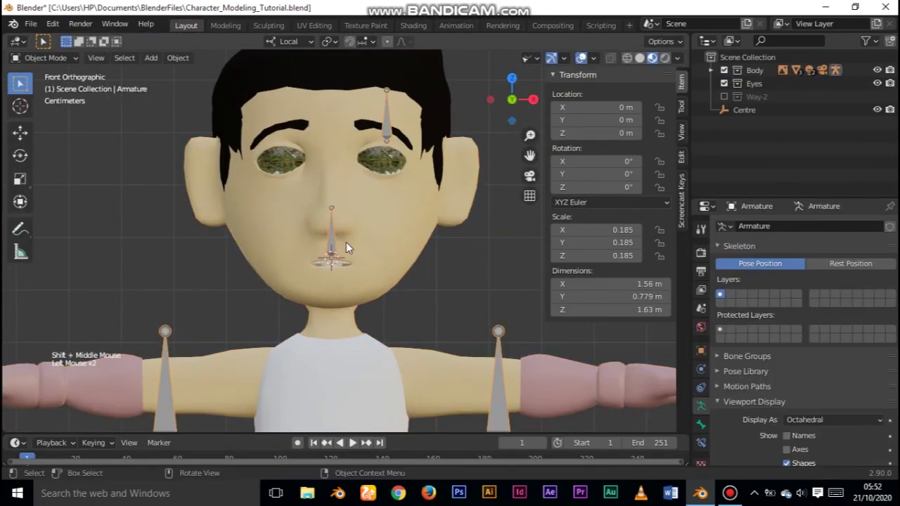
pyautogui.click(702, 443)
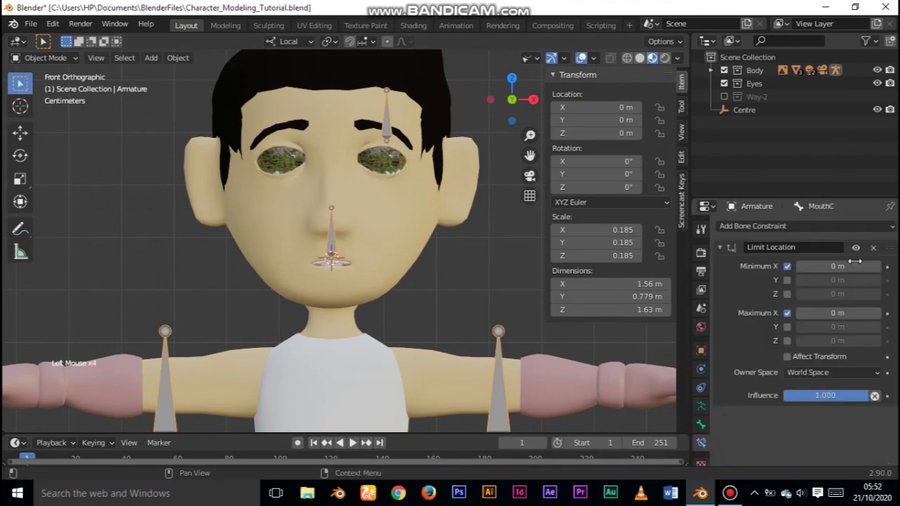
pyautogui.click(334, 247)
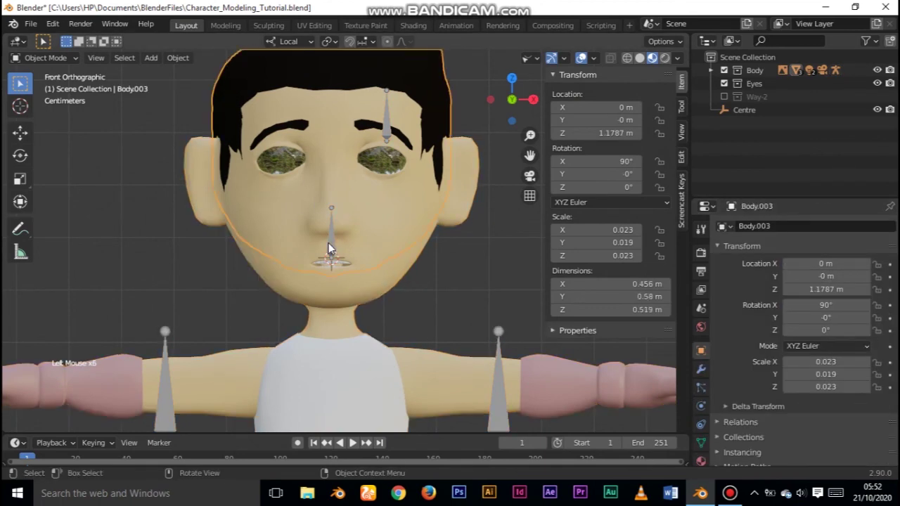
pyautogui.click(334, 247)
pyautogui.click(42, 58)
pyautogui.click(35, 103)
pyautogui.moveTo(387, 258); pyautogui.dragTo(407, 248)
pyautogui.hotkey('alt', 'r')
pyautogui.hotkey('alt', 'g')
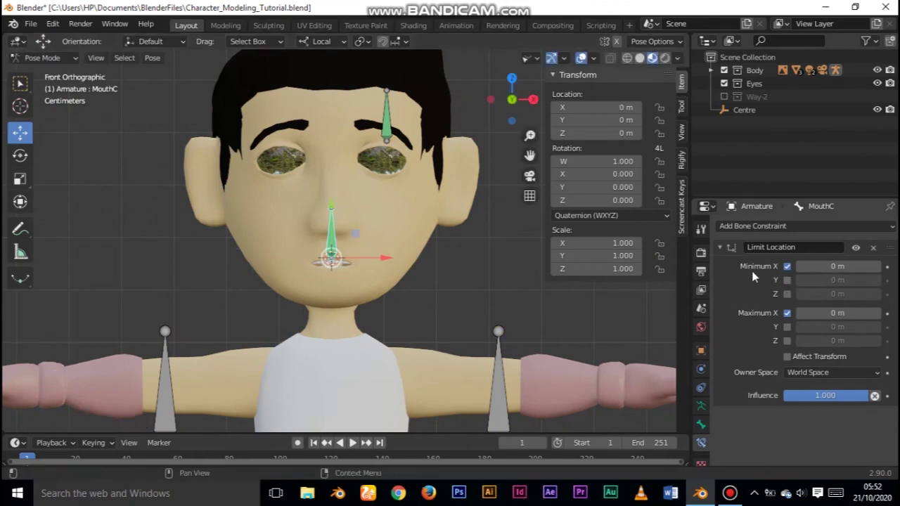
# Raise MouthC to about 0.21 m on Y, and enable Maximum Y at 0.21 m in its Limit Location constraint
pyautogui.moveTo(331, 205); pyautogui.dragTo(339, 184)
pyautogui.click(608, 121)
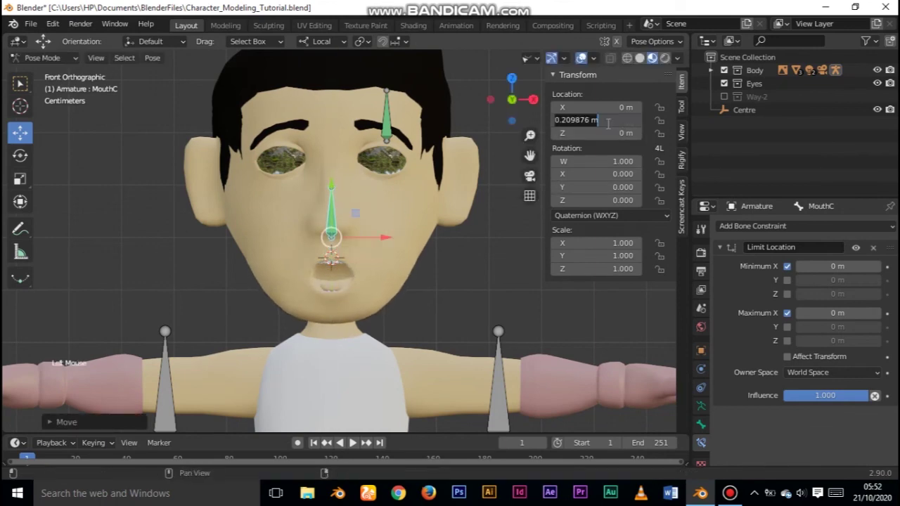
pyautogui.press('Return')
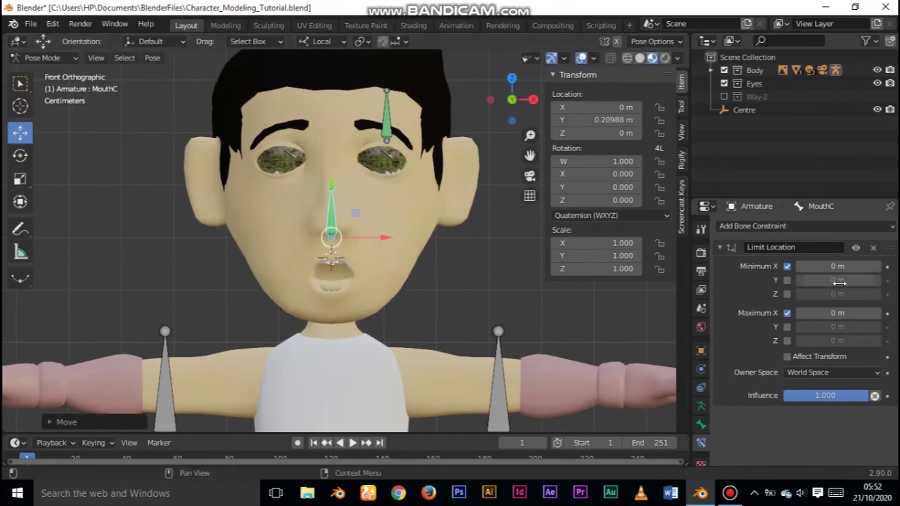
pyautogui.click(787, 327)
pyautogui.click(830, 329)
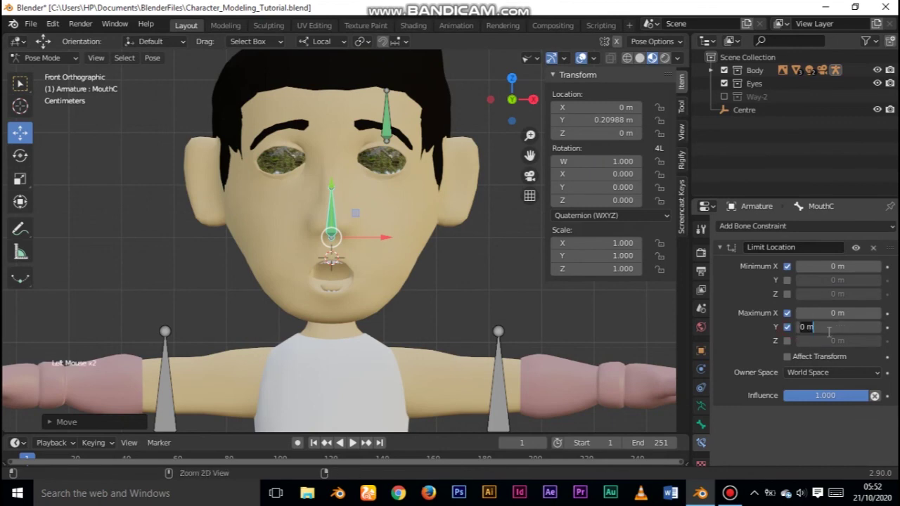
pyautogui.click(817, 341)
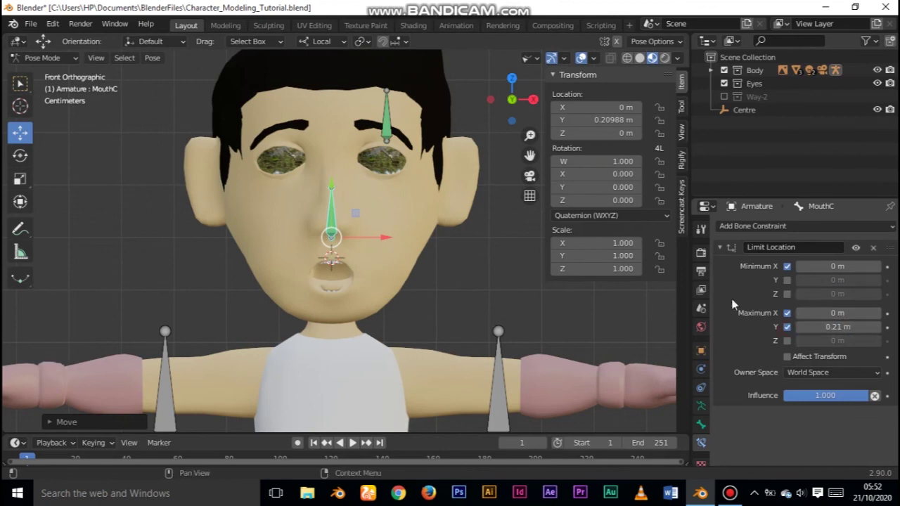
# Move MouthC along its Y axis to test the Maximum Y limit
pyautogui.moveTo(335, 189); pyautogui.dragTo(353, 164)
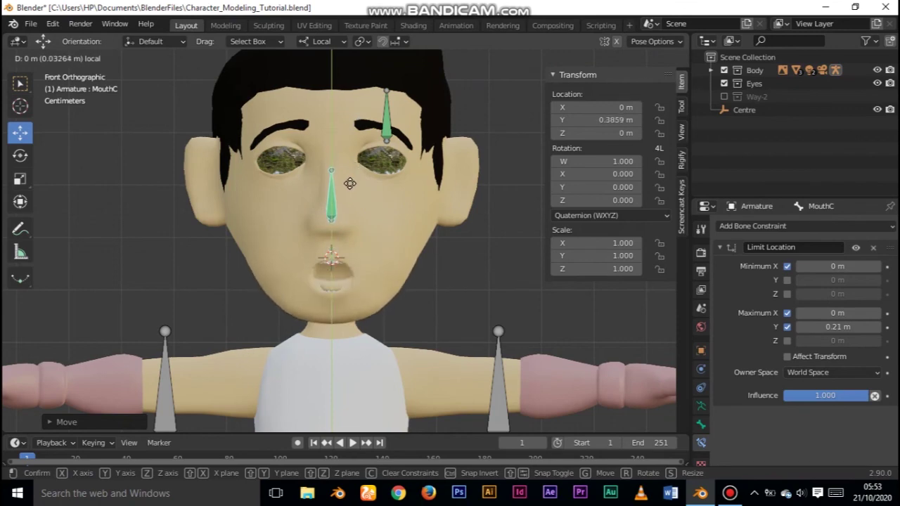
pyautogui.moveTo(350, 183); pyautogui.dragTo(362, 80)
pyautogui.moveTo(358, 160); pyautogui.dragTo(374, 171)
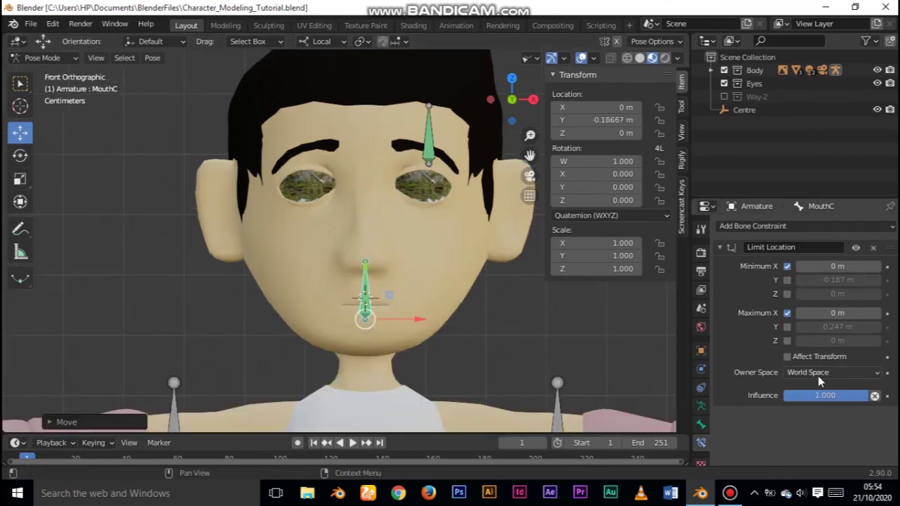
# Set MouthC's Limit Location to Local Space, enable Minimum Y -0.187 m and Maximum Y 0.247 m, and test the range before clearing the bone's location
pyautogui.click(818, 374)
pyautogui.click(819, 376)
pyautogui.click(833, 372)
pyautogui.click(821, 429)
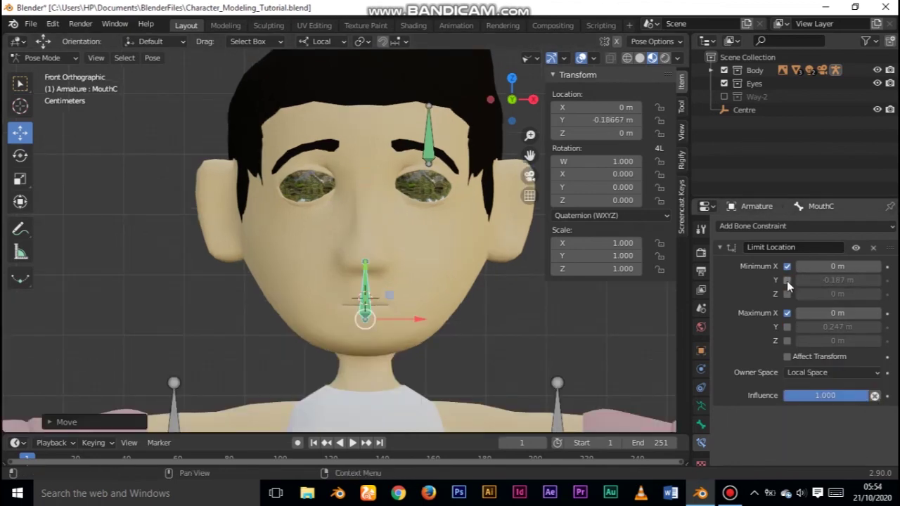
pyautogui.click(787, 280)
pyautogui.click(786, 327)
pyautogui.moveTo(370, 269); pyautogui.dragTo(402, 268)
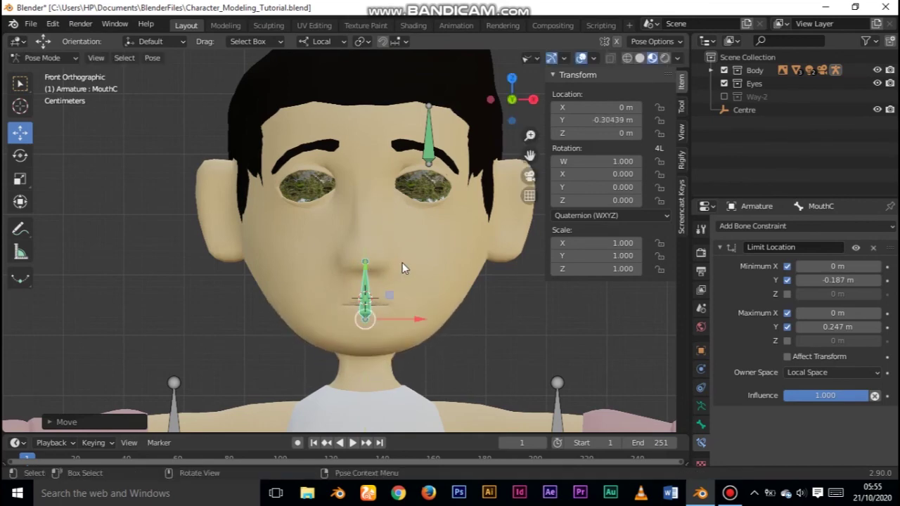
pyautogui.hotkey('alt', 'g')
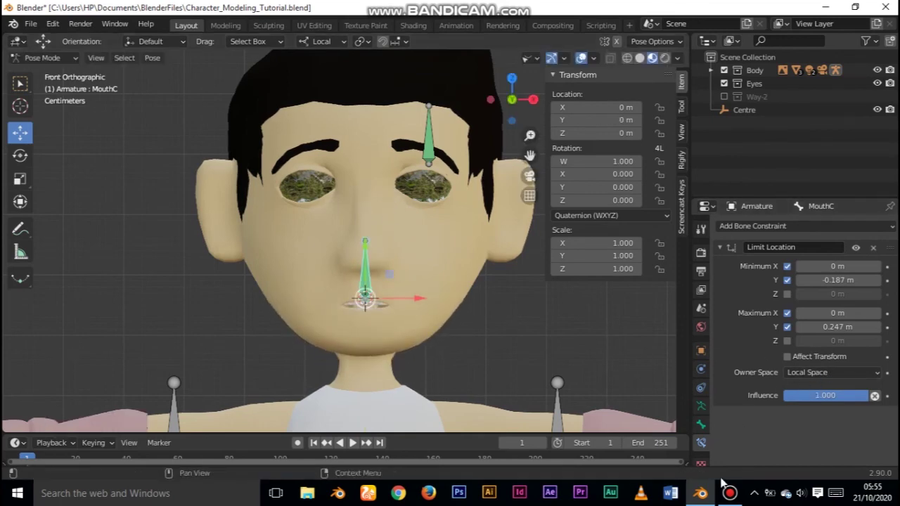